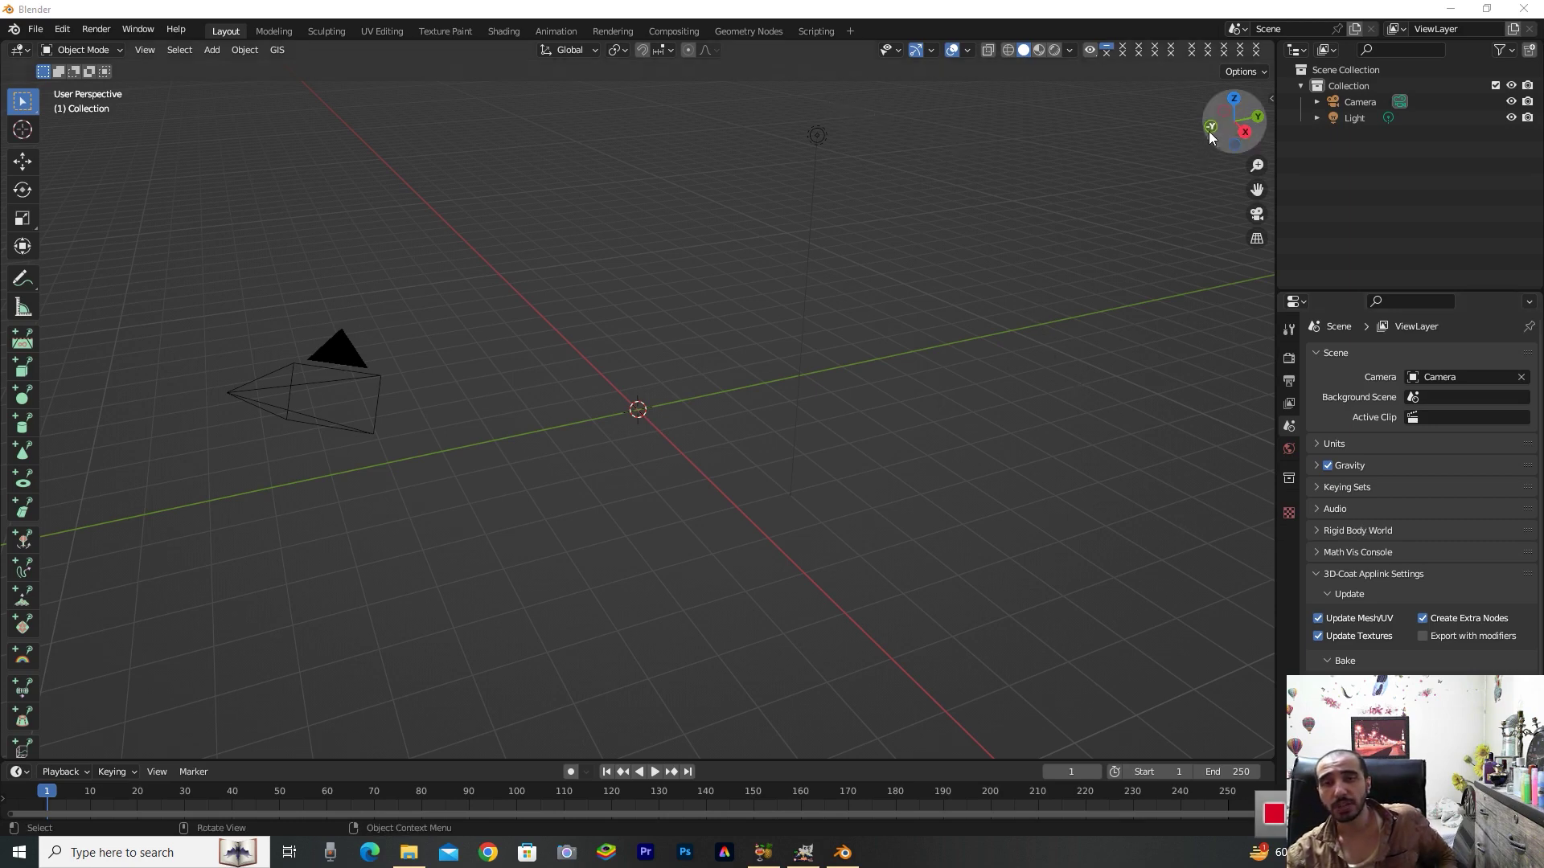
Load Blender02.png from the Desktop into the kel2M image-to-mesh add-on panel
left_click_drag(1230, 122, 1054, 132)
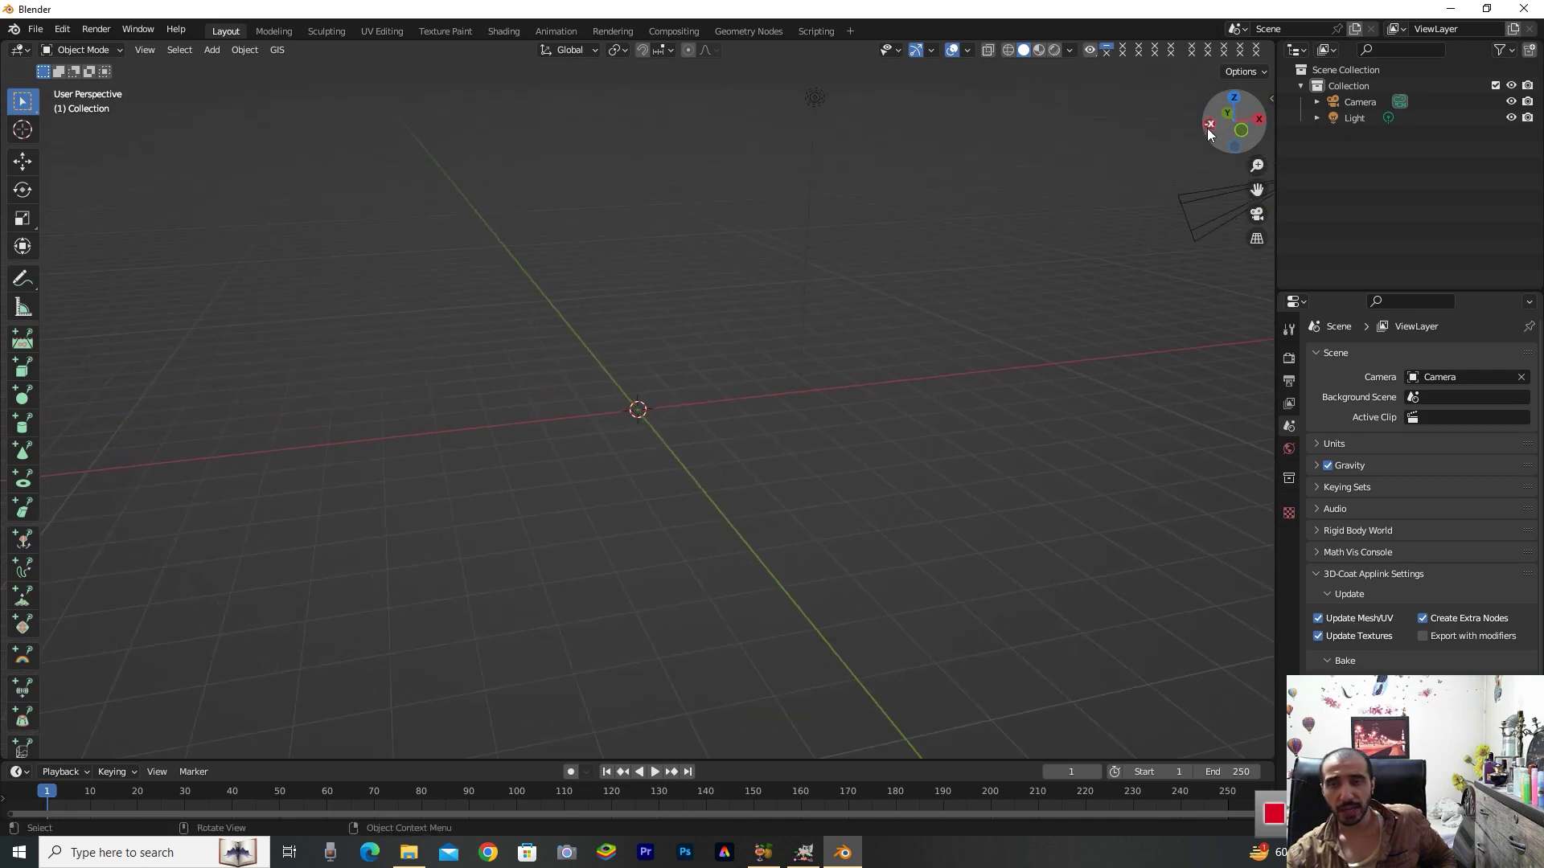
left_click(1269, 100)
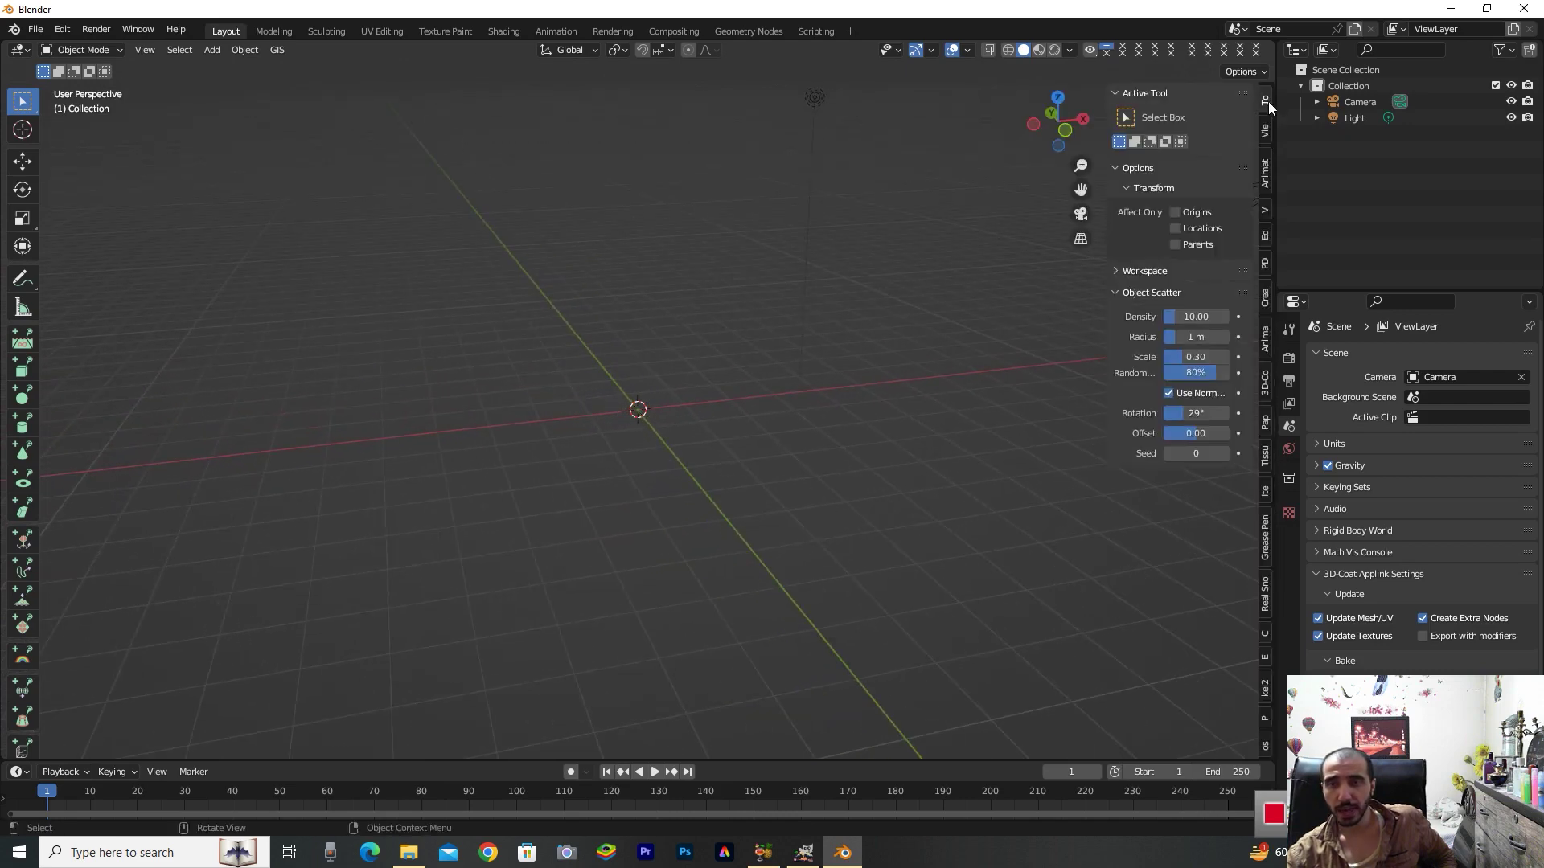
left_click(1265, 698)
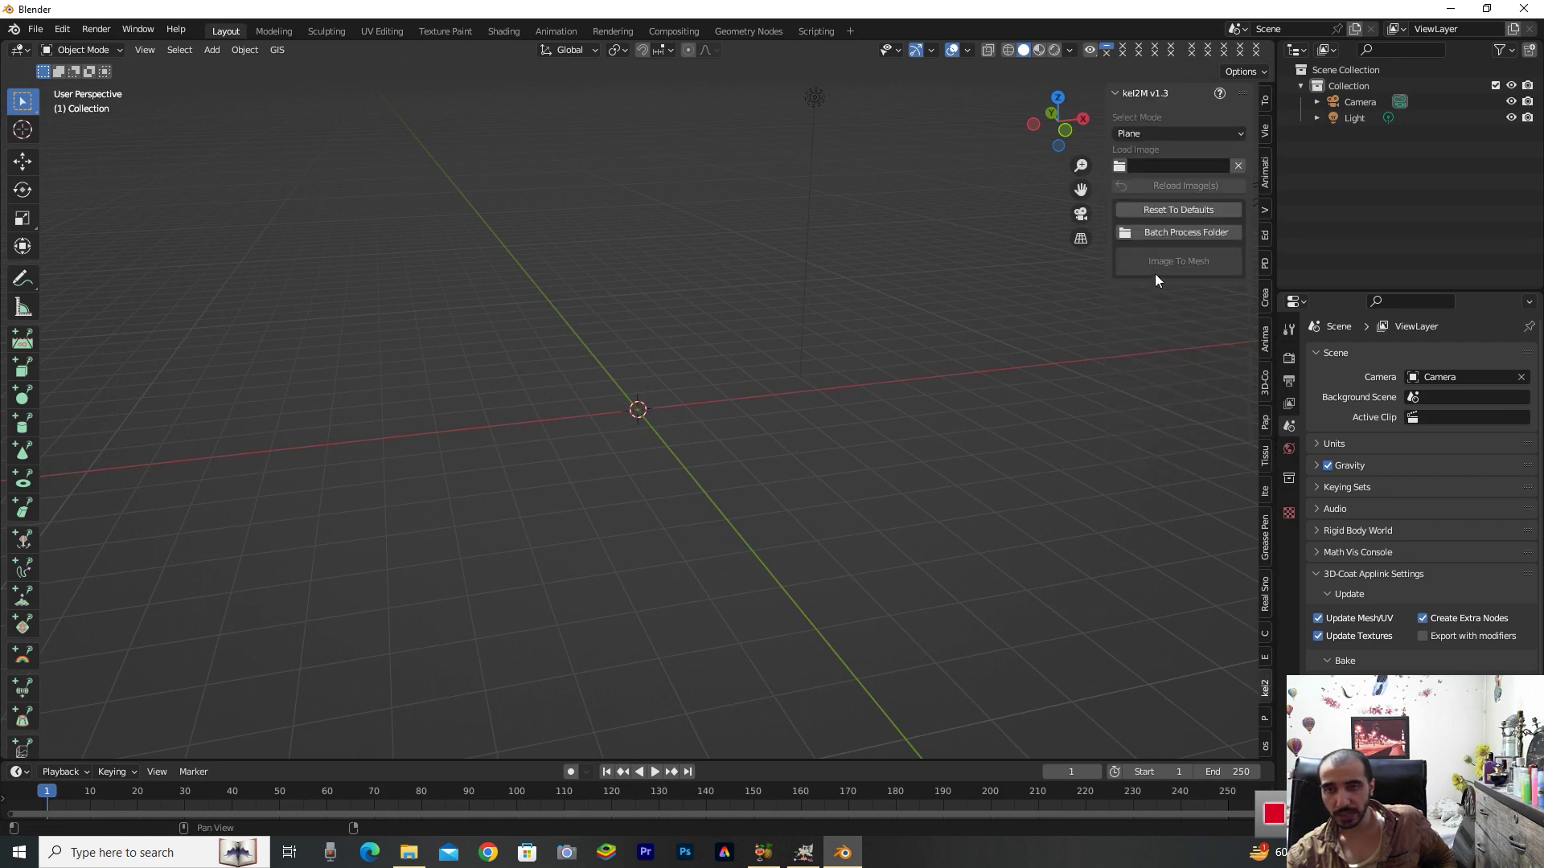
left_click(1124, 167)
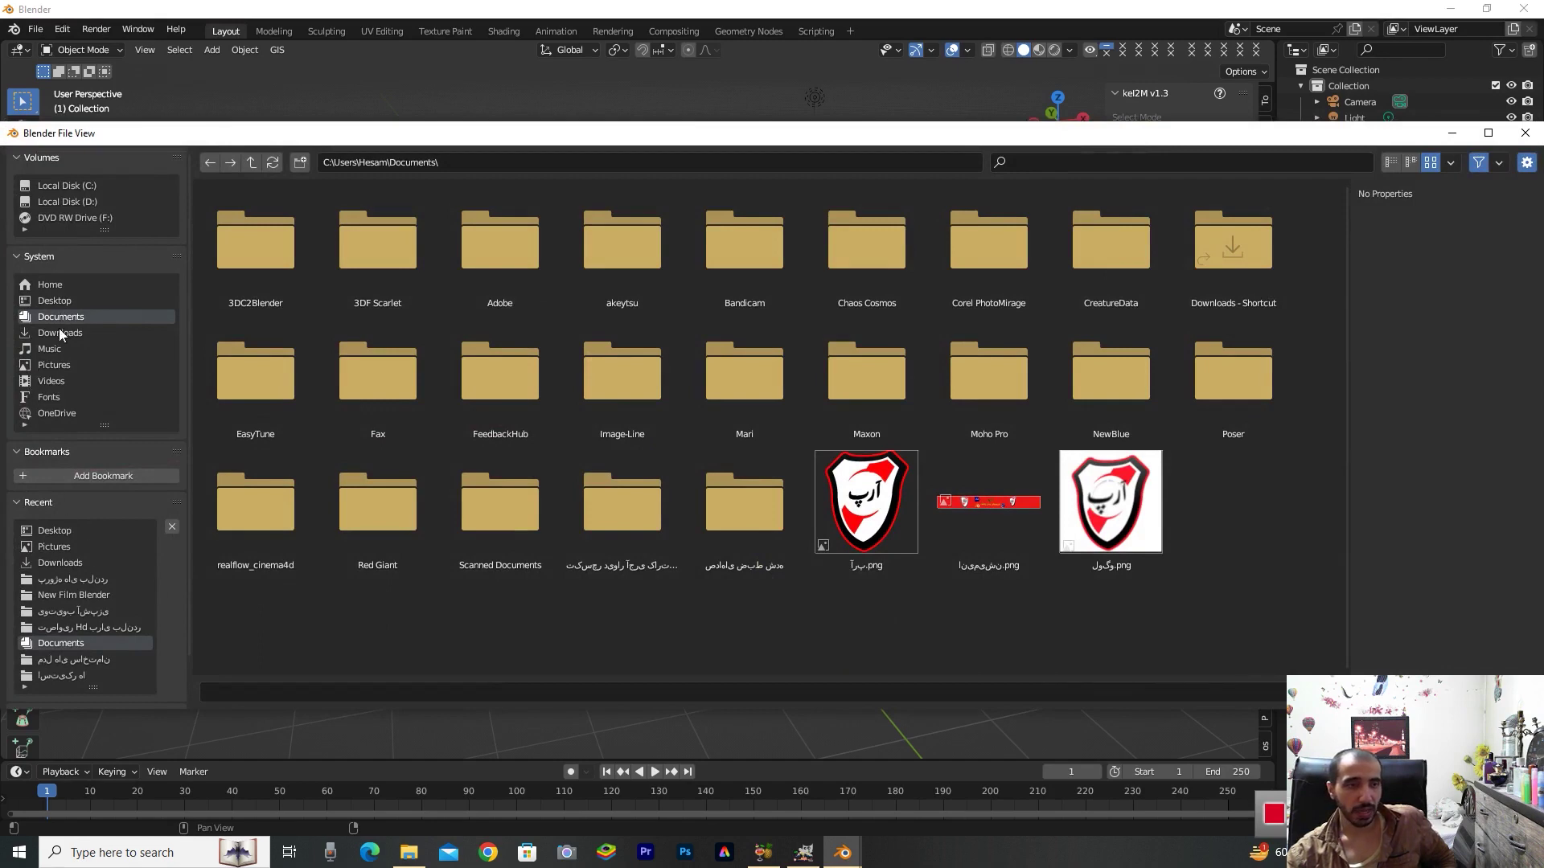
left_click(62, 304)
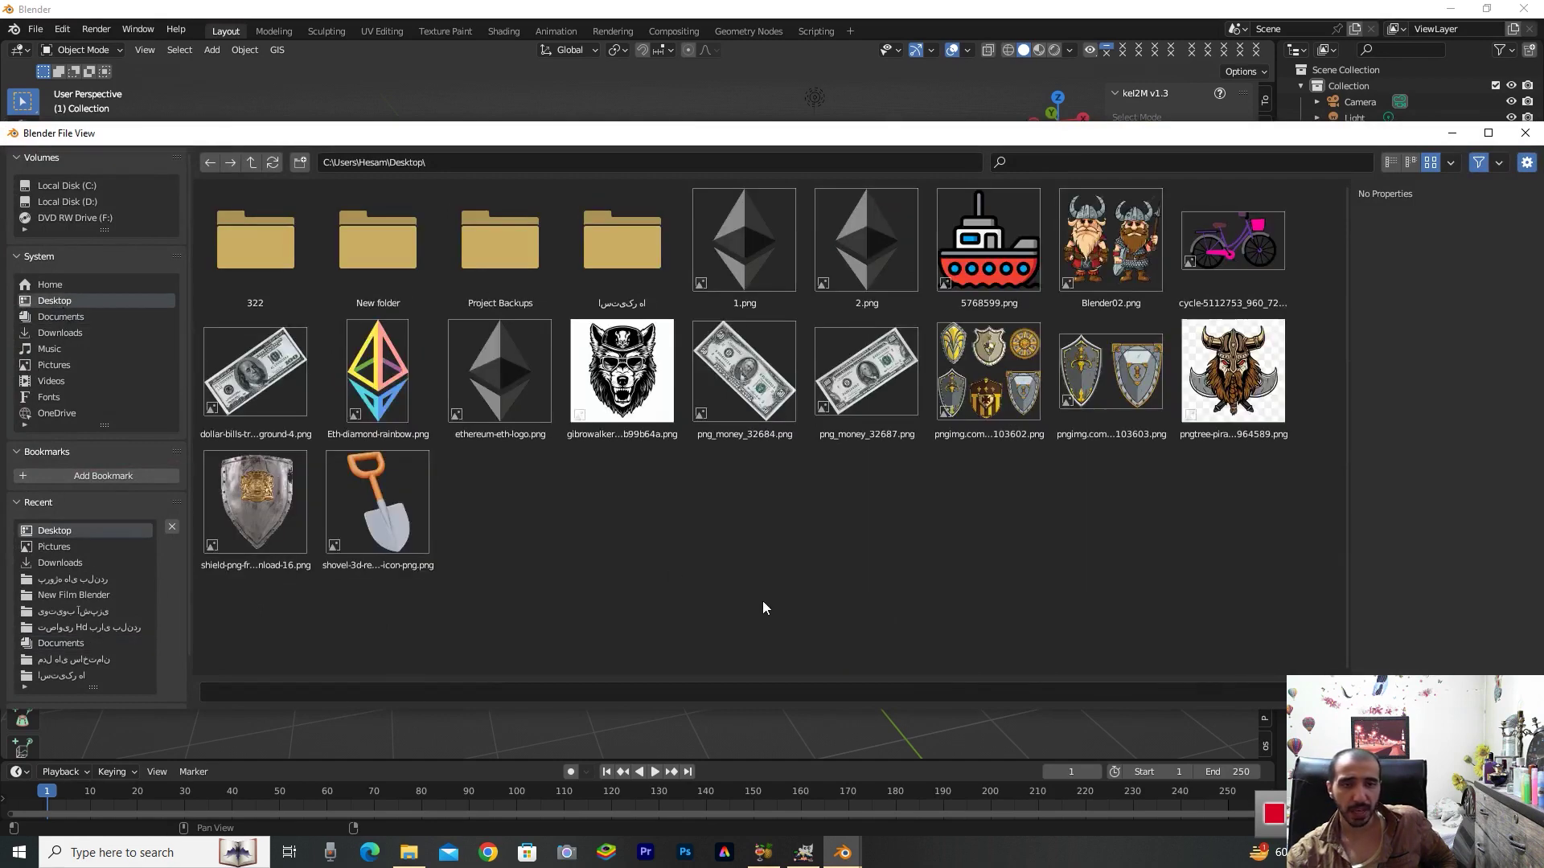
left_click(1108, 278)
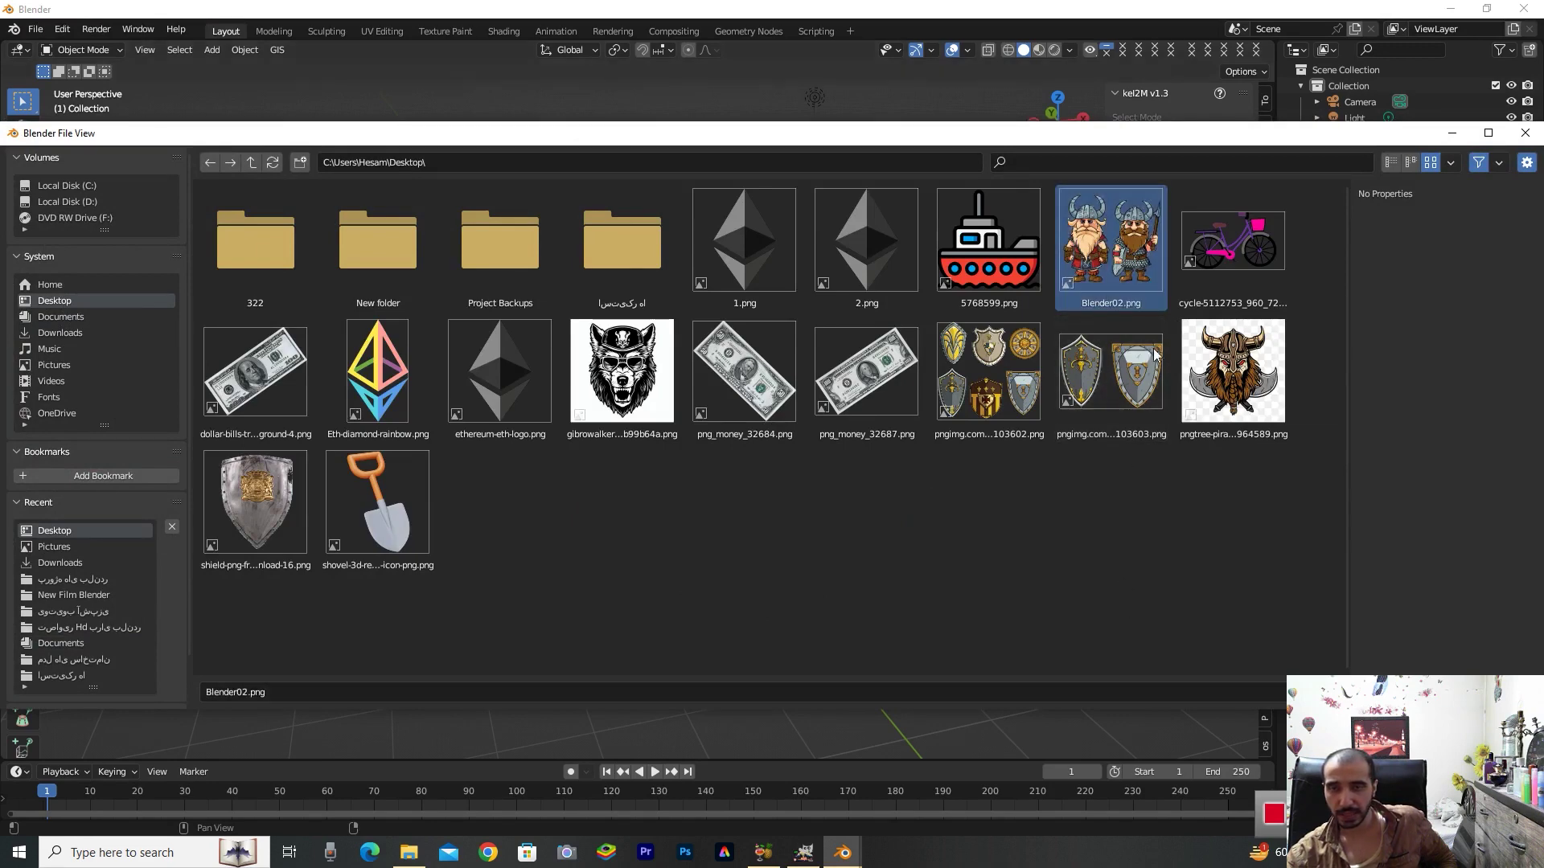
key("Return")
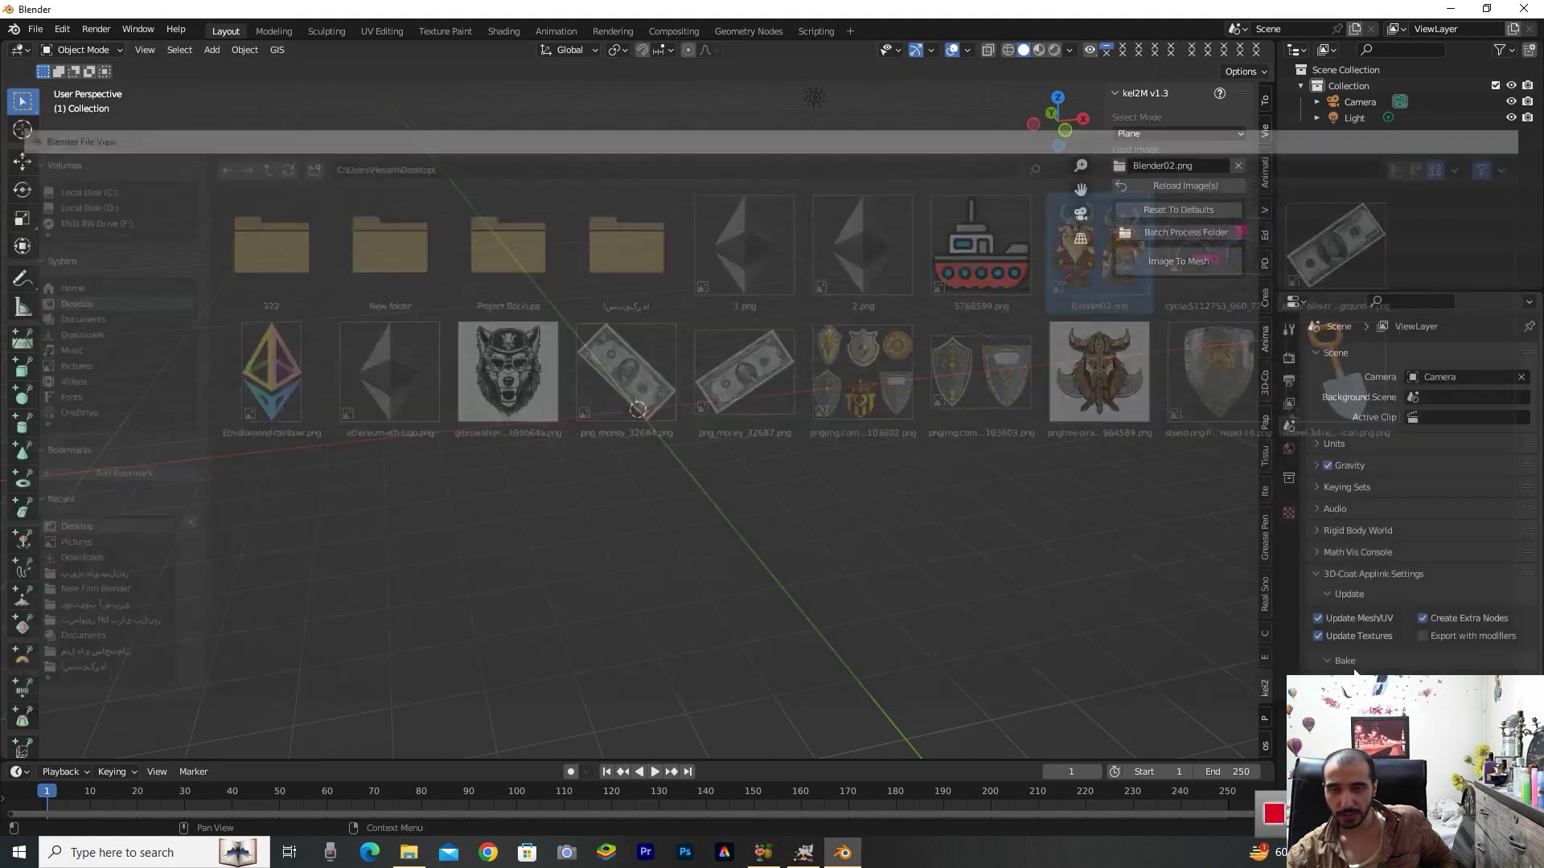
mouse_move(1032, 131)
left_mouse_down()
mouse_move(997, 132)
mouse_move(1034, 128)
left_mouse_up()
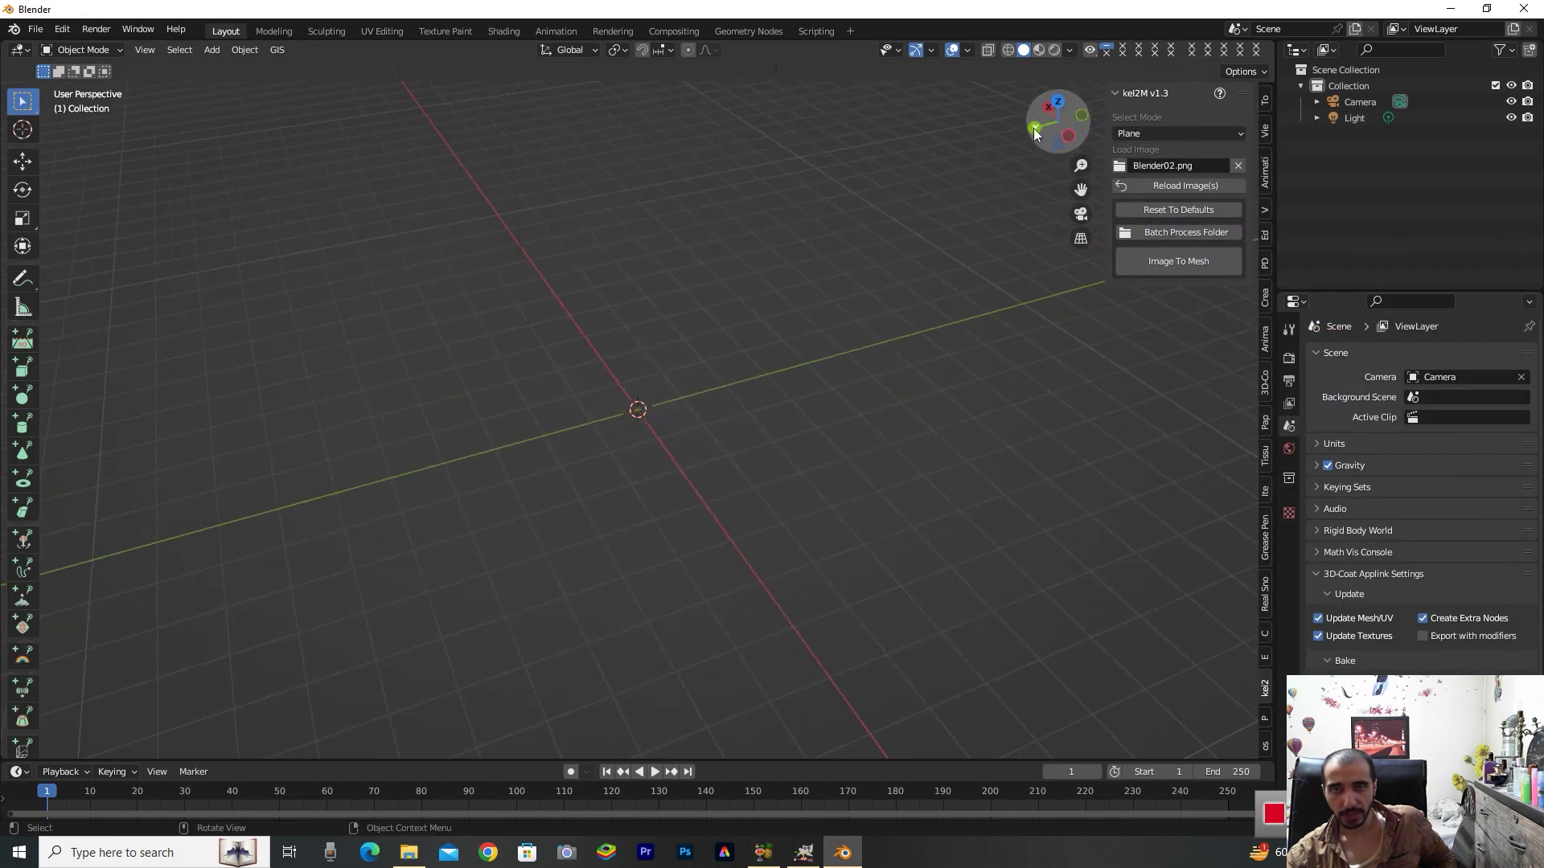
Generate the Blender02_i2m_Front mesh from the loaded image and enter its Edit Mode
left_click(1154, 267)
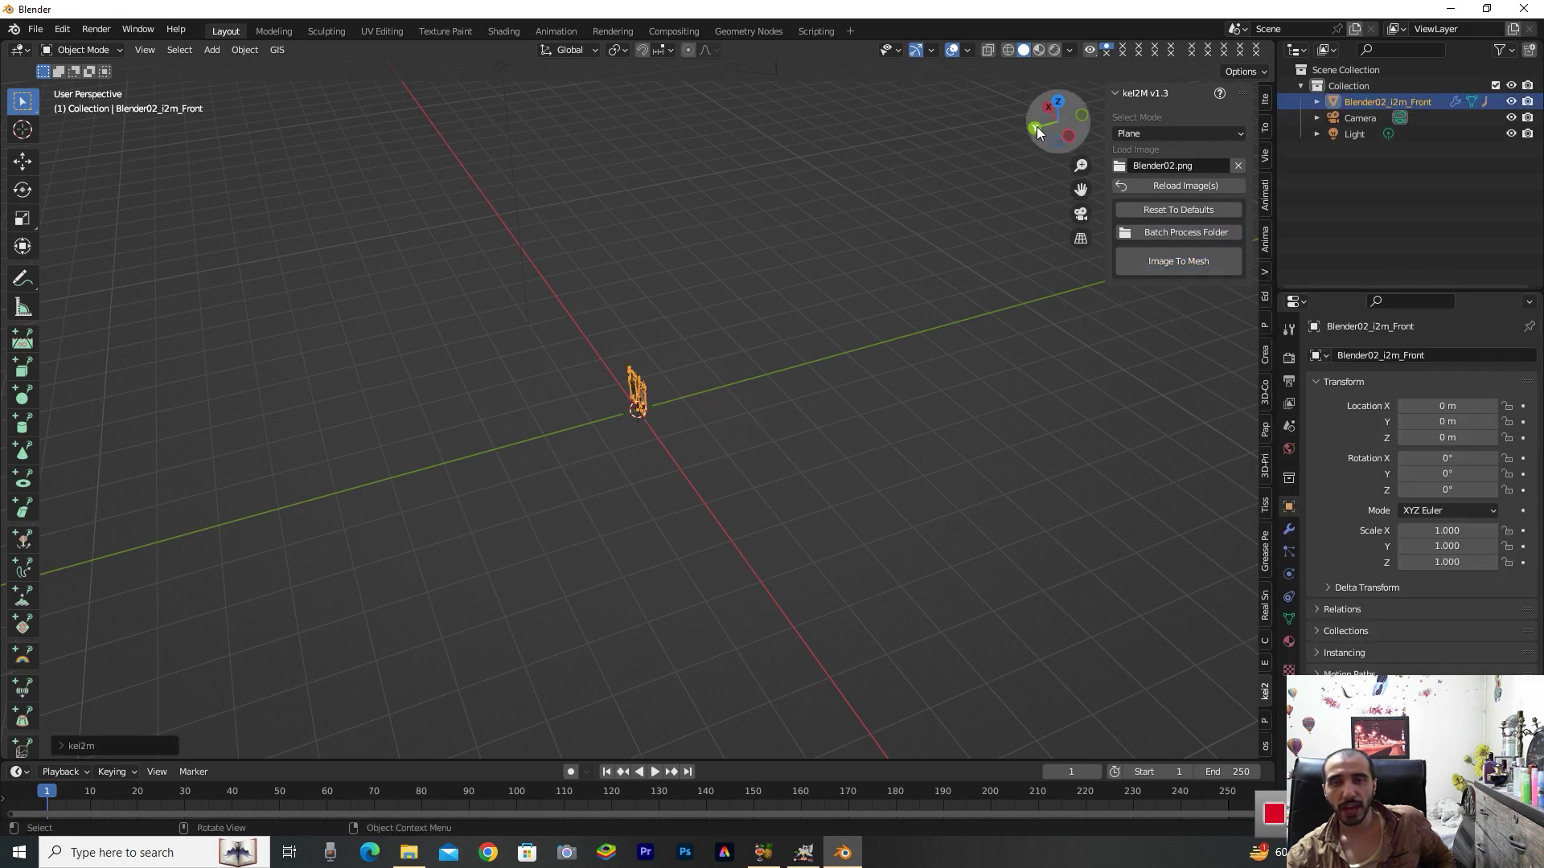
left_click_drag(1036, 127, 846, 279)
scroll(847, 279, "up", 5)
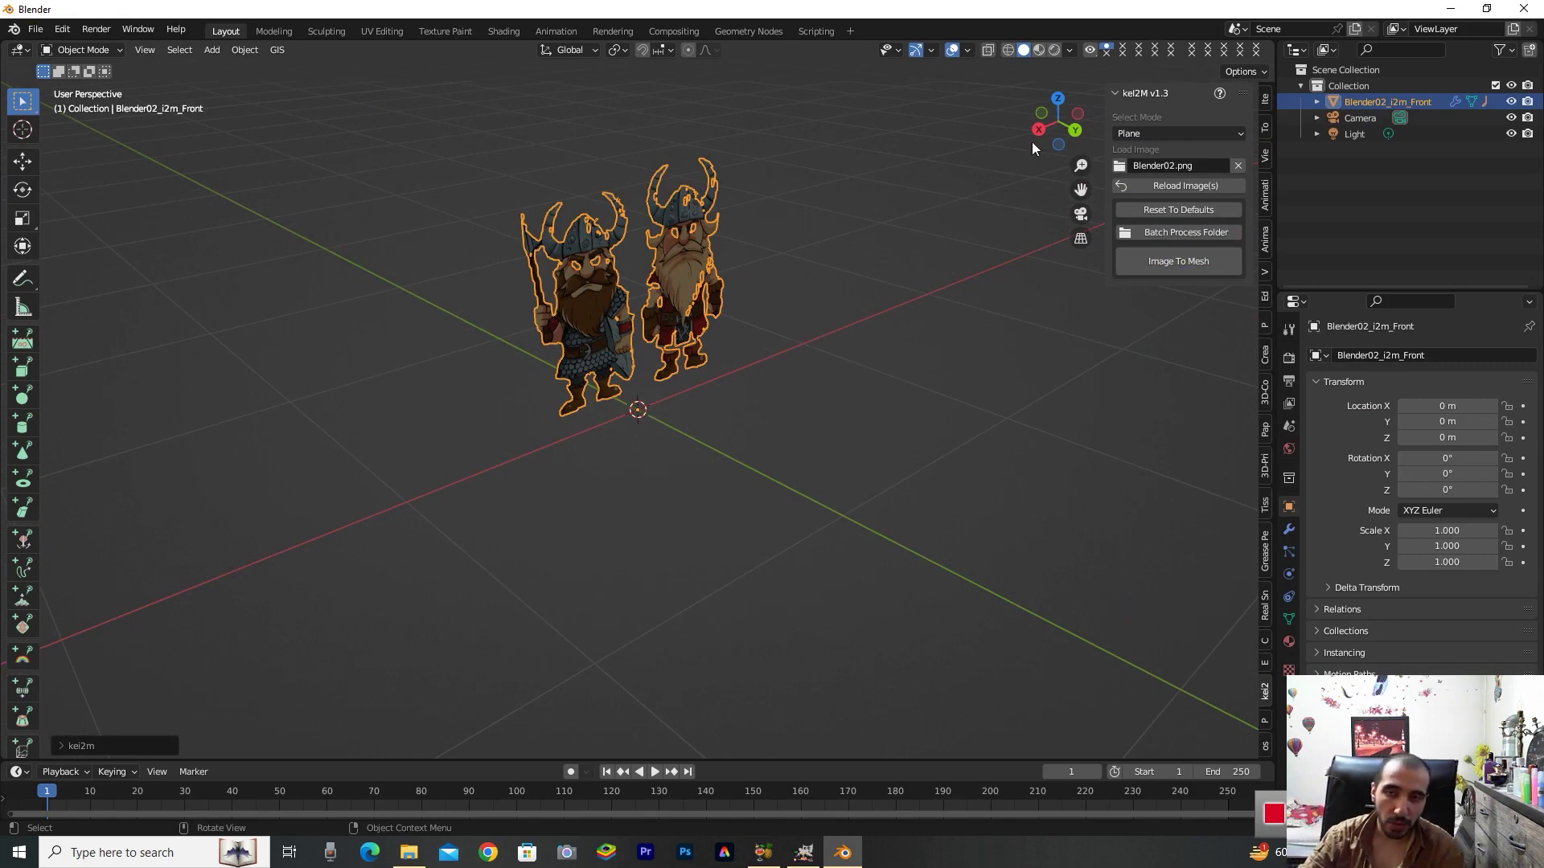
left_click_drag(1055, 125, 1042, 129)
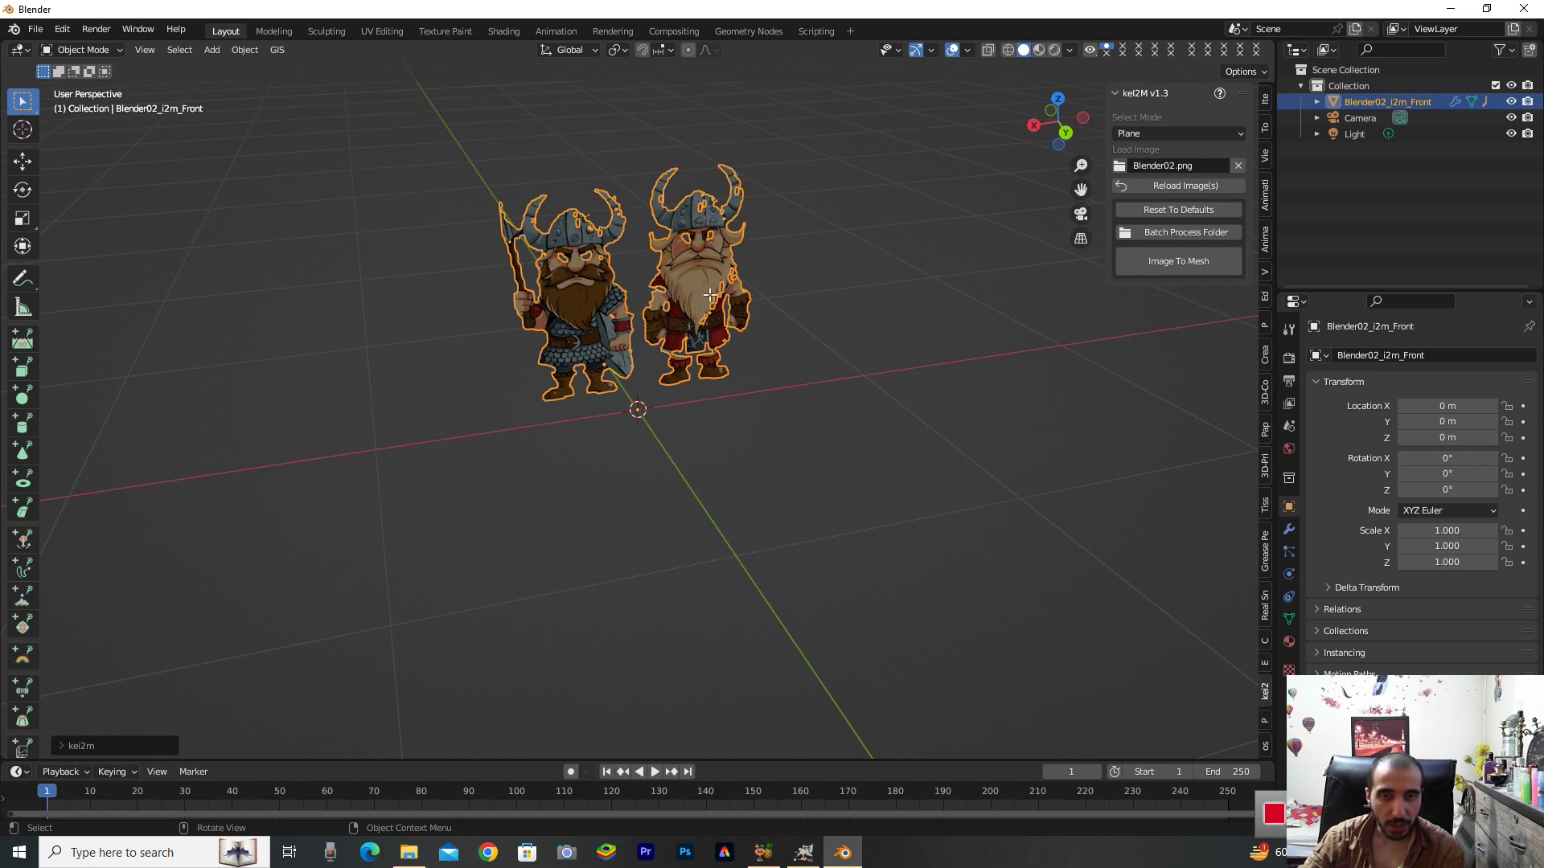
key("Tab")
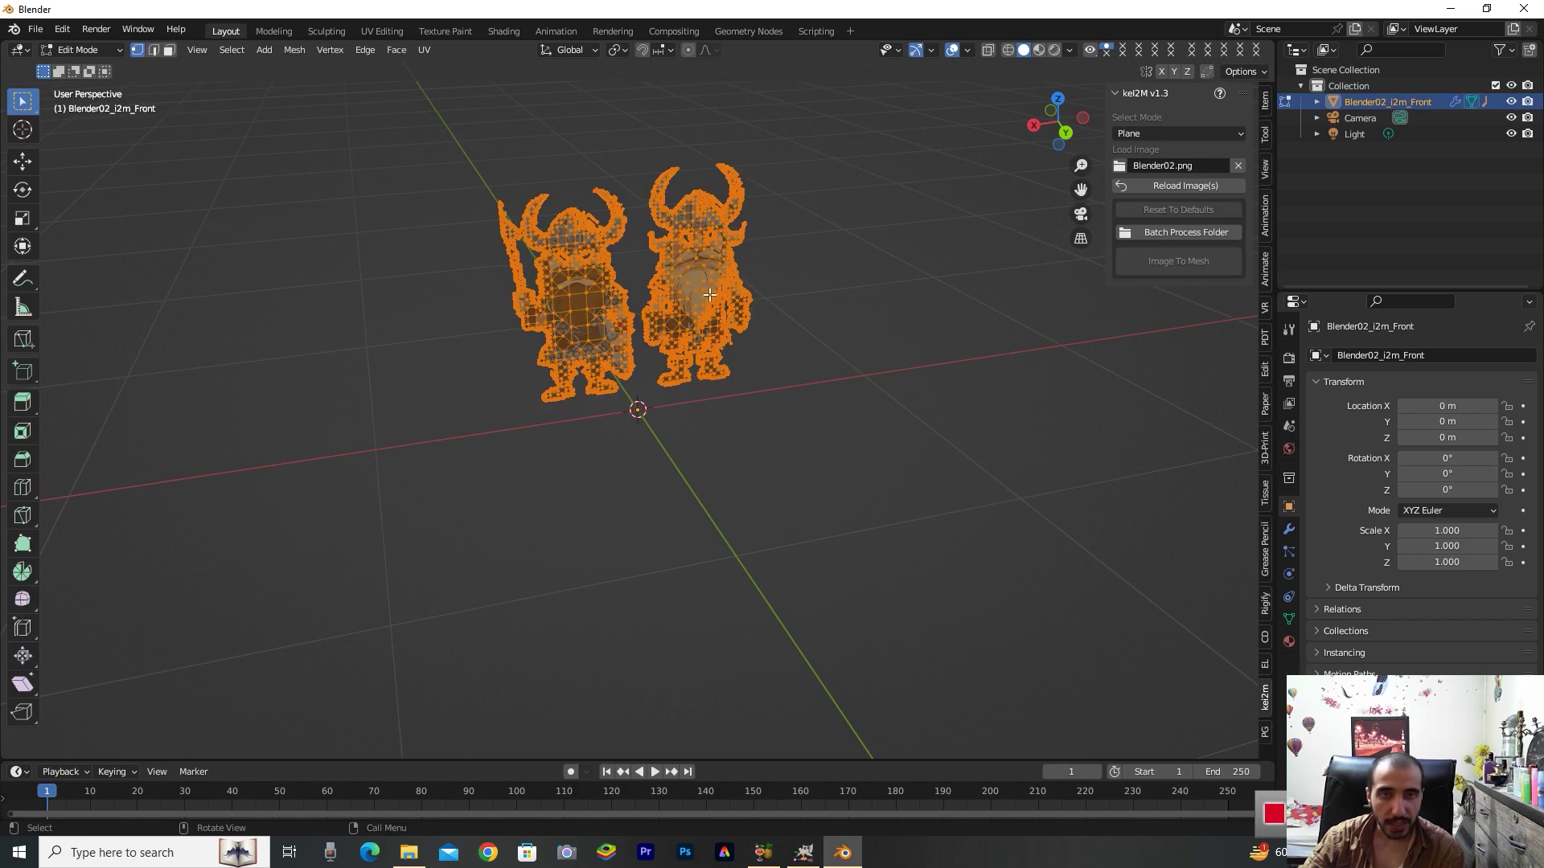
Extrude the Viking faces and move the copy 0.165 m along Y for depth
key("e")
right_click(709, 295)
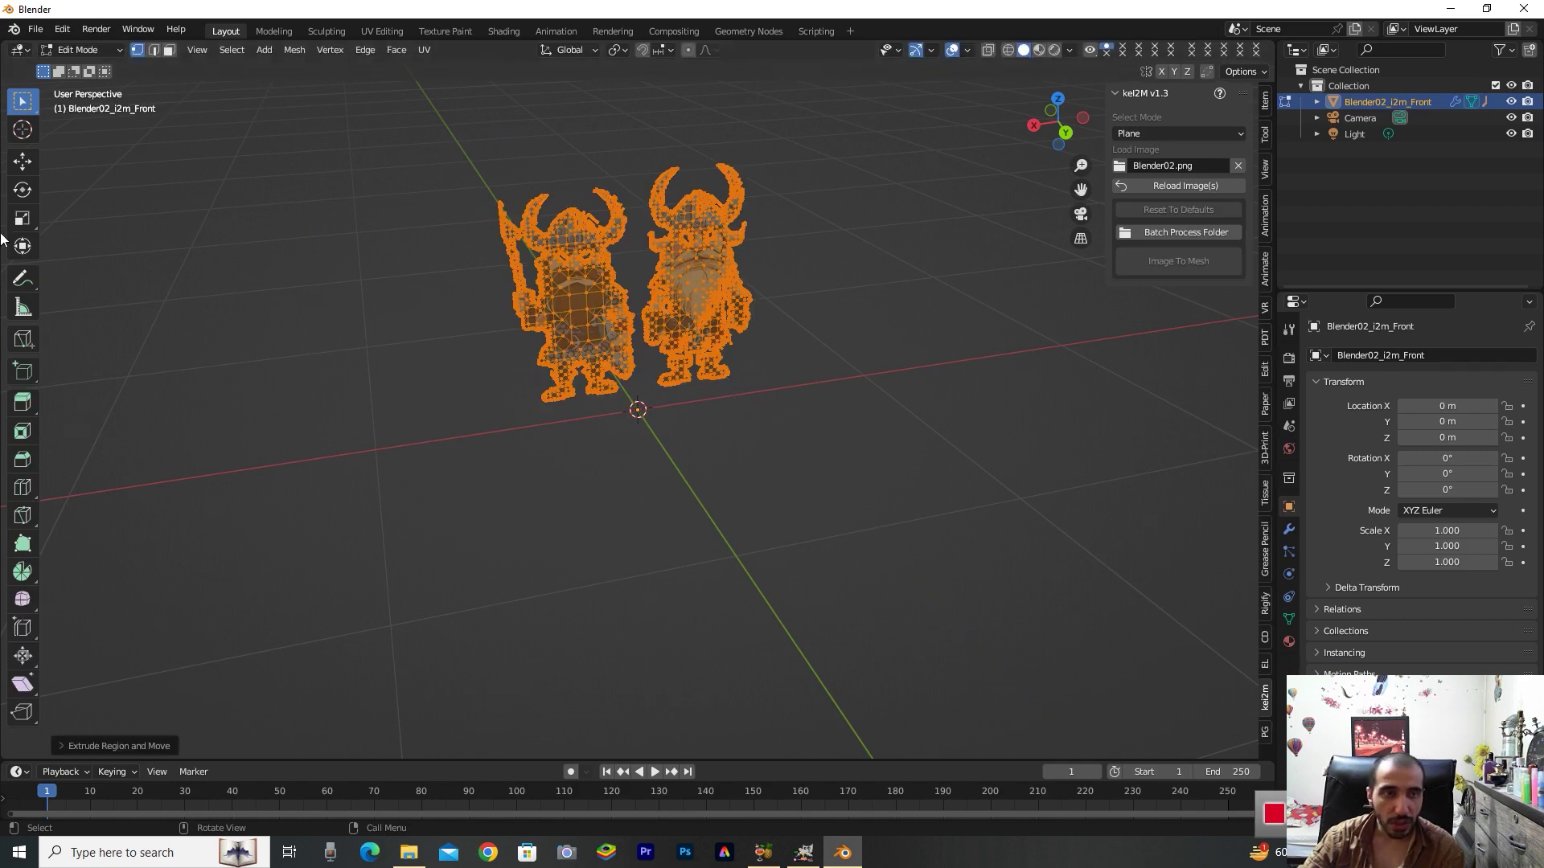
left_click(24, 161)
left_click_drag(1045, 121, 1001, 125)
left_click_drag(689, 304, 720, 318)
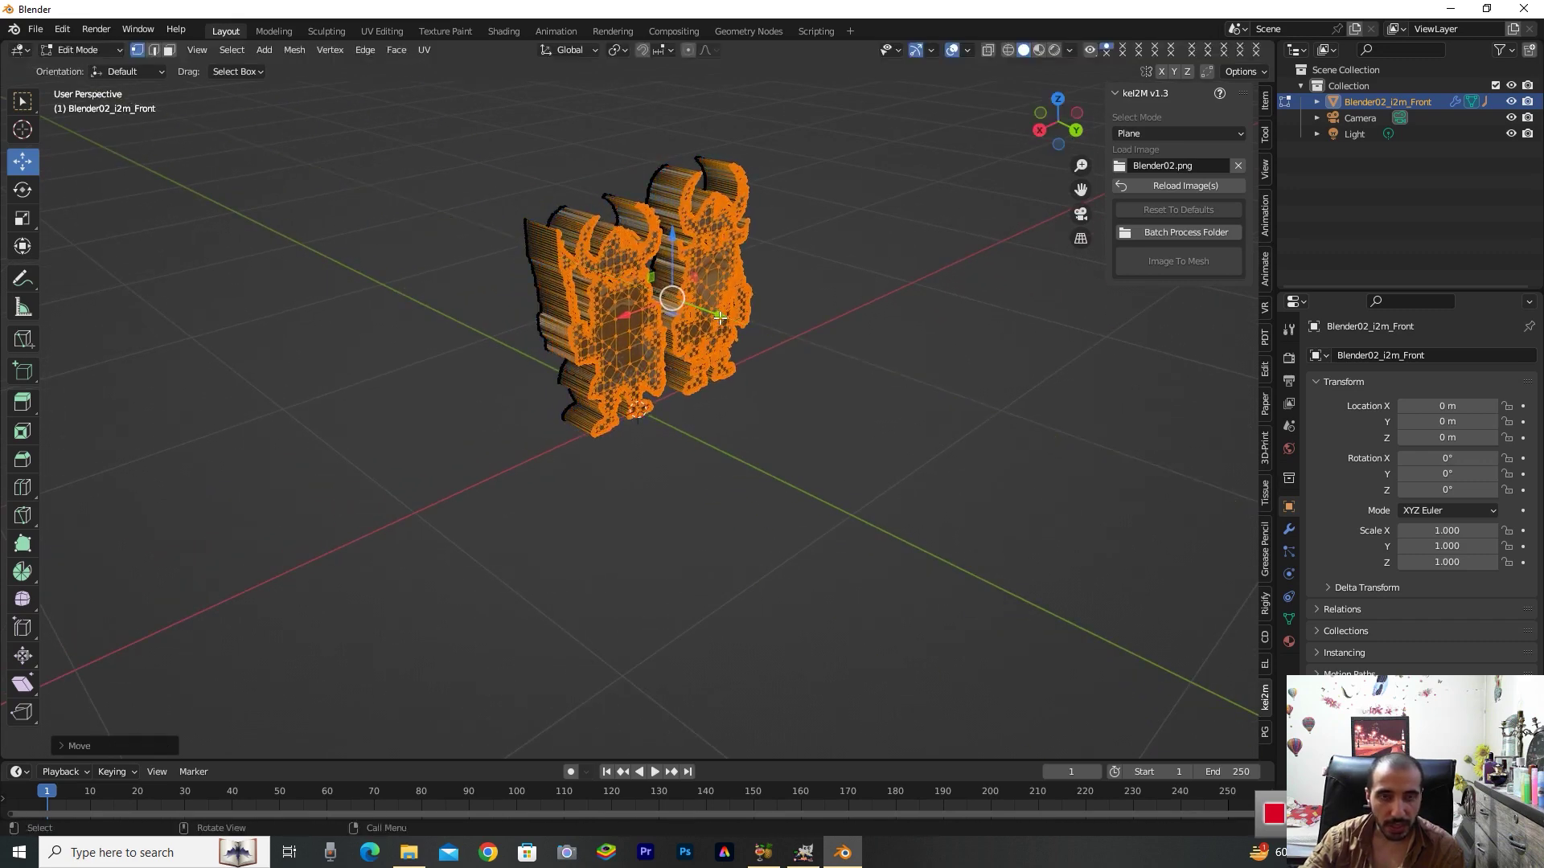
key("Tab")
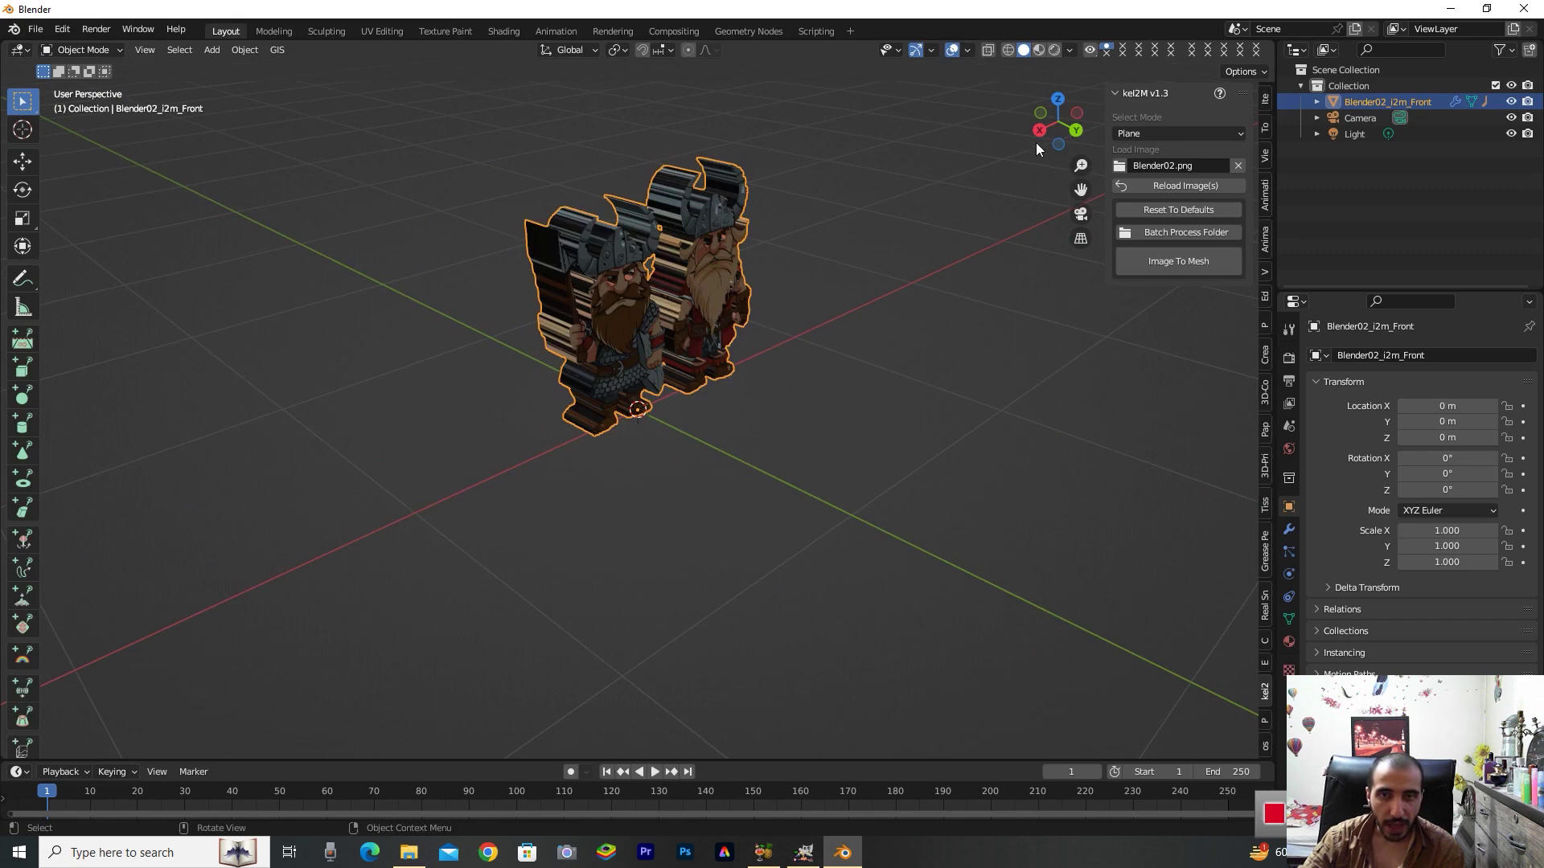
left_click_drag(1039, 137, 973, 176)
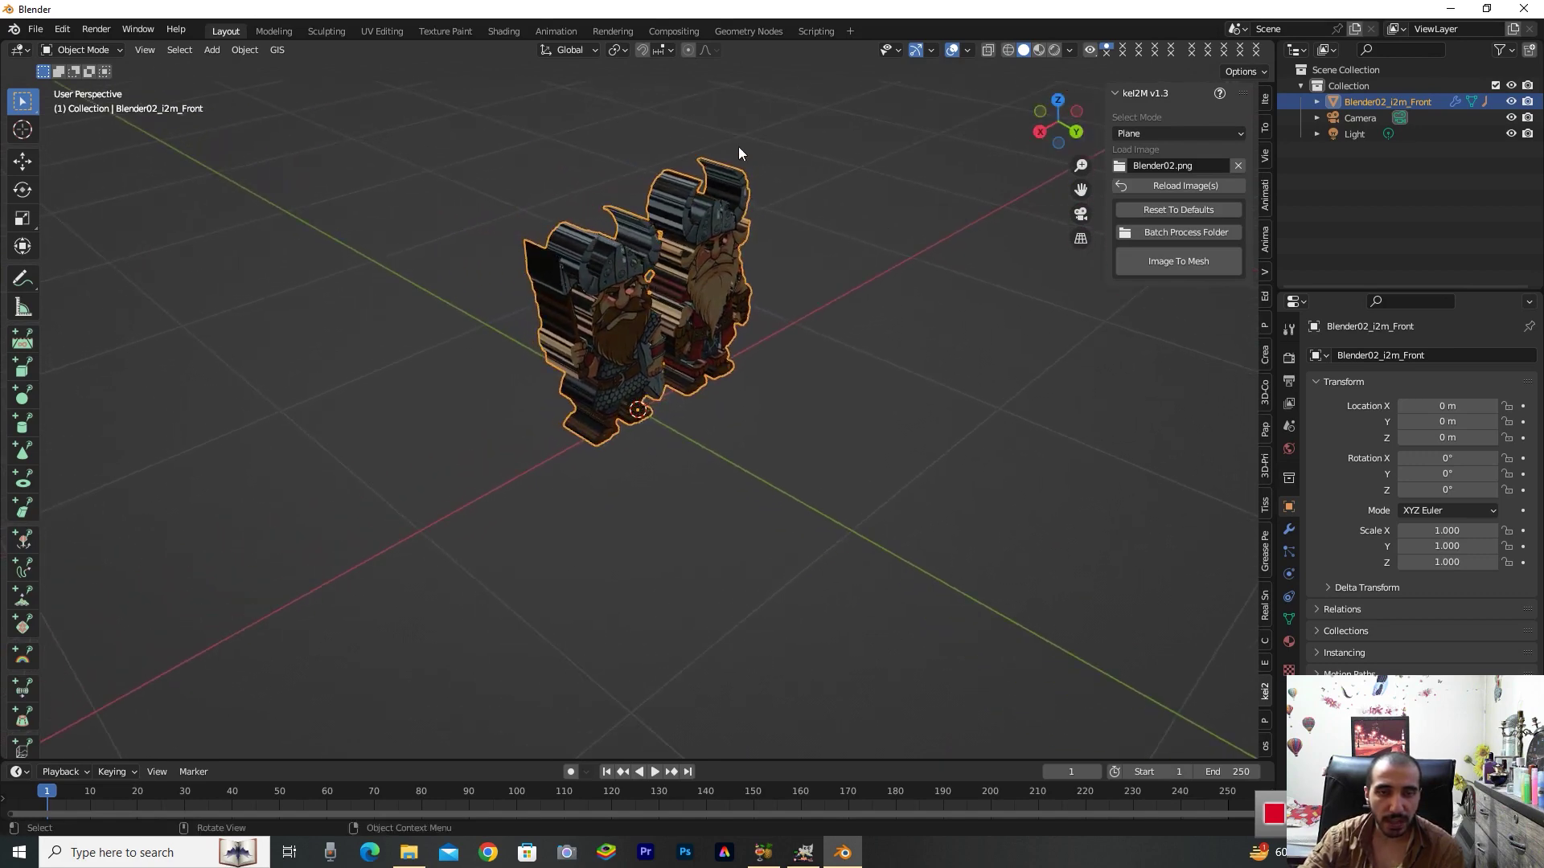
right_click(698, 287)
right_click(698, 287)
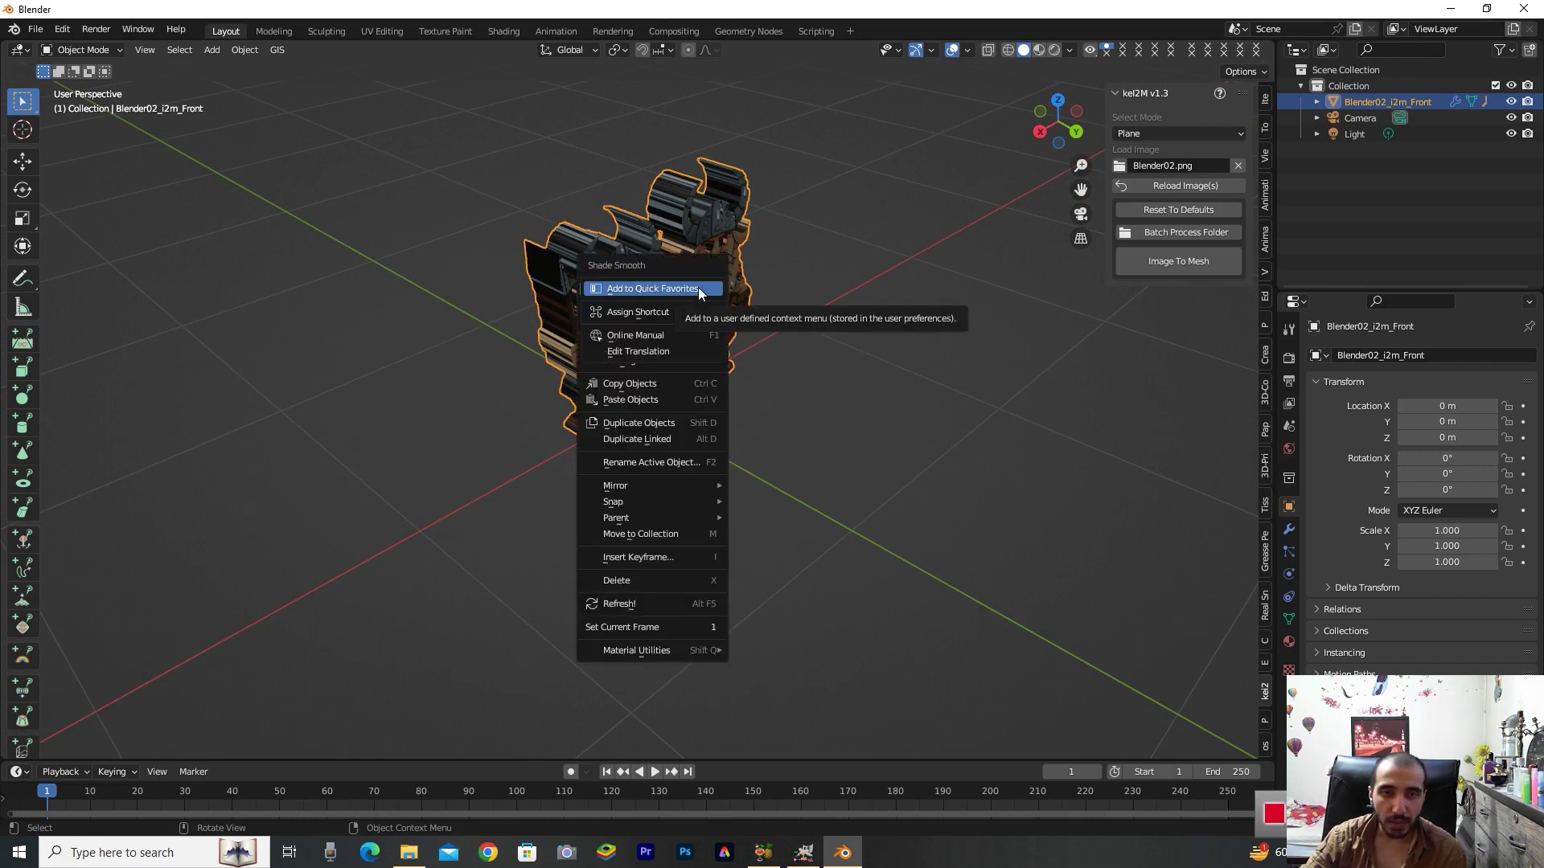
Apply Shade Auto Smooth to the Viking mesh with a 180° angle
key("Escape")
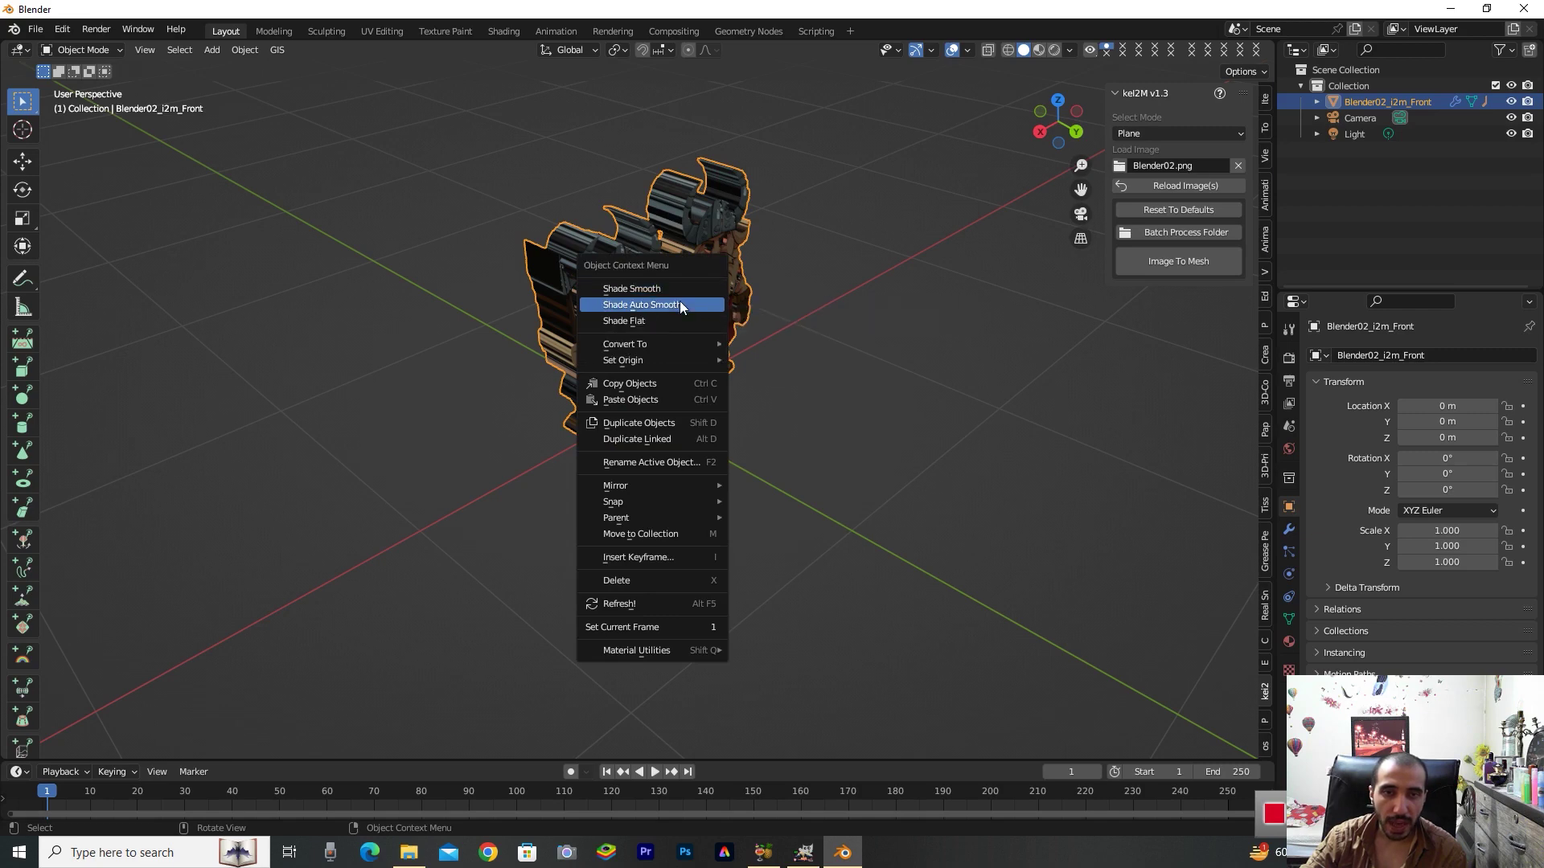
left_click(678, 300)
left_click(97, 747)
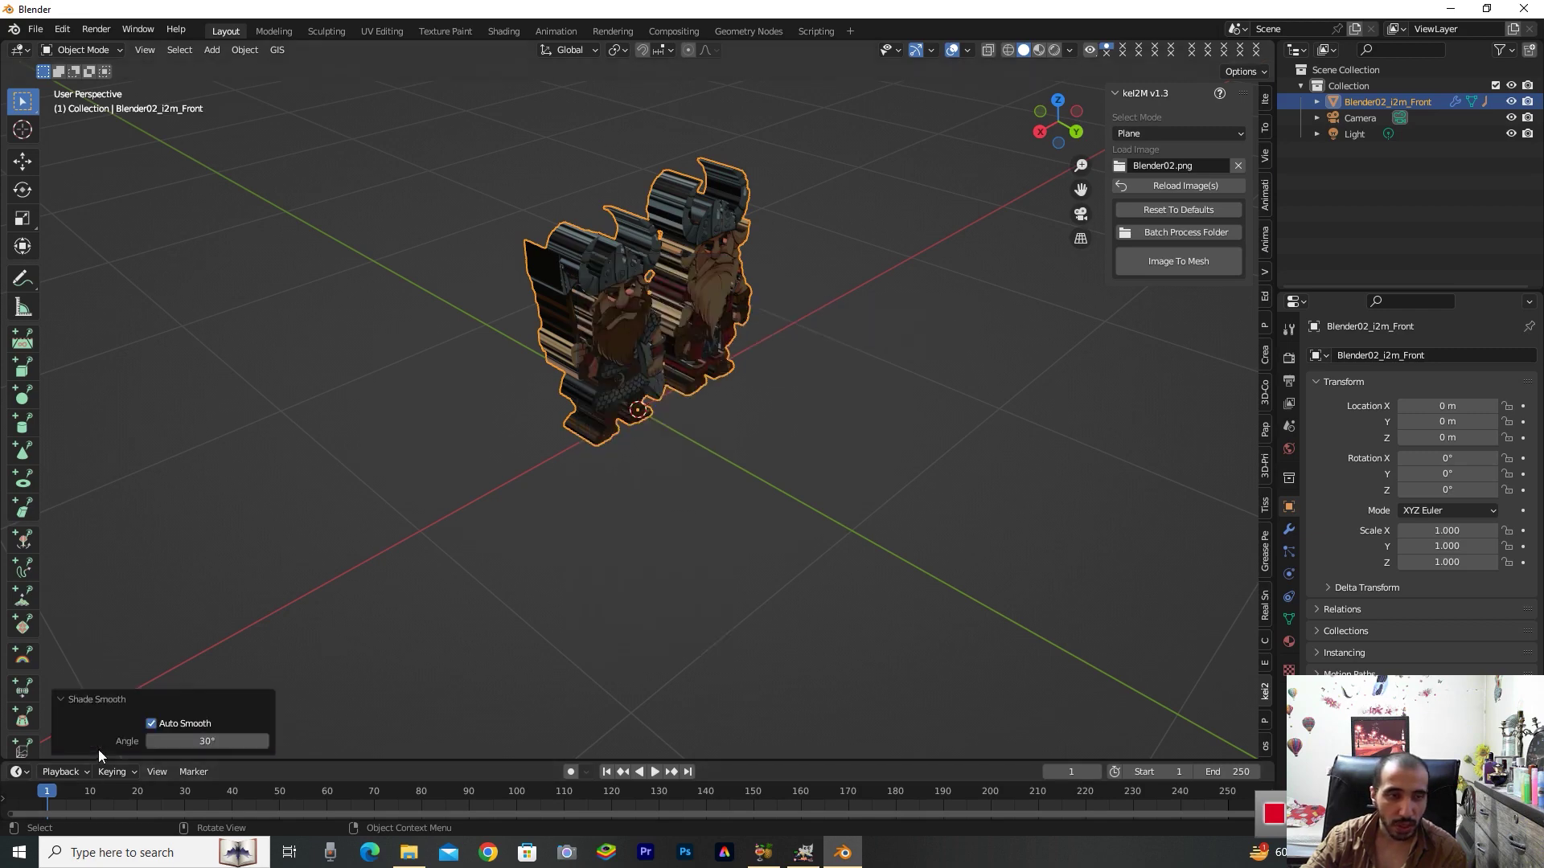
left_click(205, 741)
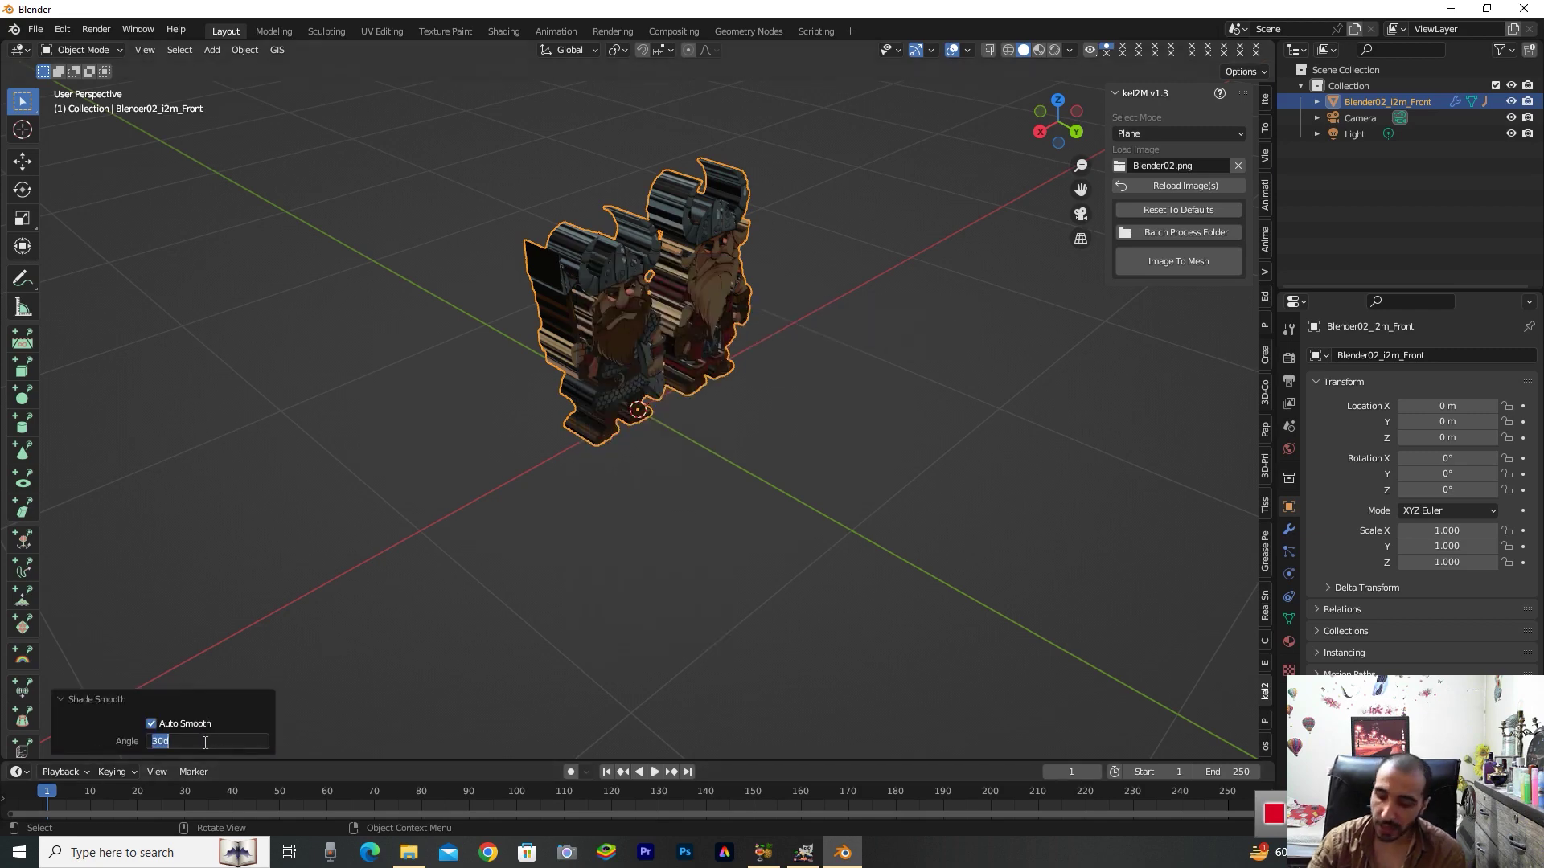
type("180")
key("Return")
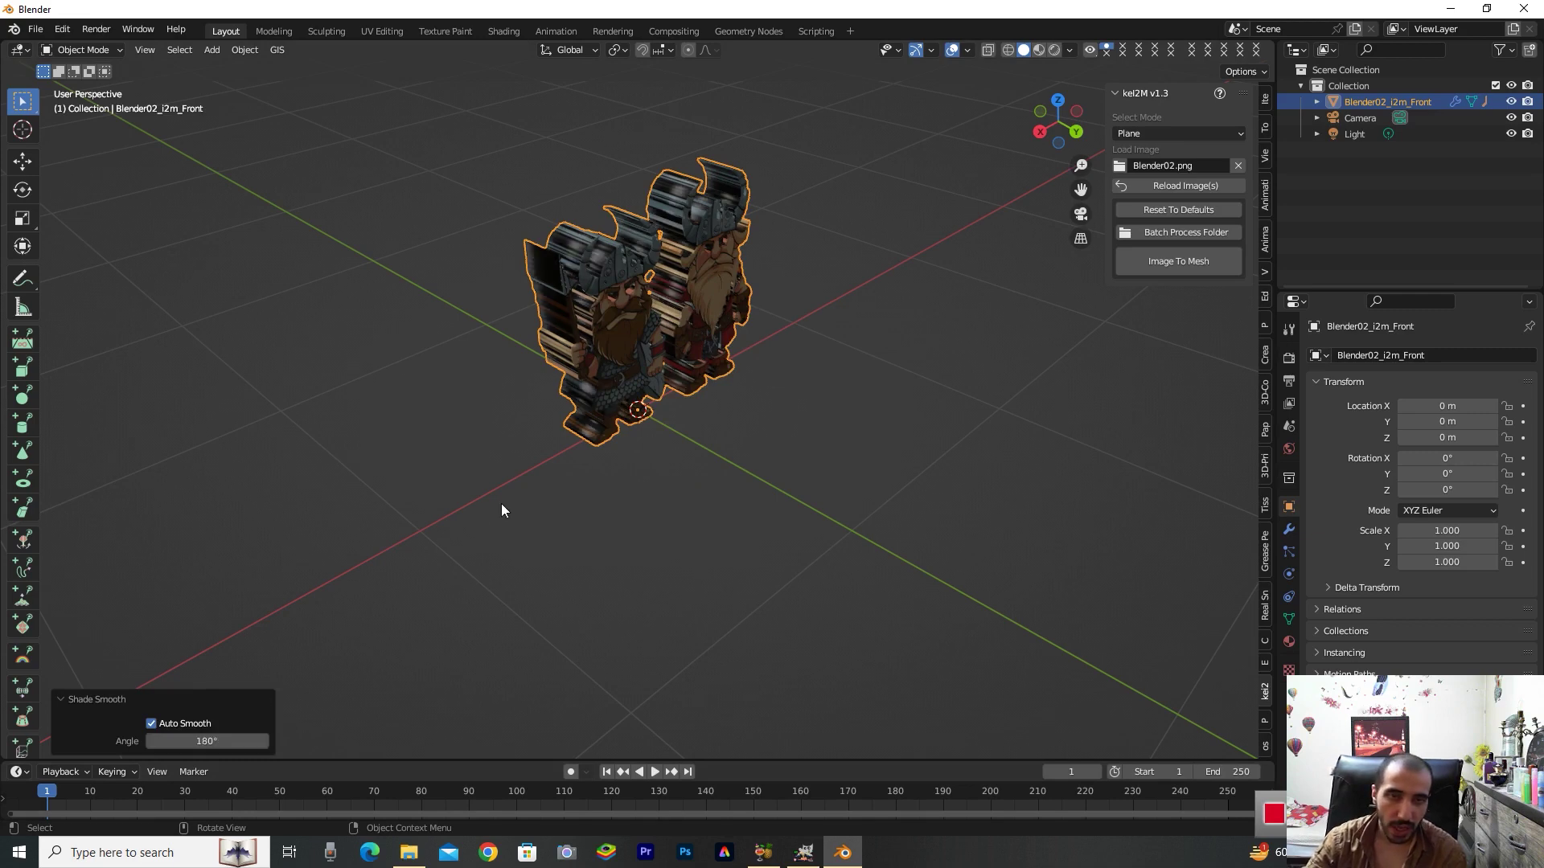
left_click_drag(1058, 120, 1107, 325)
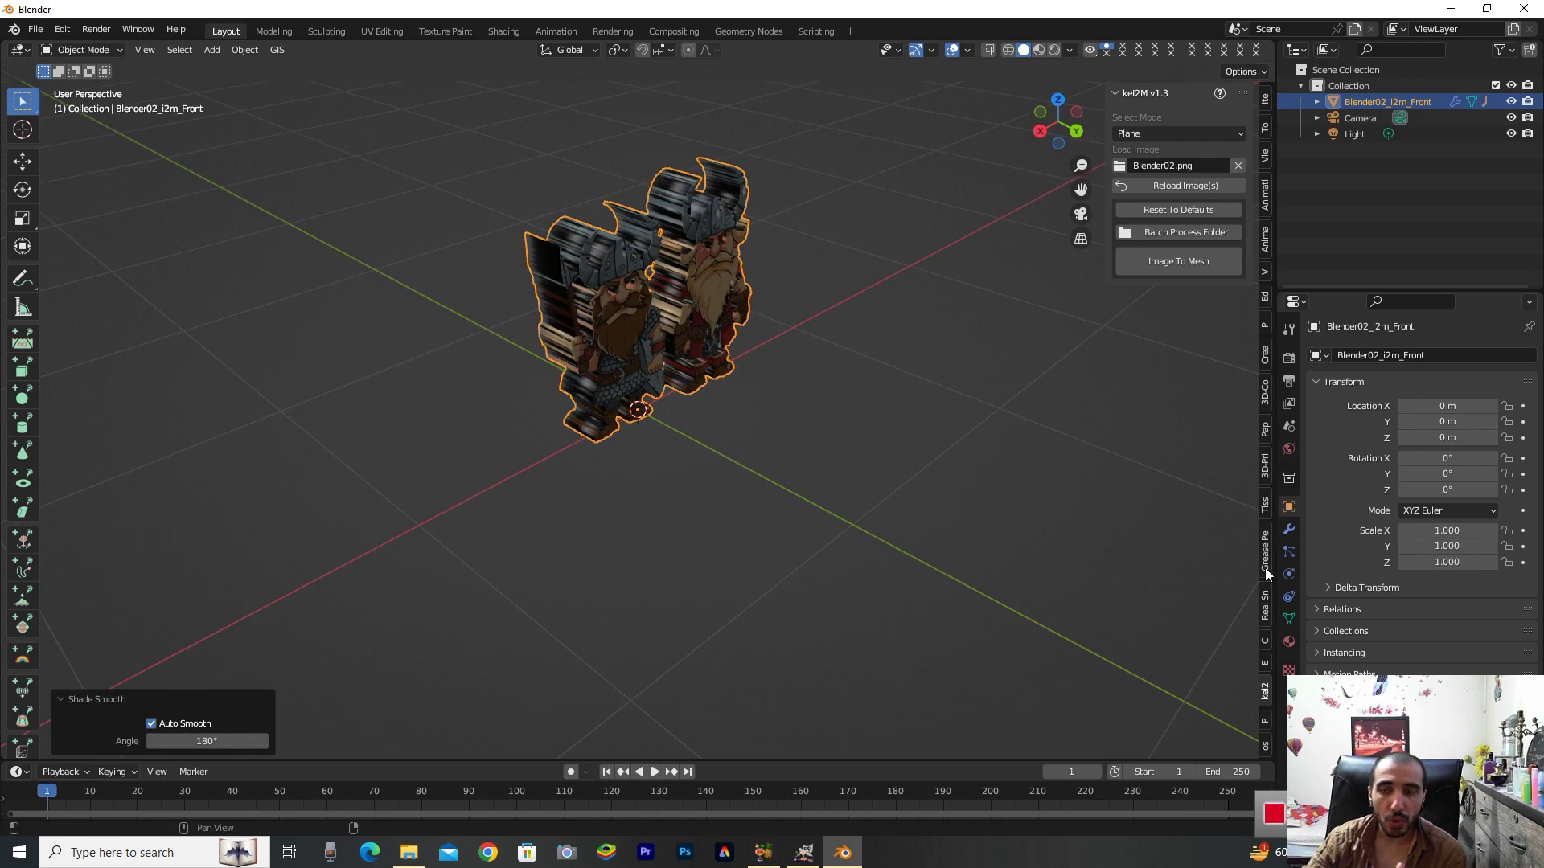
left_click(1286, 532)
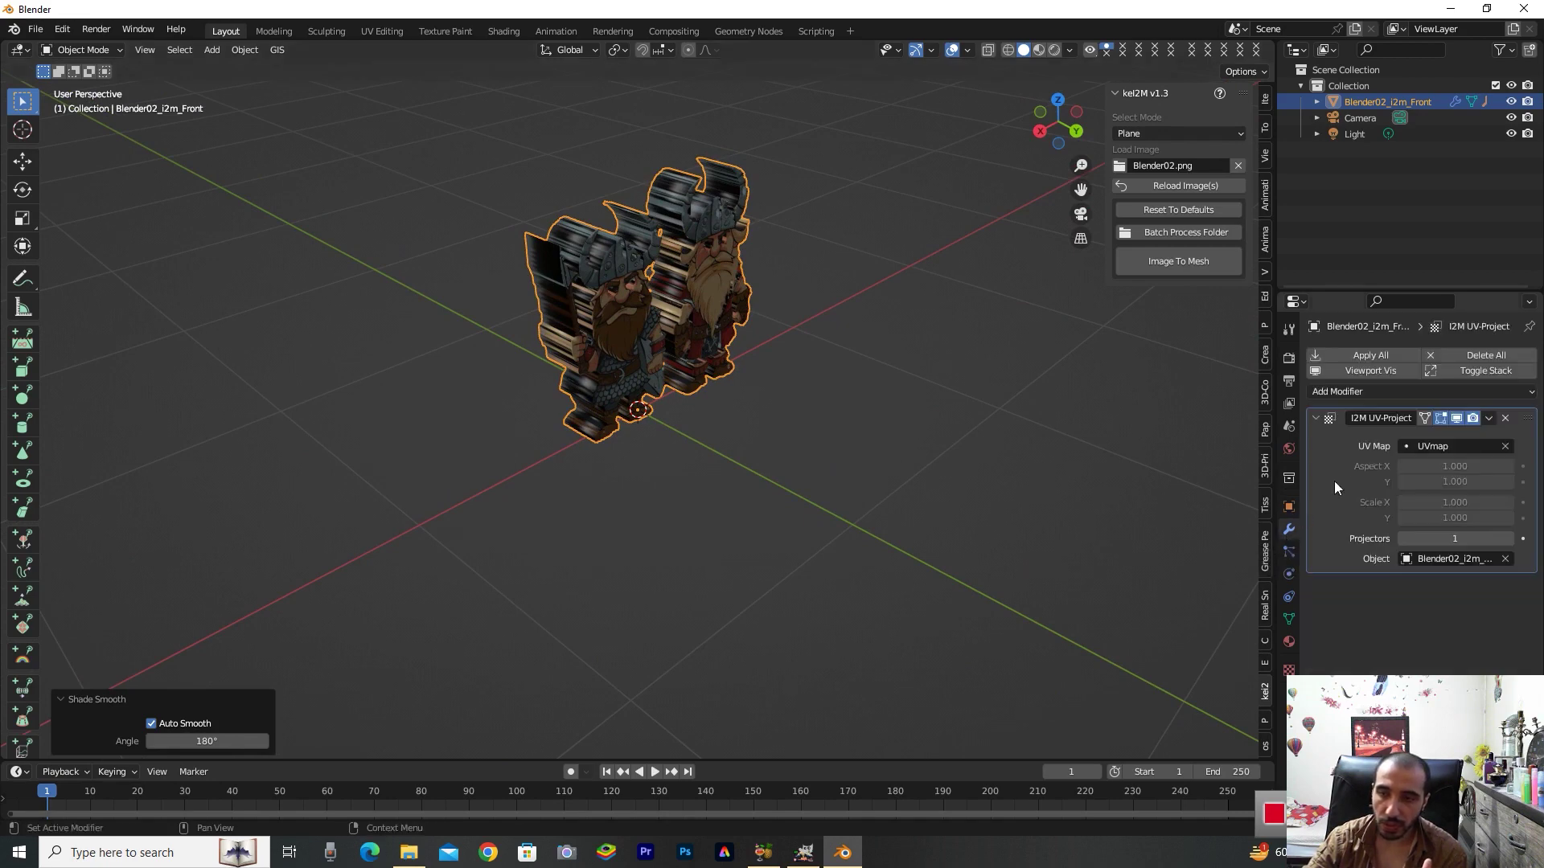
Add a Smooth modifier to the Viking mesh and duplicate it twice
left_click(1365, 389)
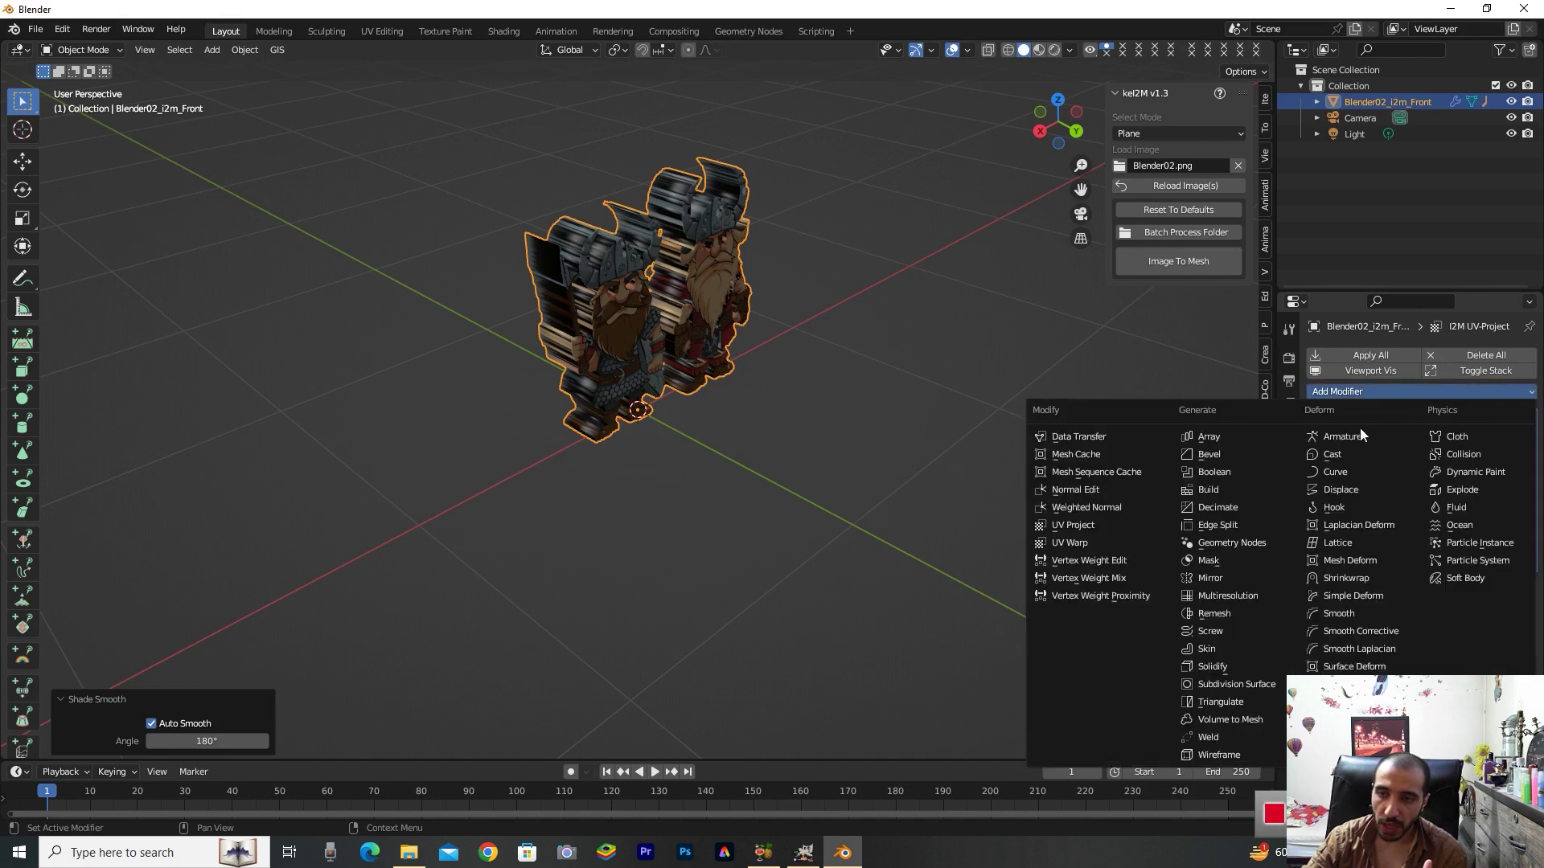
left_click(1341, 614)
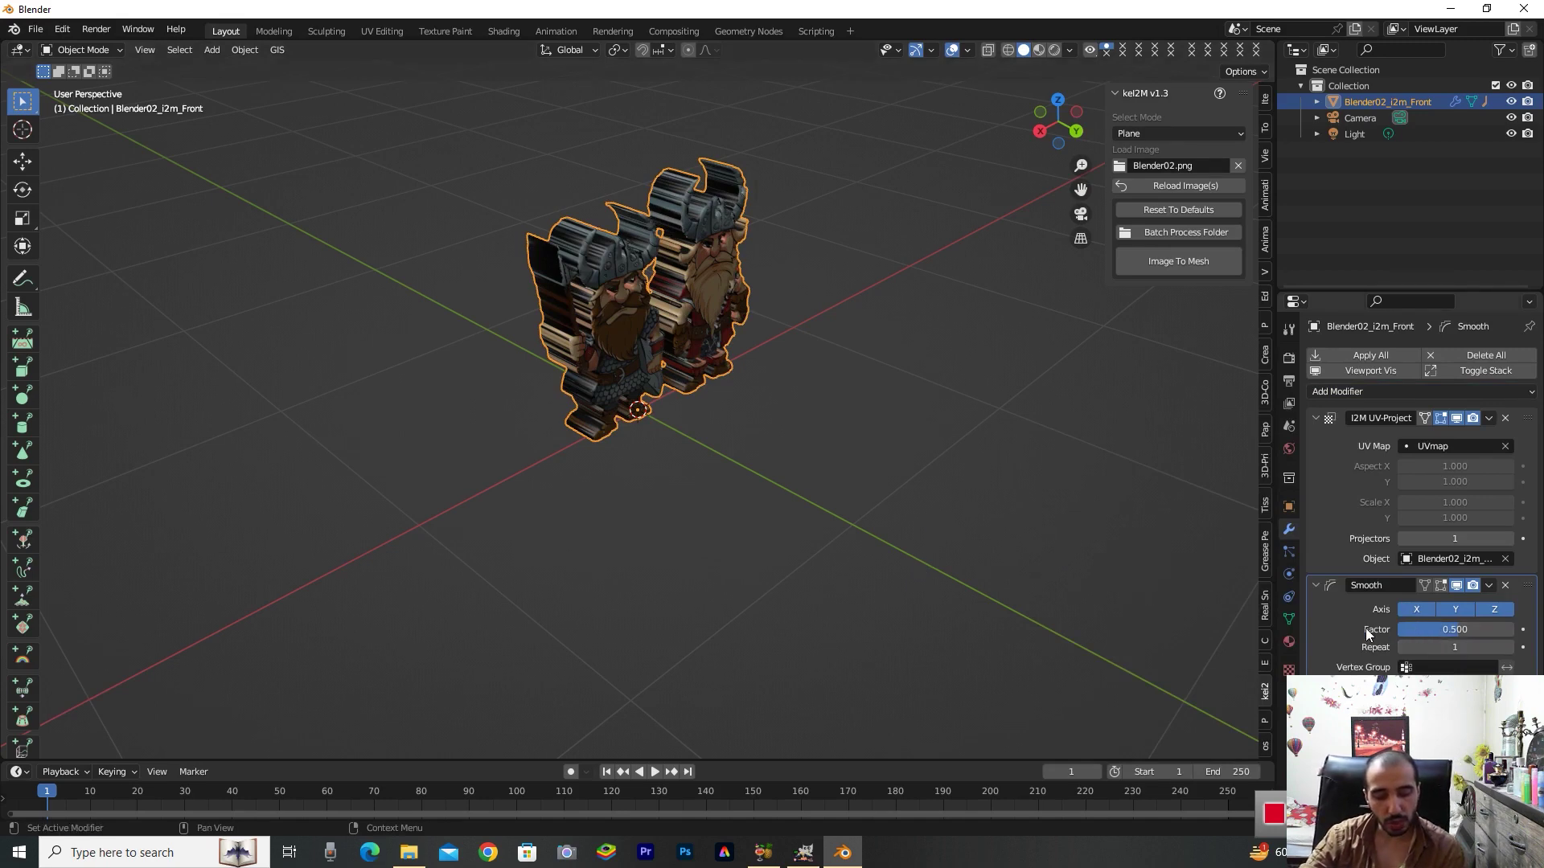
key("shift+d")
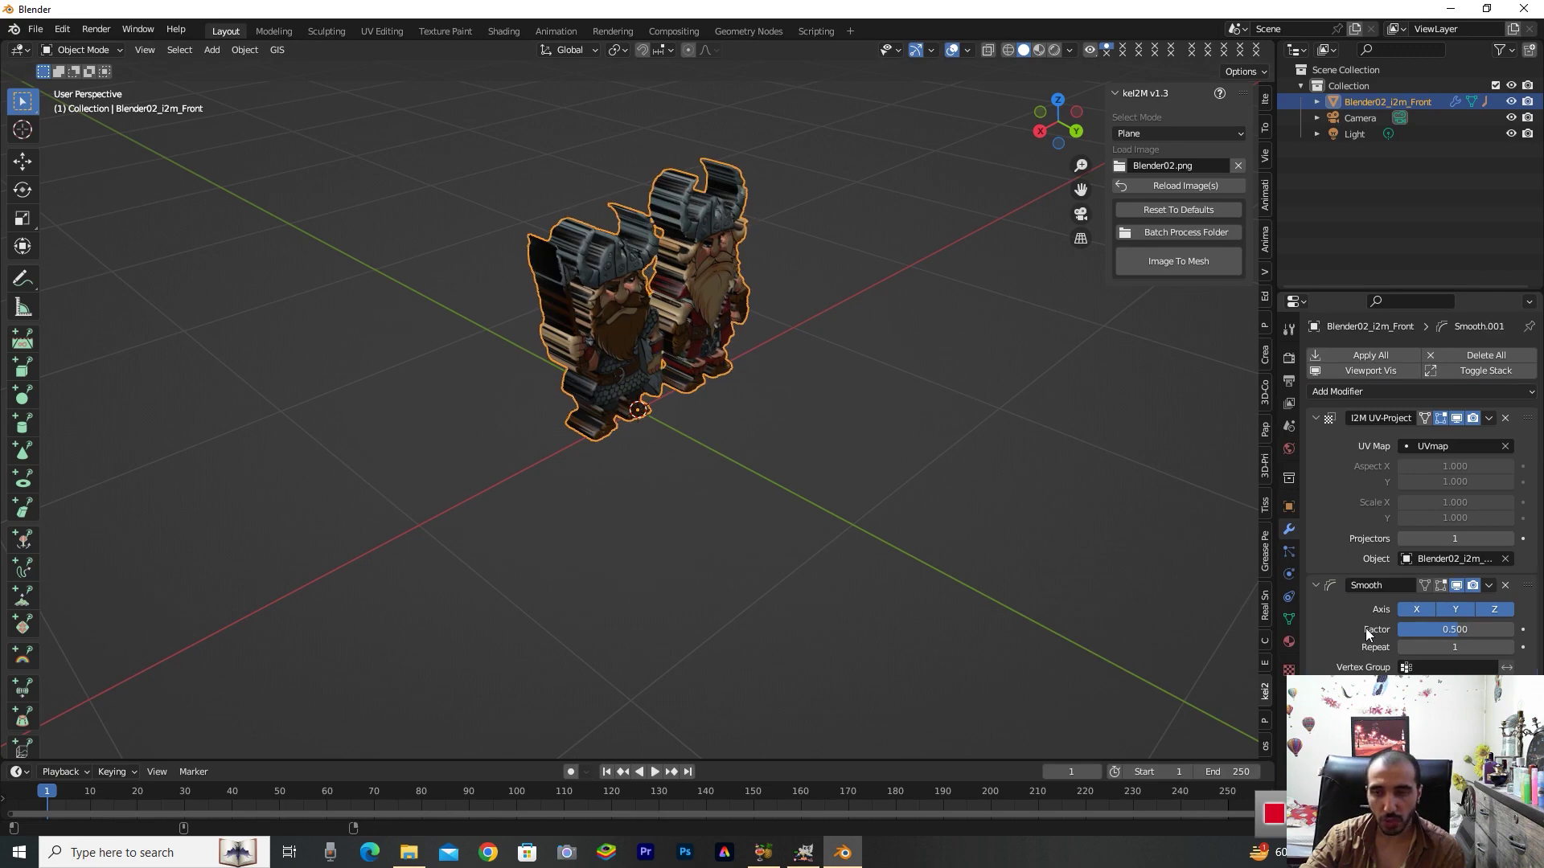
key("shift+d")
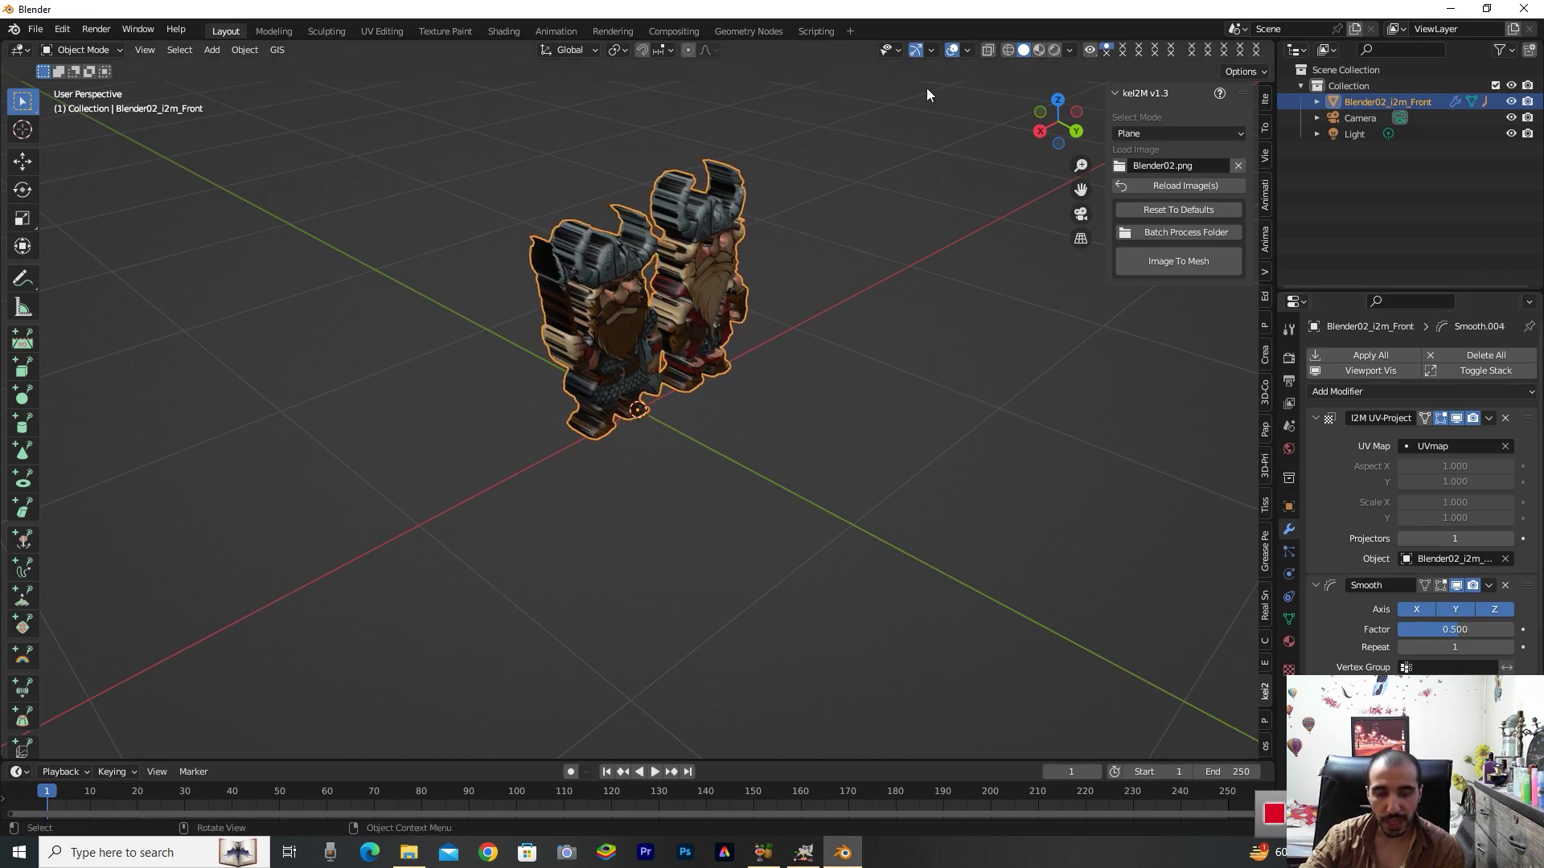
Apply rotation and scale transforms to the Viking mesh
key("ctrl")
key("ctrl+a")
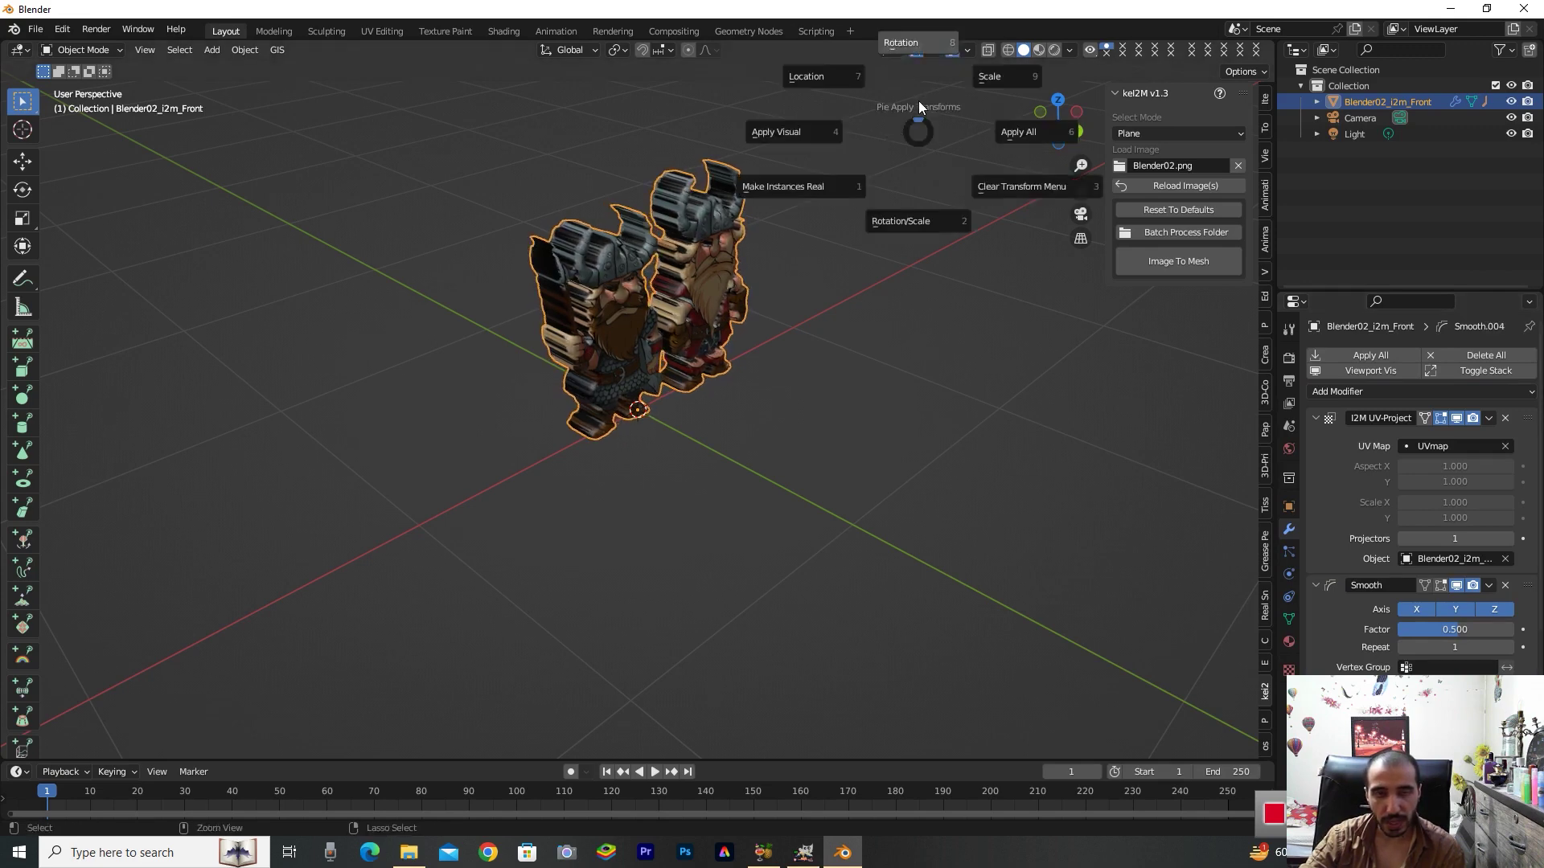
mouse_move(1464, 633)
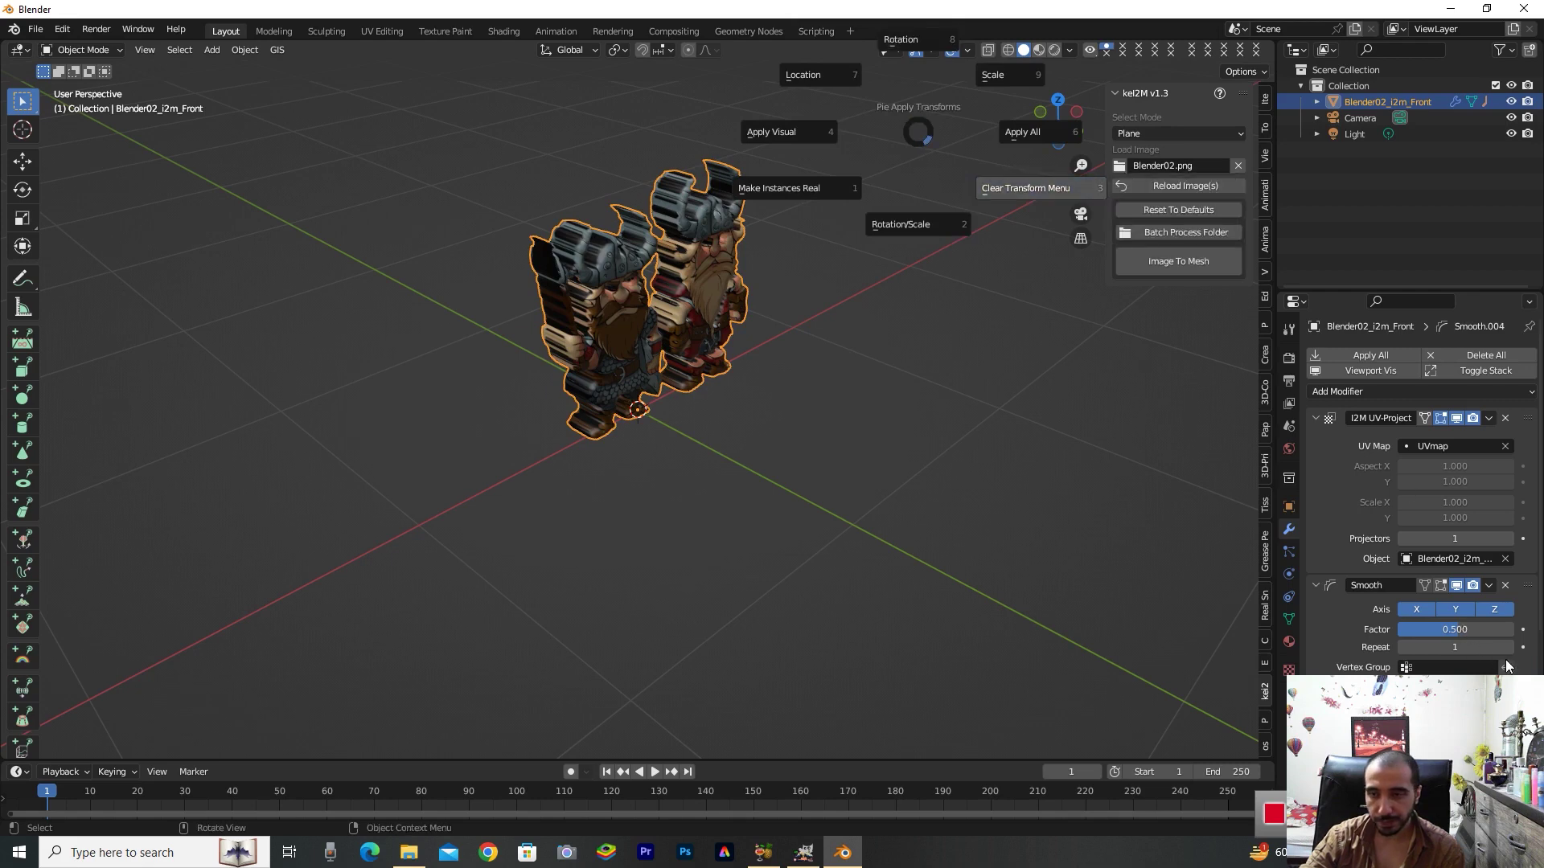
left_click(951, 445)
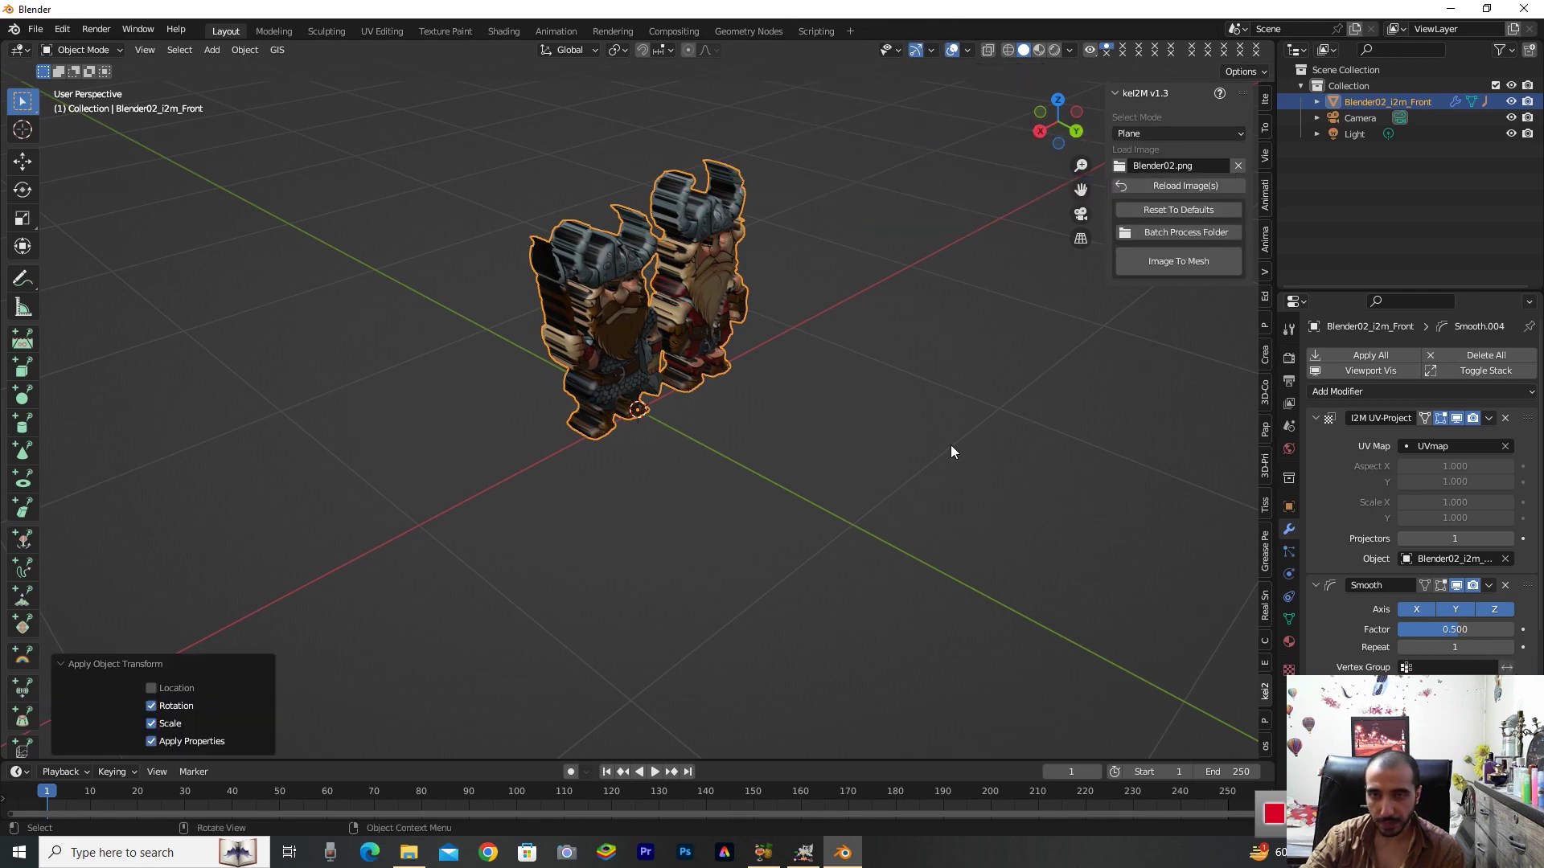
Apply the first Smooth modifier, keeping the I2M UV-Project modifier in the stack
left_click(1531, 671)
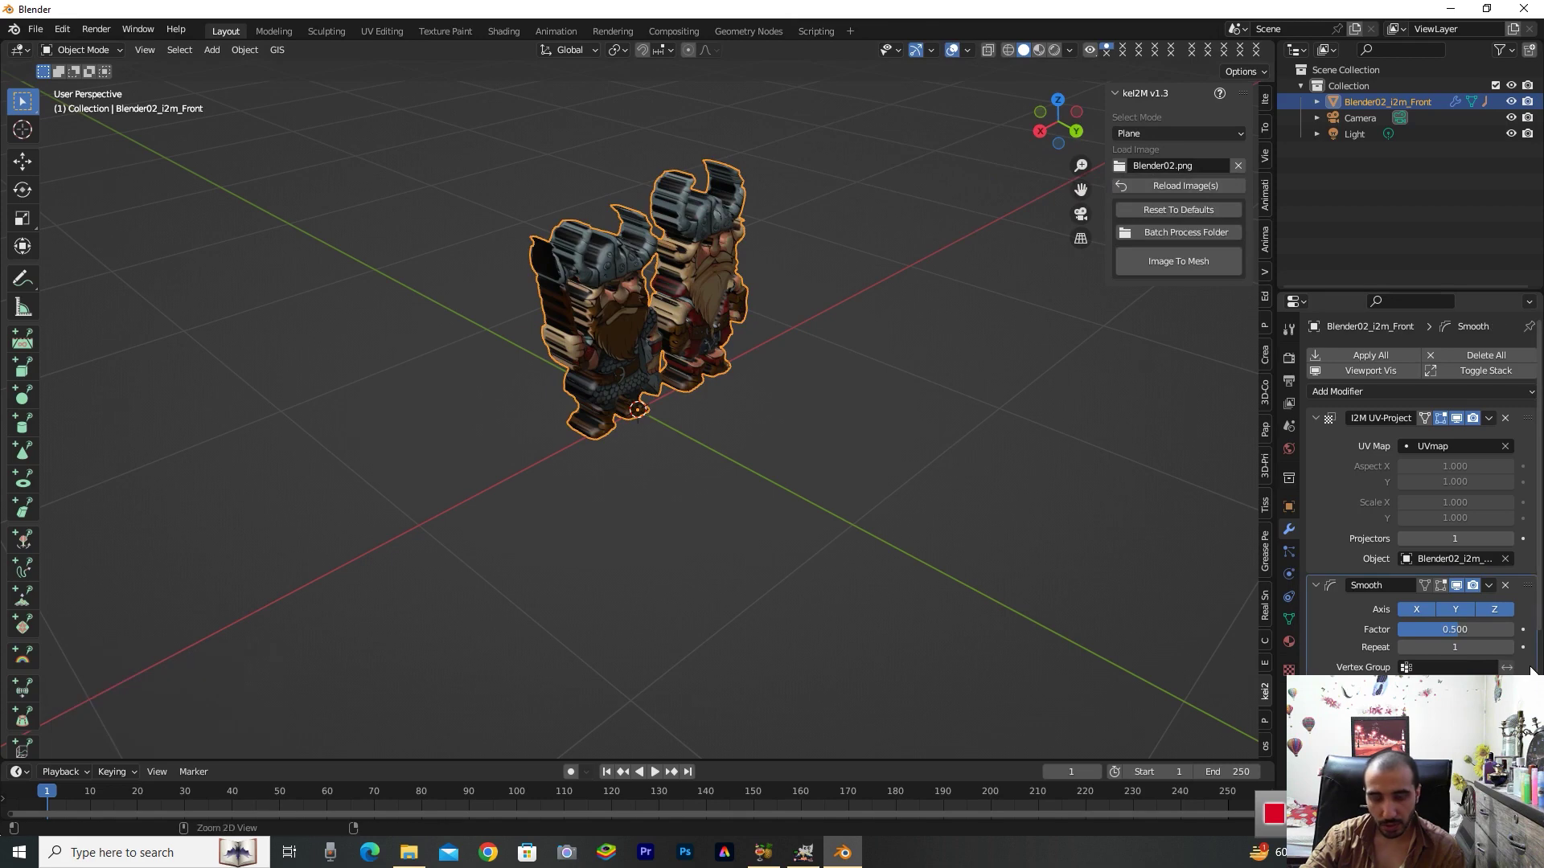
key("ctrl+a")
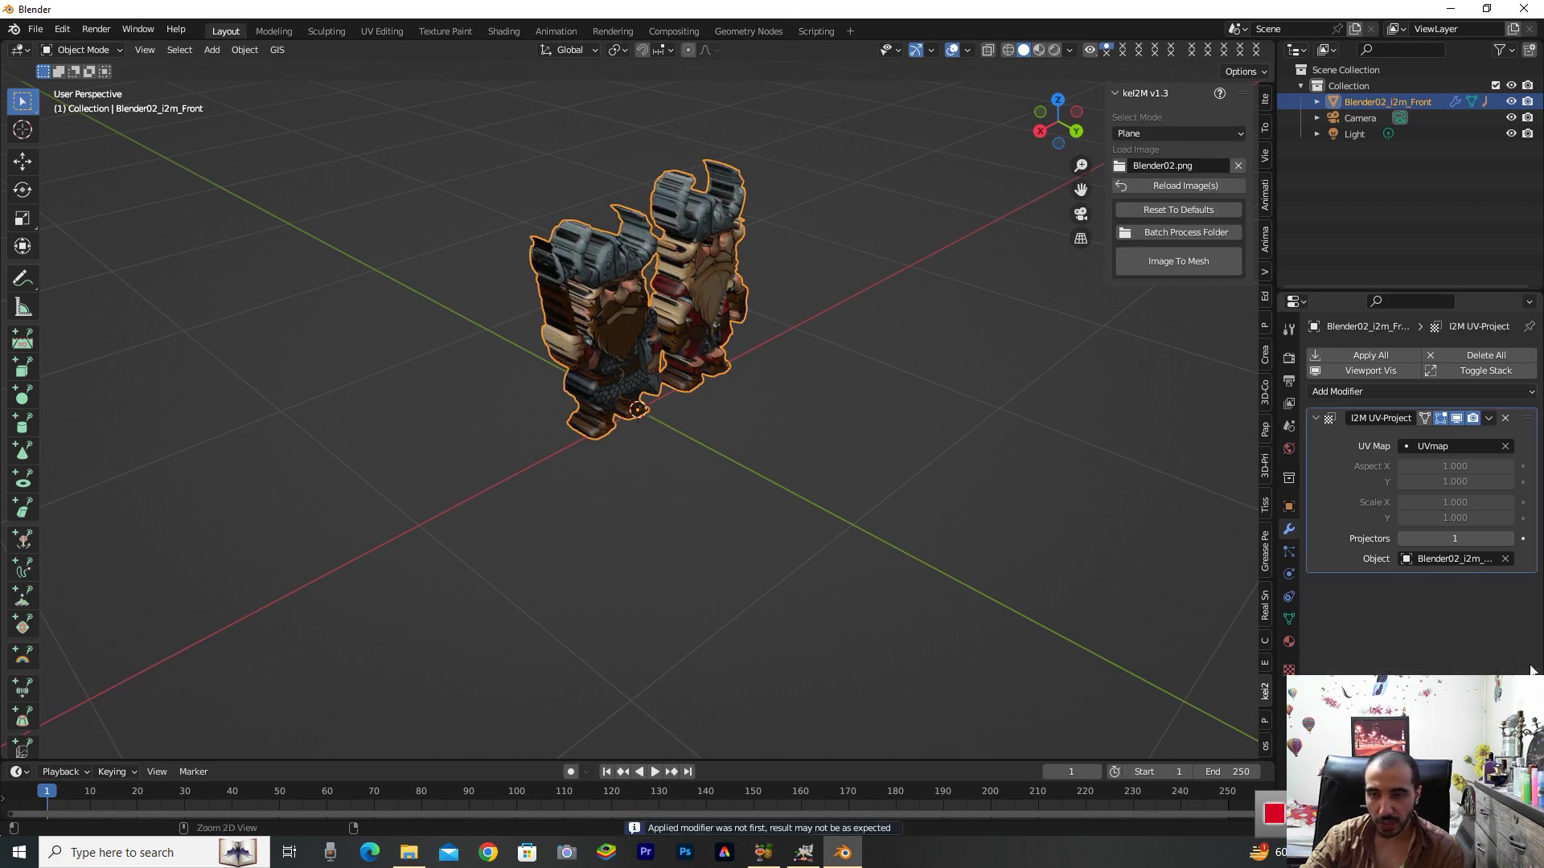
left_click_drag(1050, 123, 991, 121)
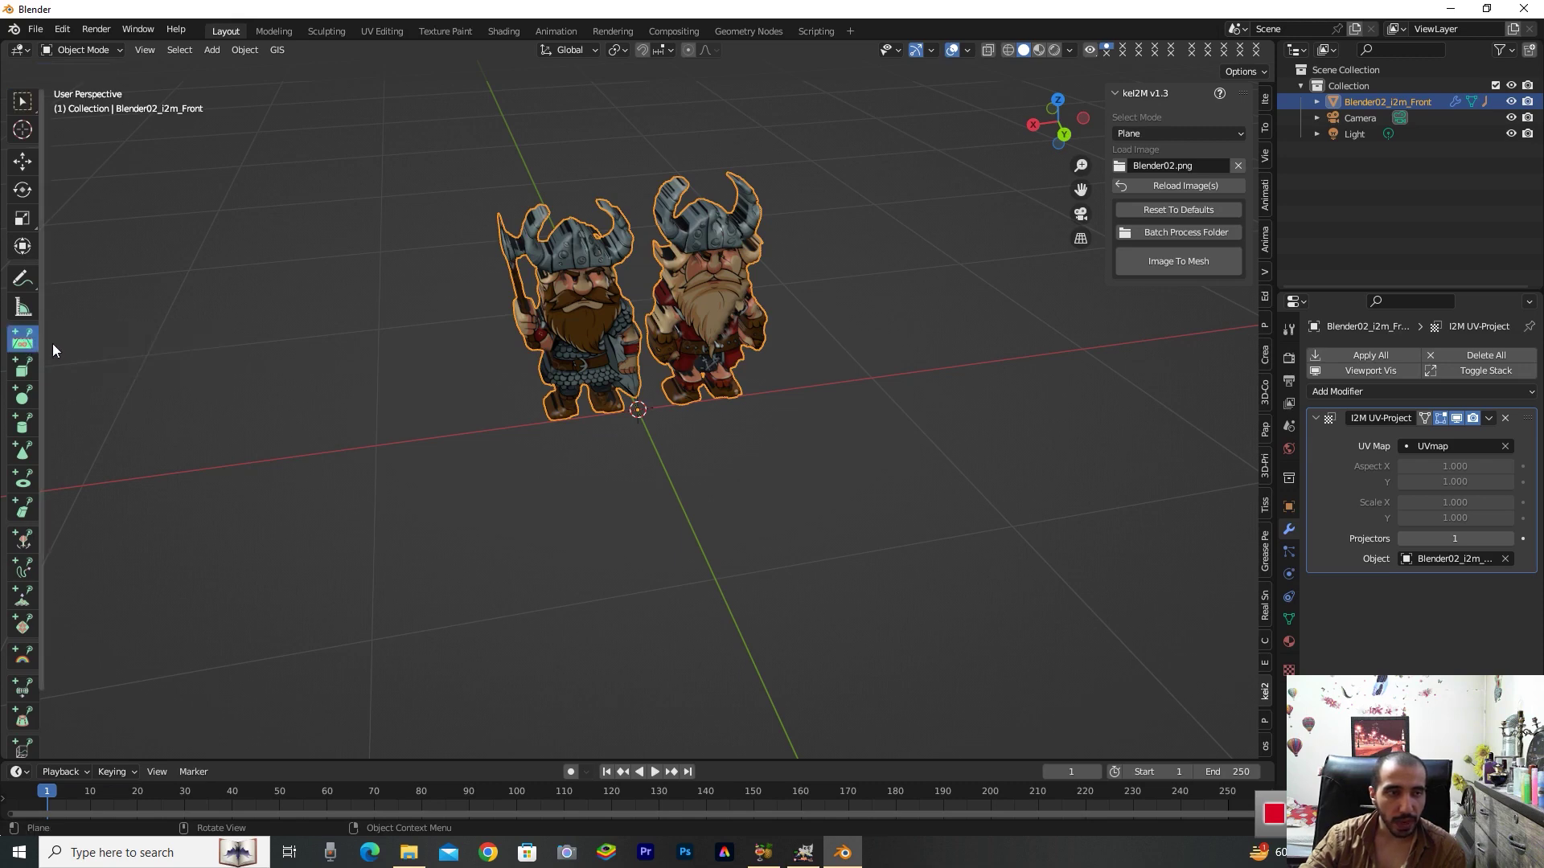
Place a PovInfinitePlane beneath the Vikings using the Add POV plane tool
left_click(24, 344)
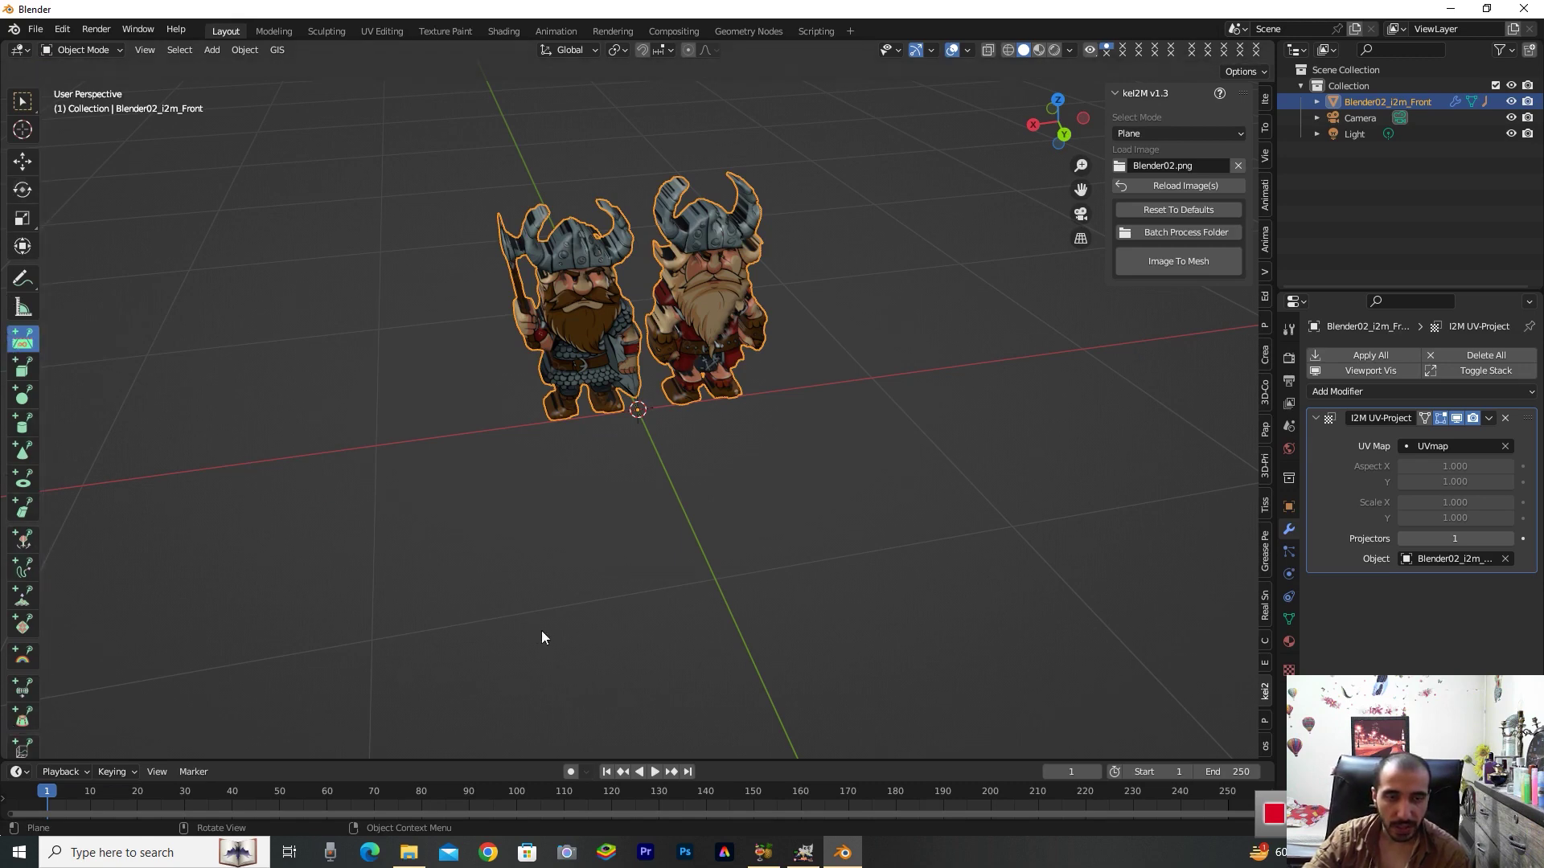
left_click(611, 508)
mouse_move(1051, 152)
left_mouse_down()
mouse_move(1053, 193)
mouse_move(1053, 158)
left_mouse_up()
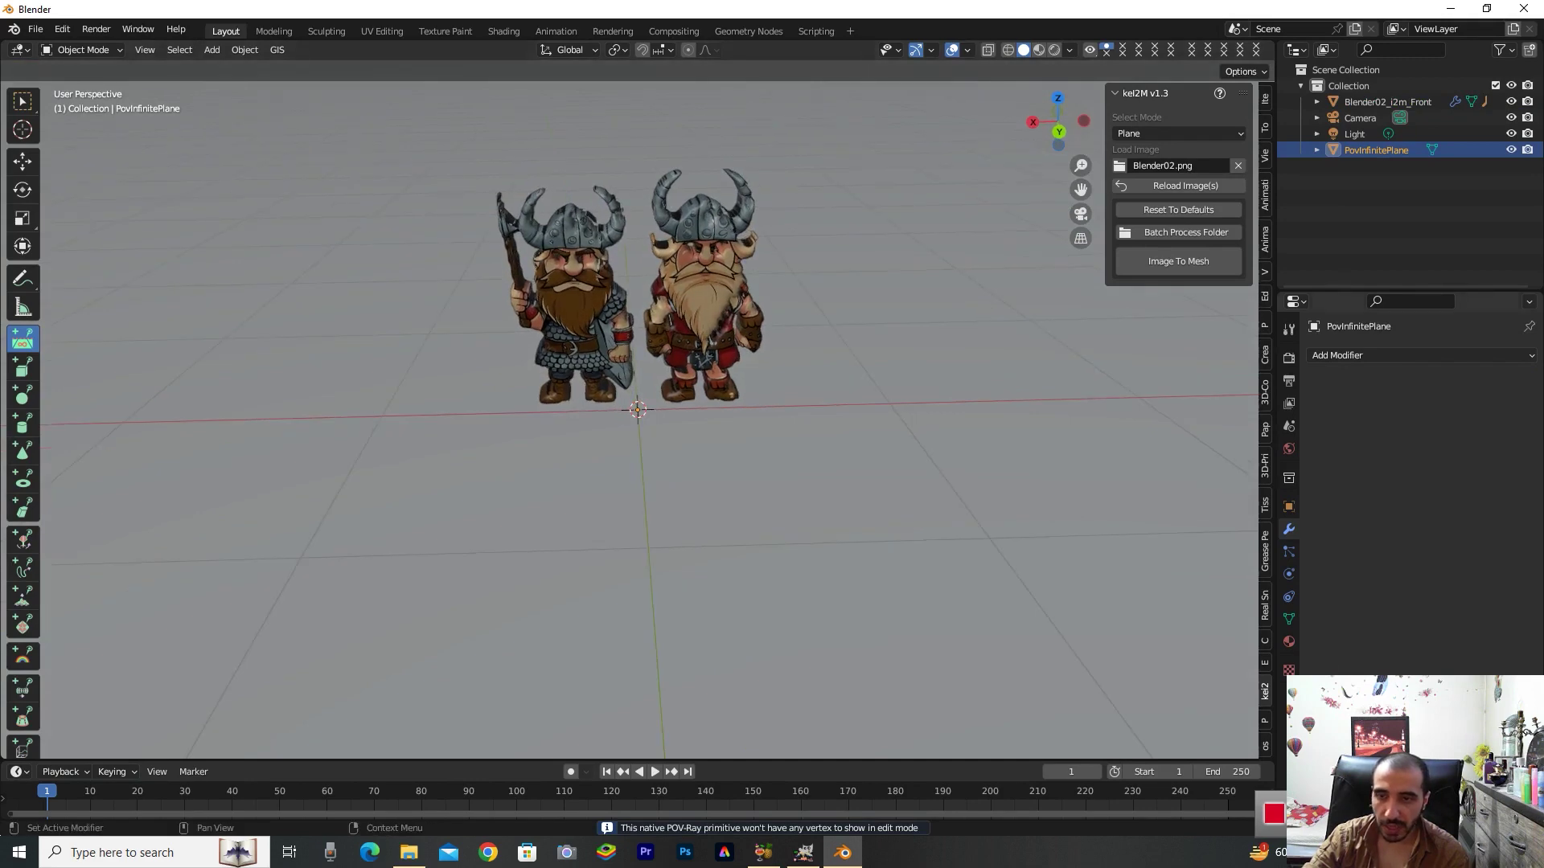
Give the plane a new light blue Material.001 and switch the viewport to Rendered shading
left_click(1289, 641)
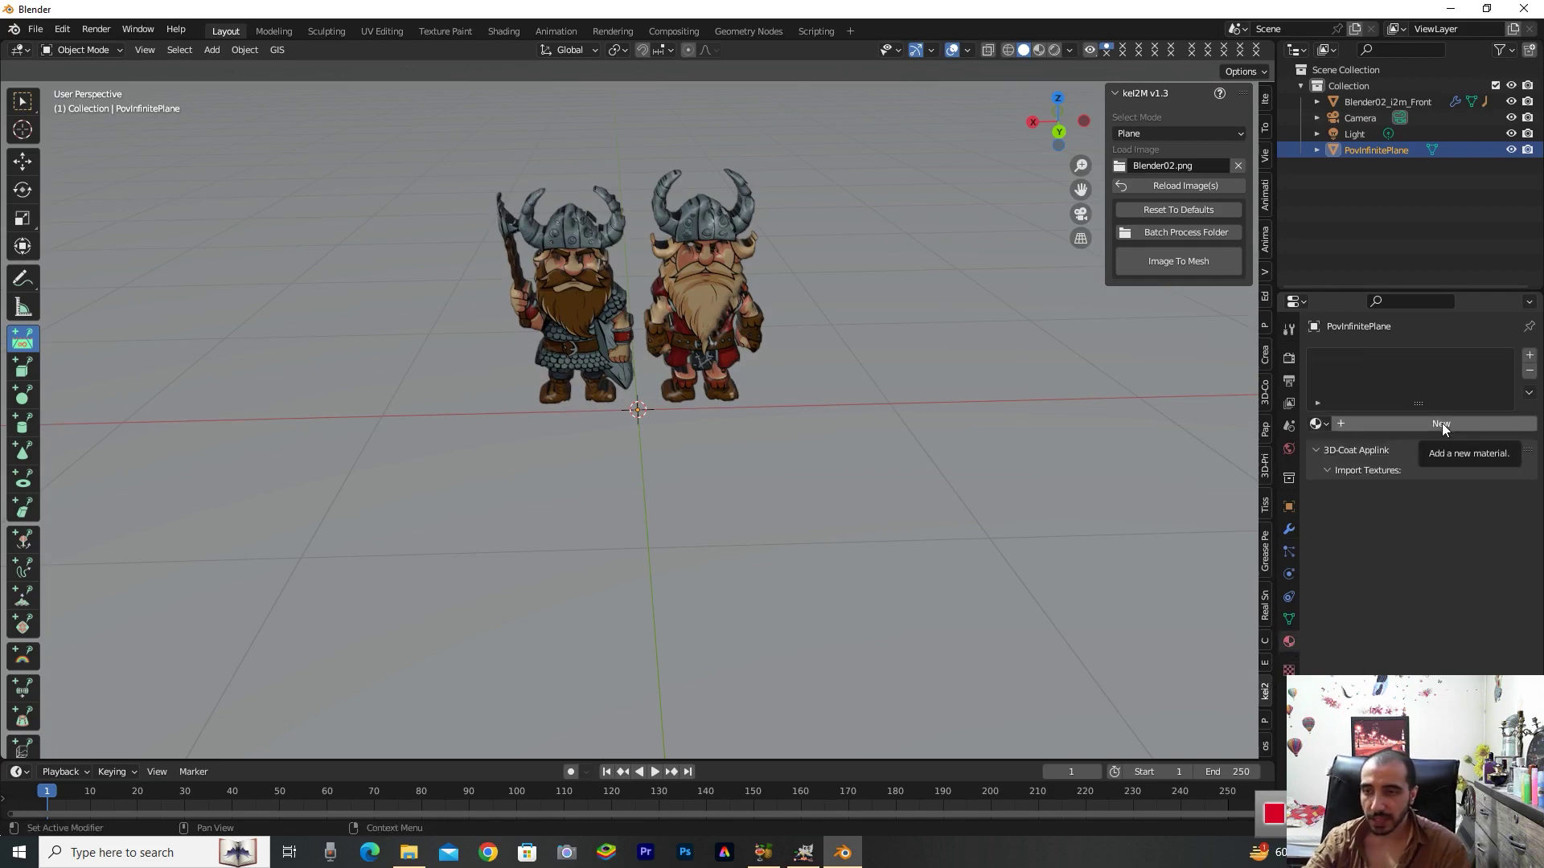
left_click(1441, 423)
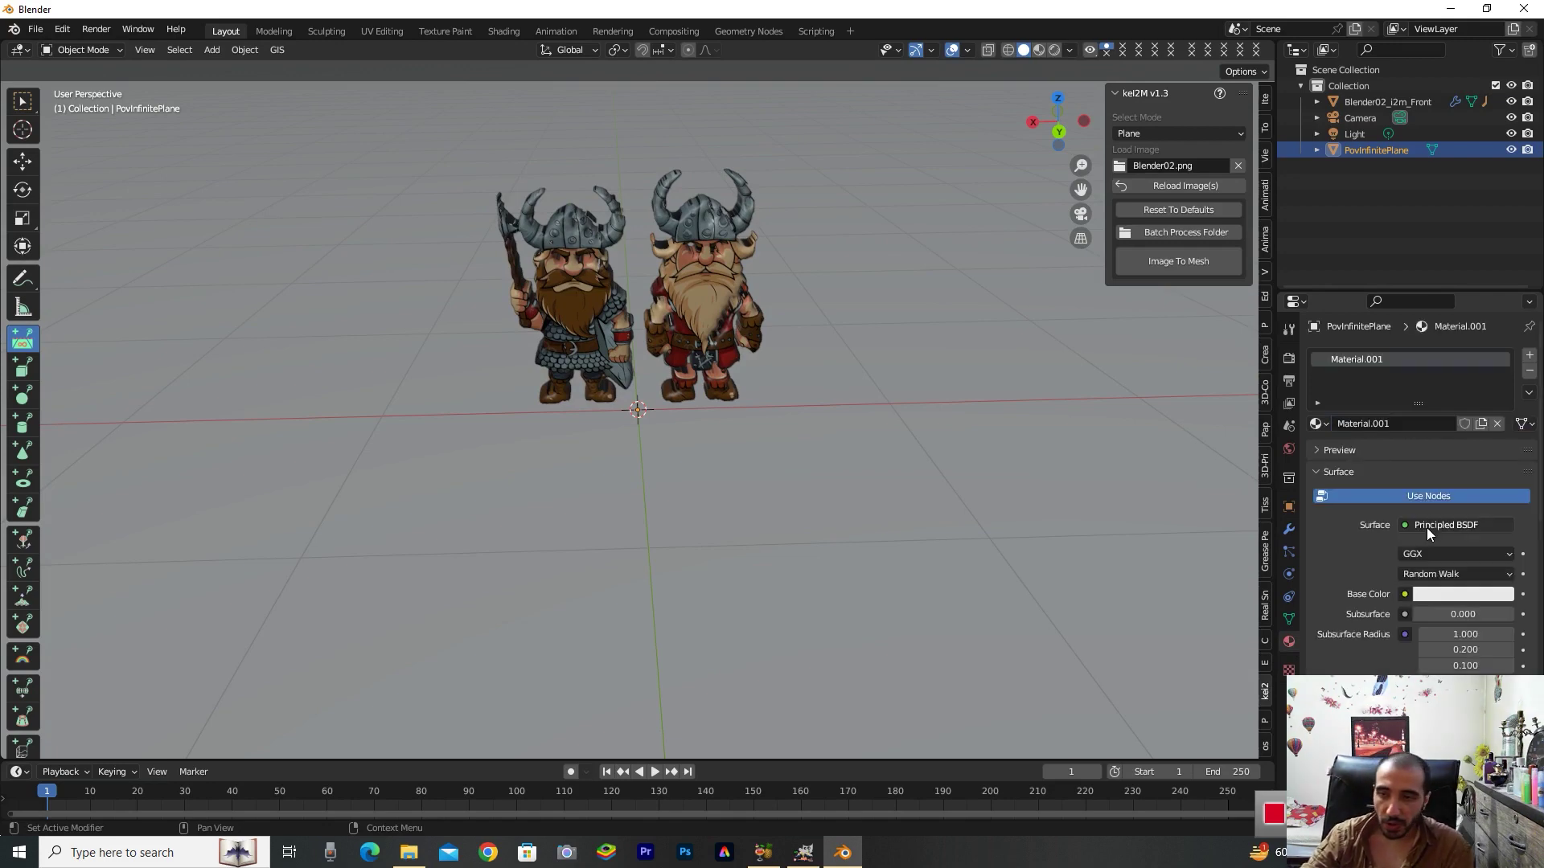
left_click(1436, 594)
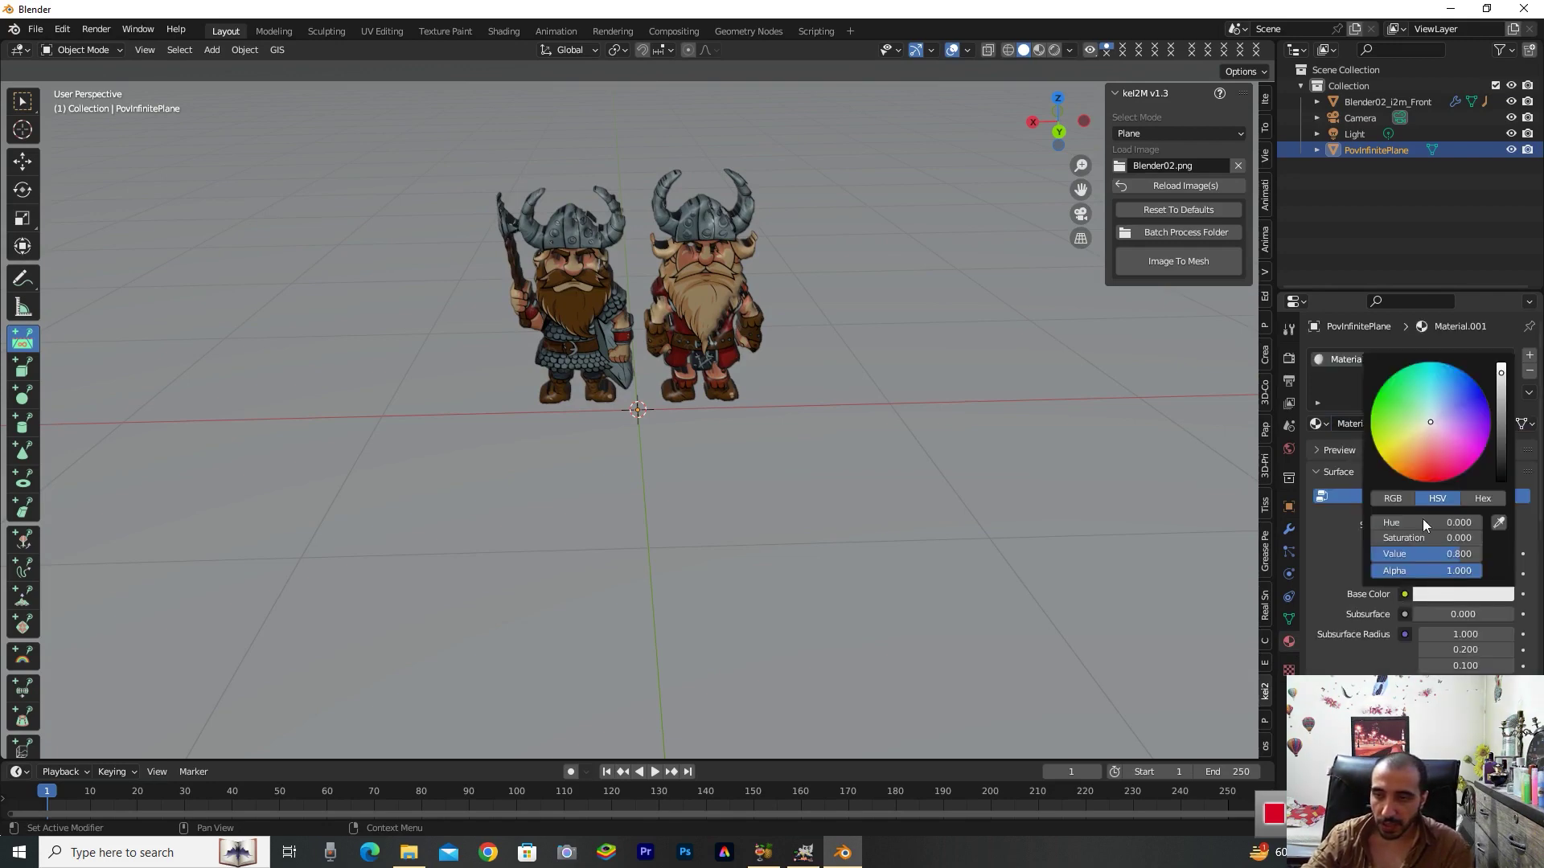
left_click_drag(1422, 537, 1447, 537)
mouse_move(1424, 442)
left_mouse_down()
mouse_move(1459, 408)
mouse_move(1447, 419)
left_mouse_up()
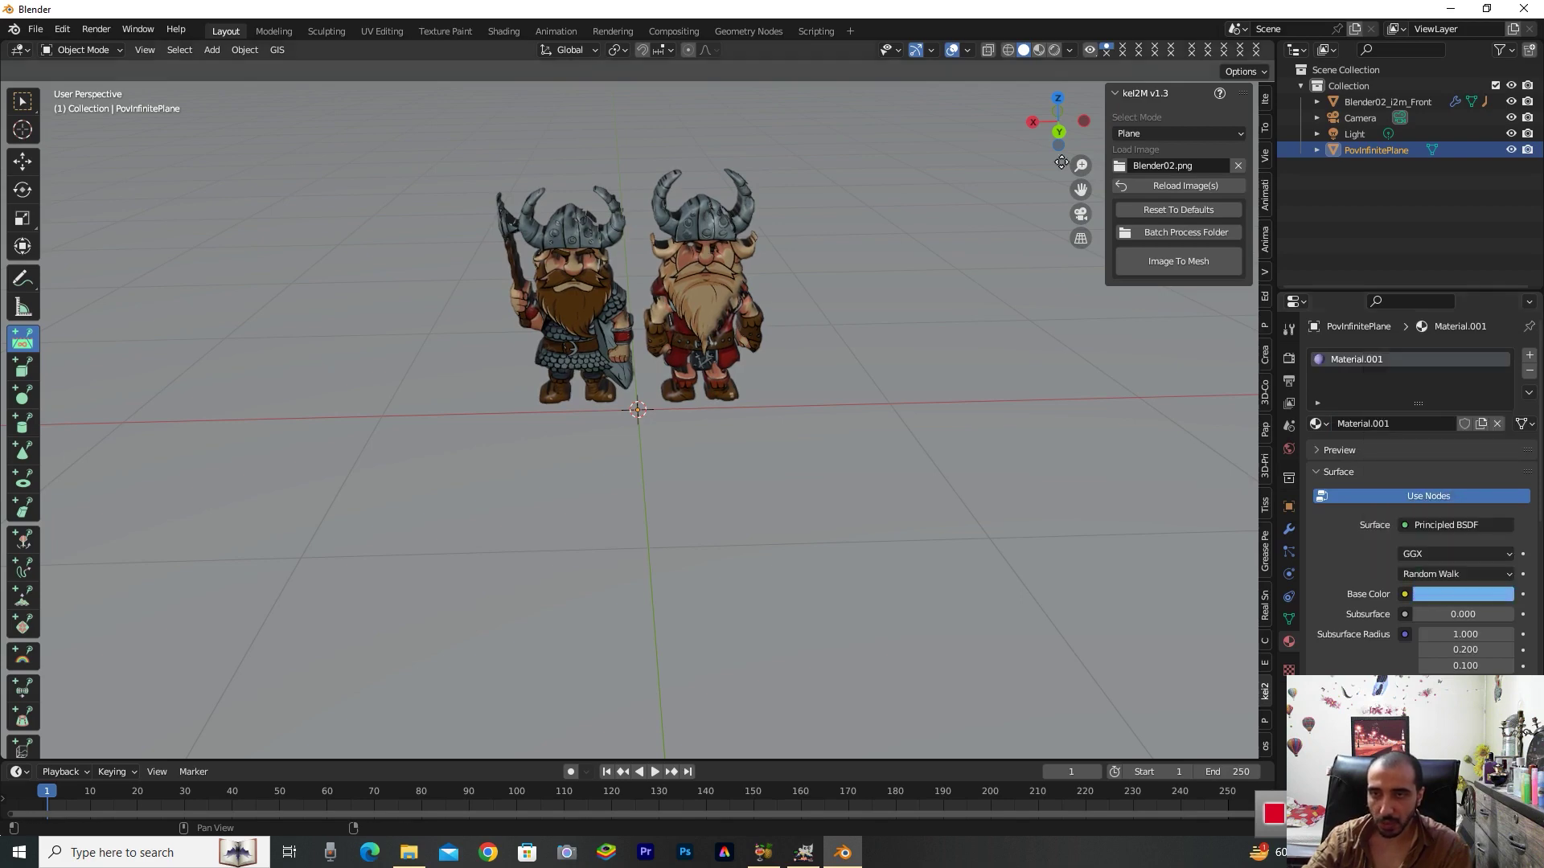
left_click(1053, 49)
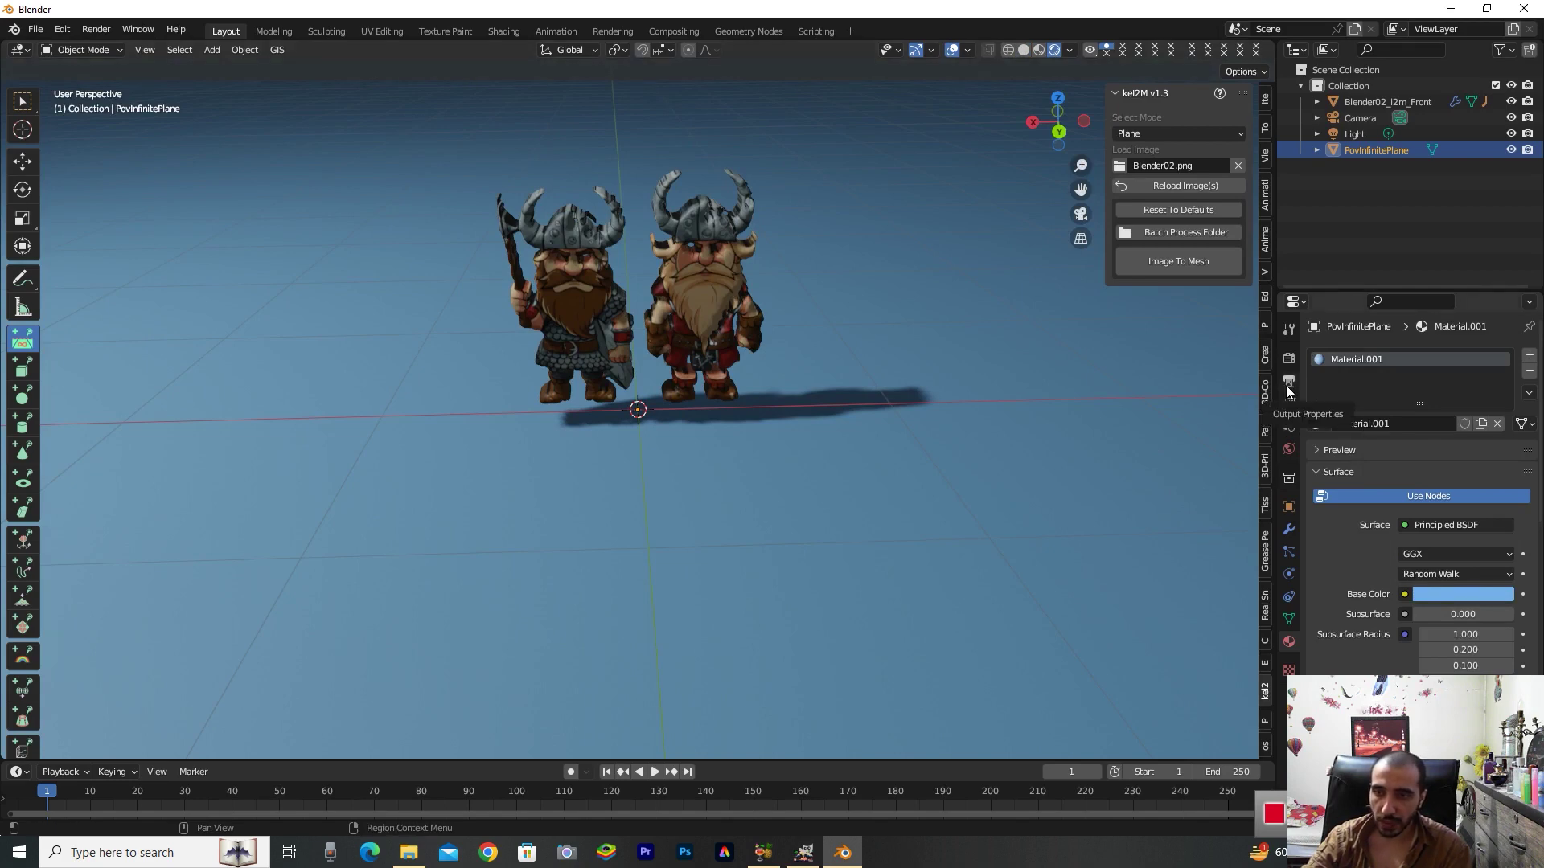
left_click(1290, 361)
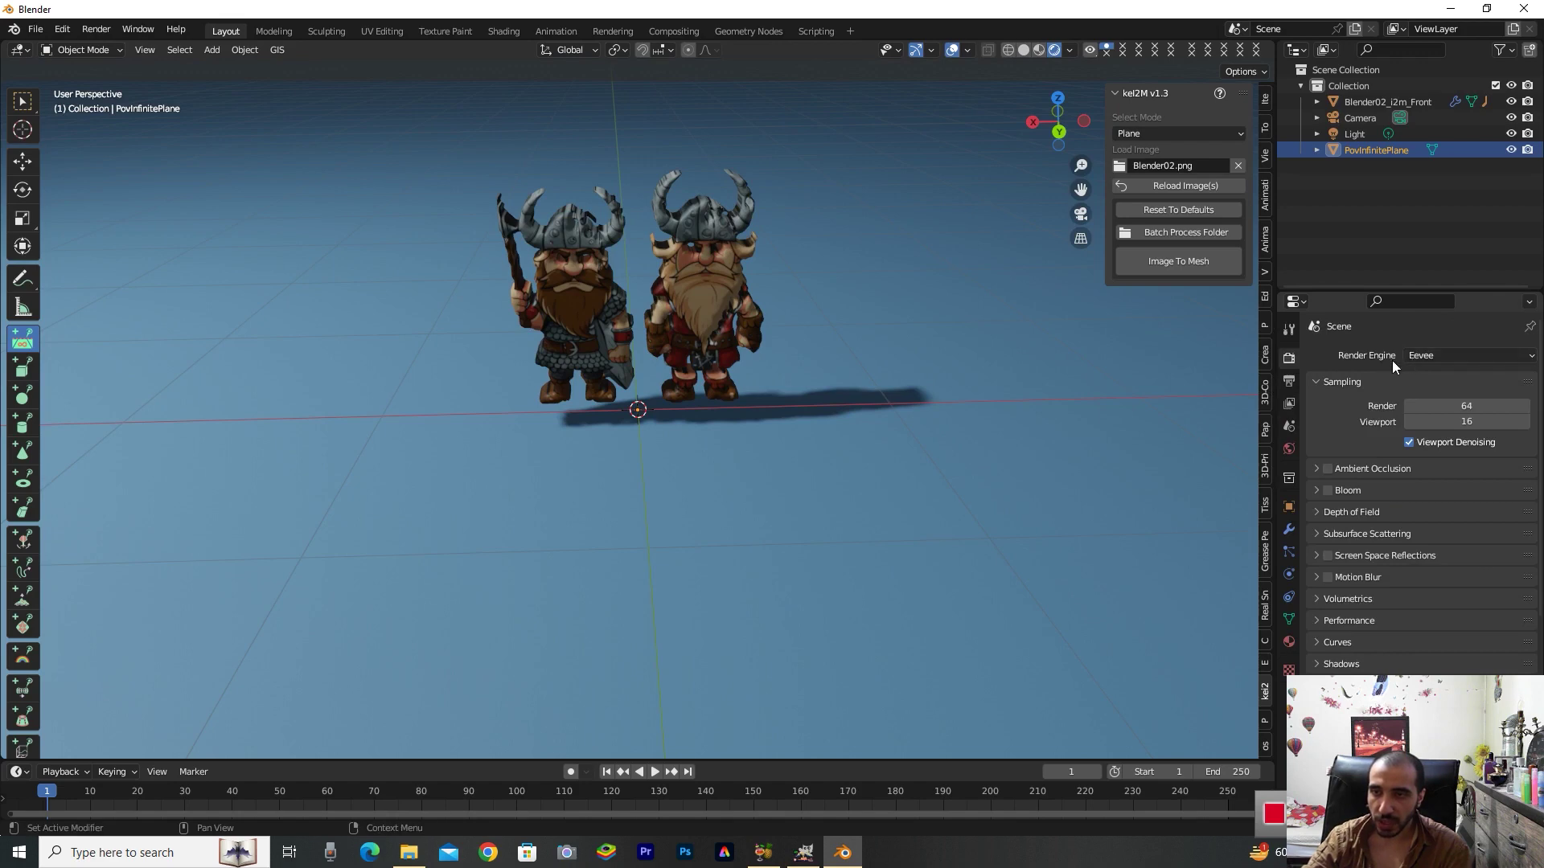
Set the render engine to Cycles with GPU Compute as the device
left_click(1433, 356)
left_click(1431, 410)
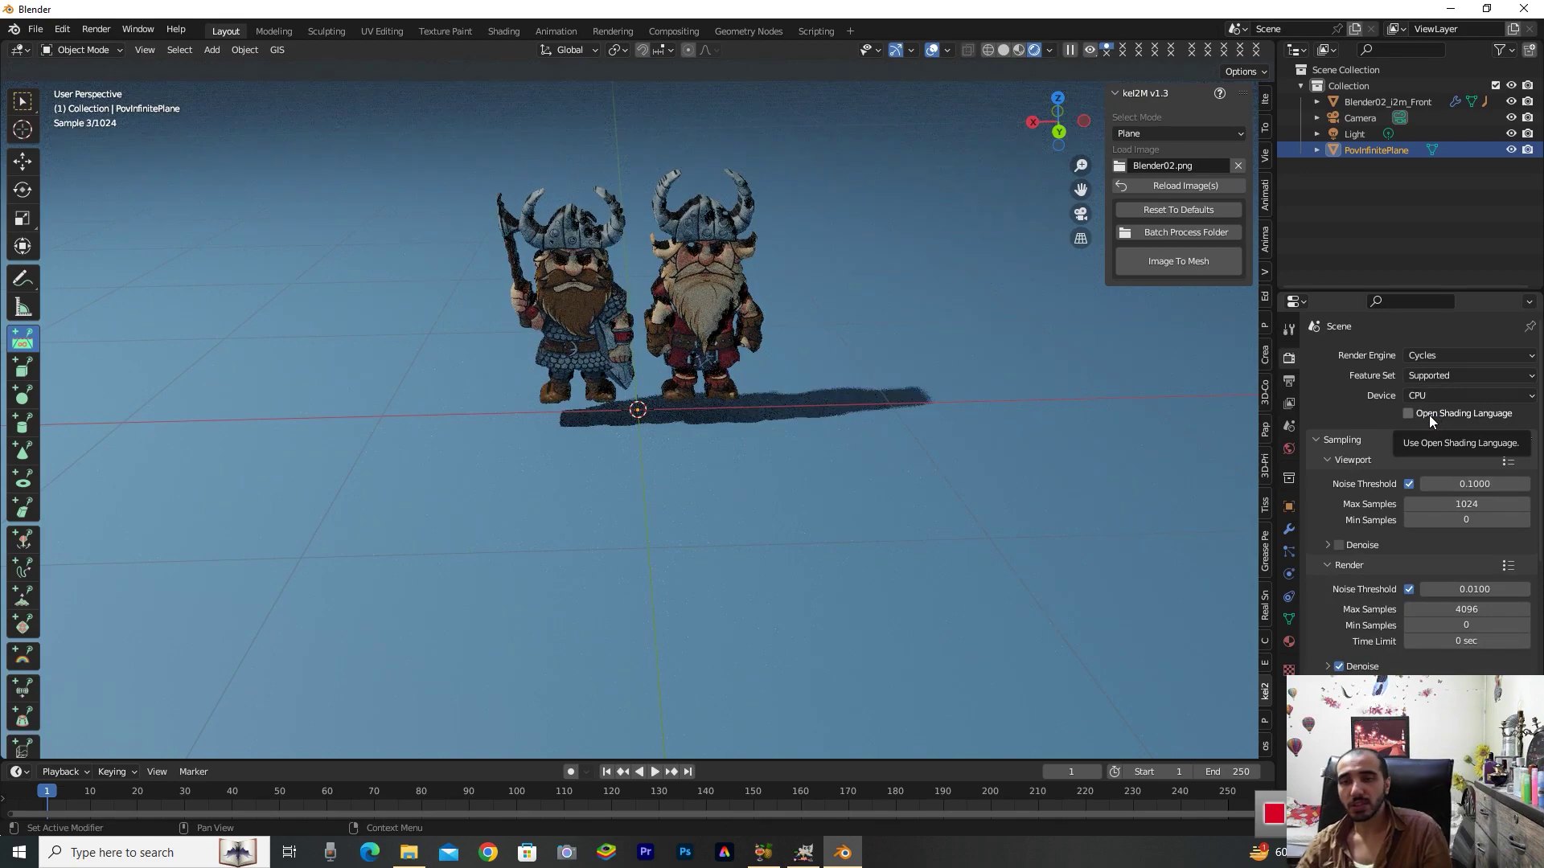
left_click(1485, 395)
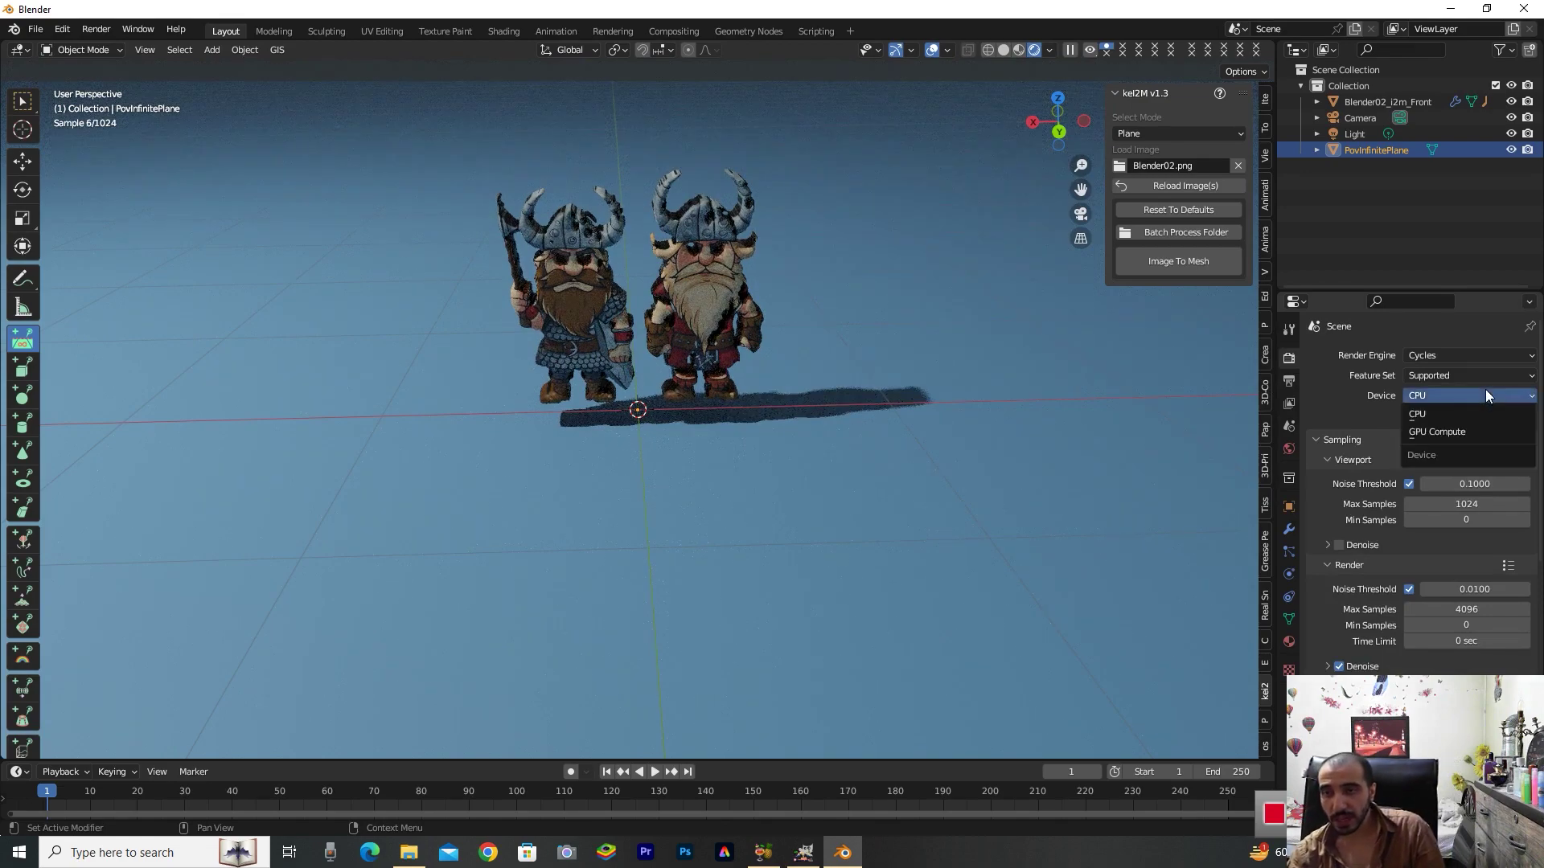
left_click(1473, 433)
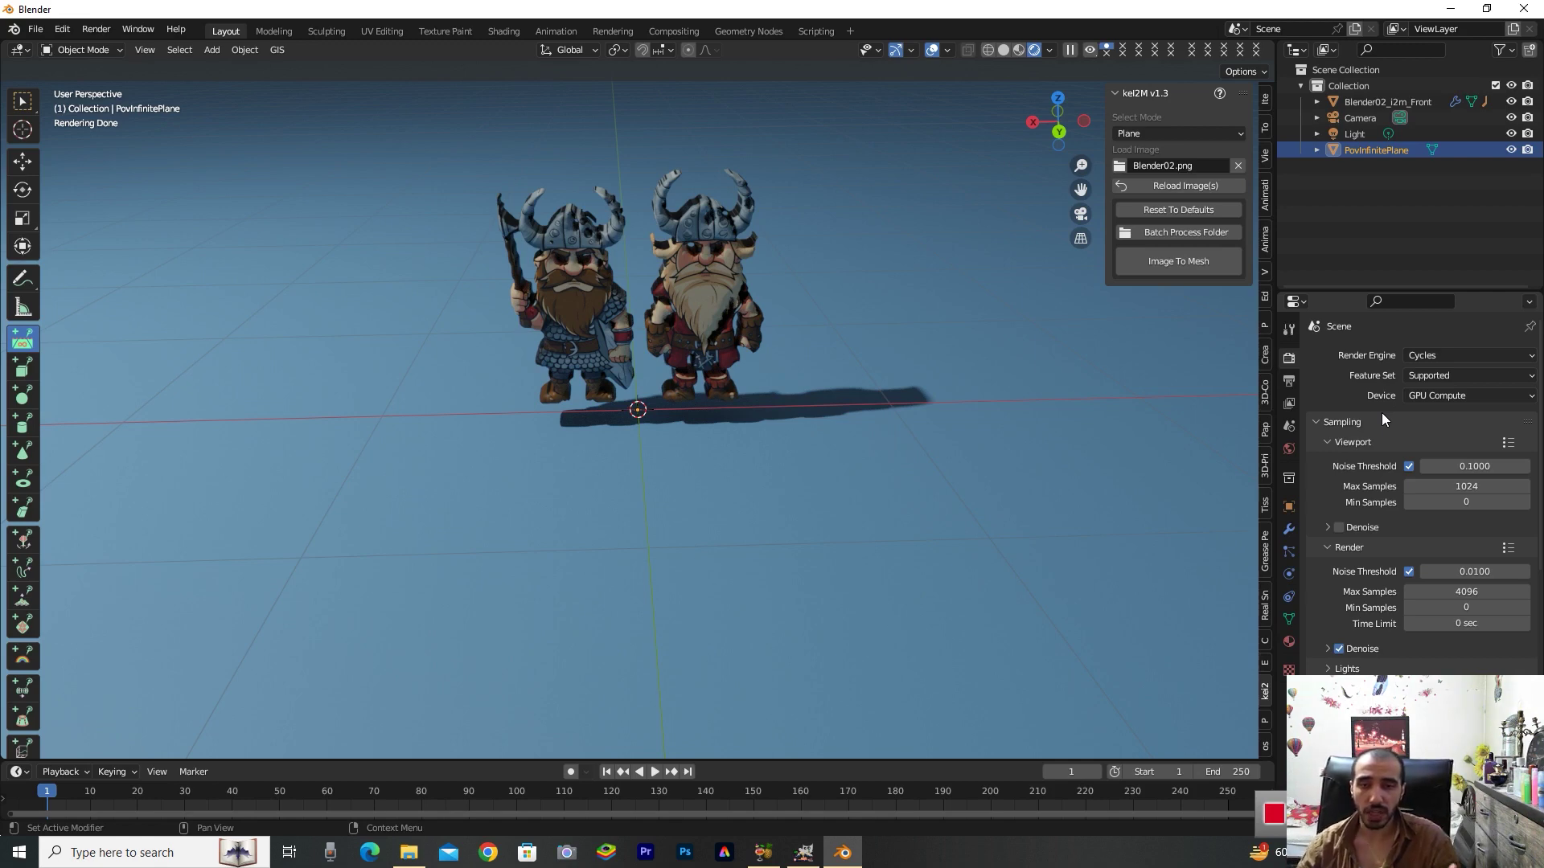
Lower the world Background Strength from 1.000 to 0.000
left_click(1292, 451)
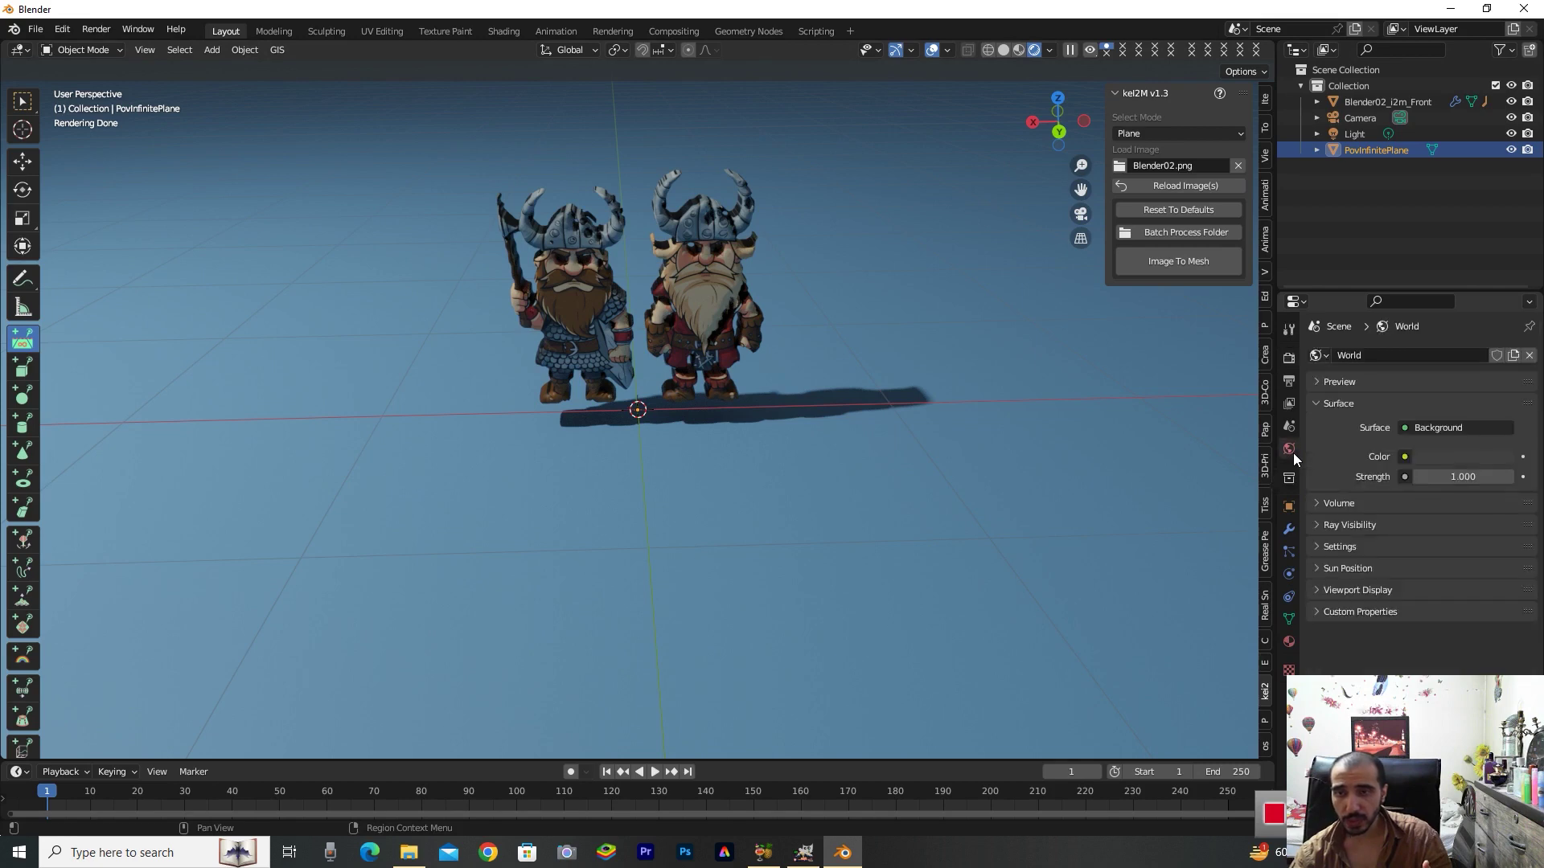
left_click_drag(1468, 485, 1415, 484)
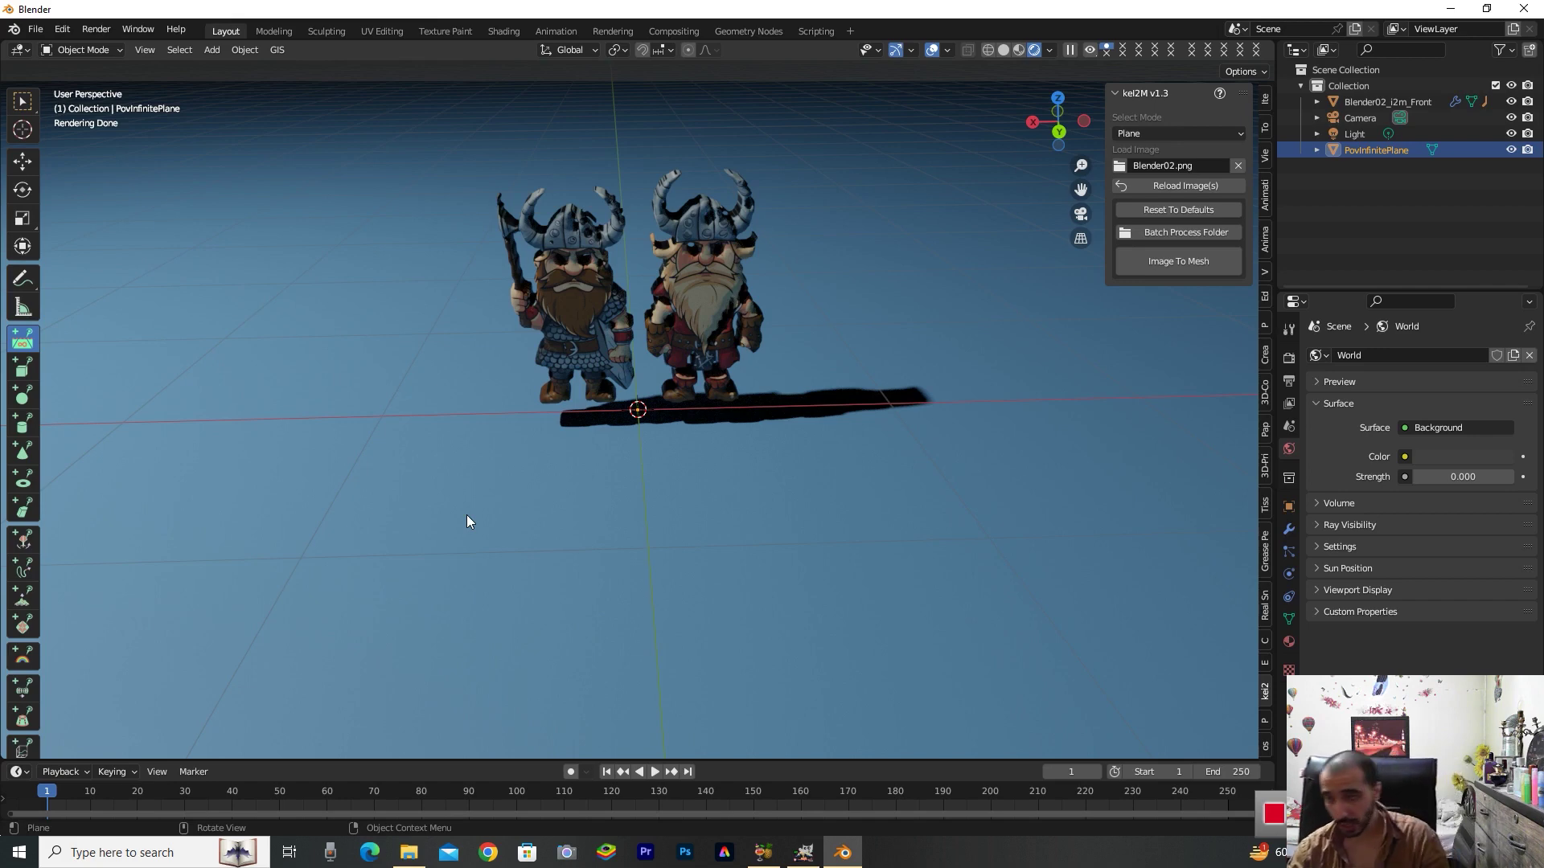
scroll(870, 481, "down", 4)
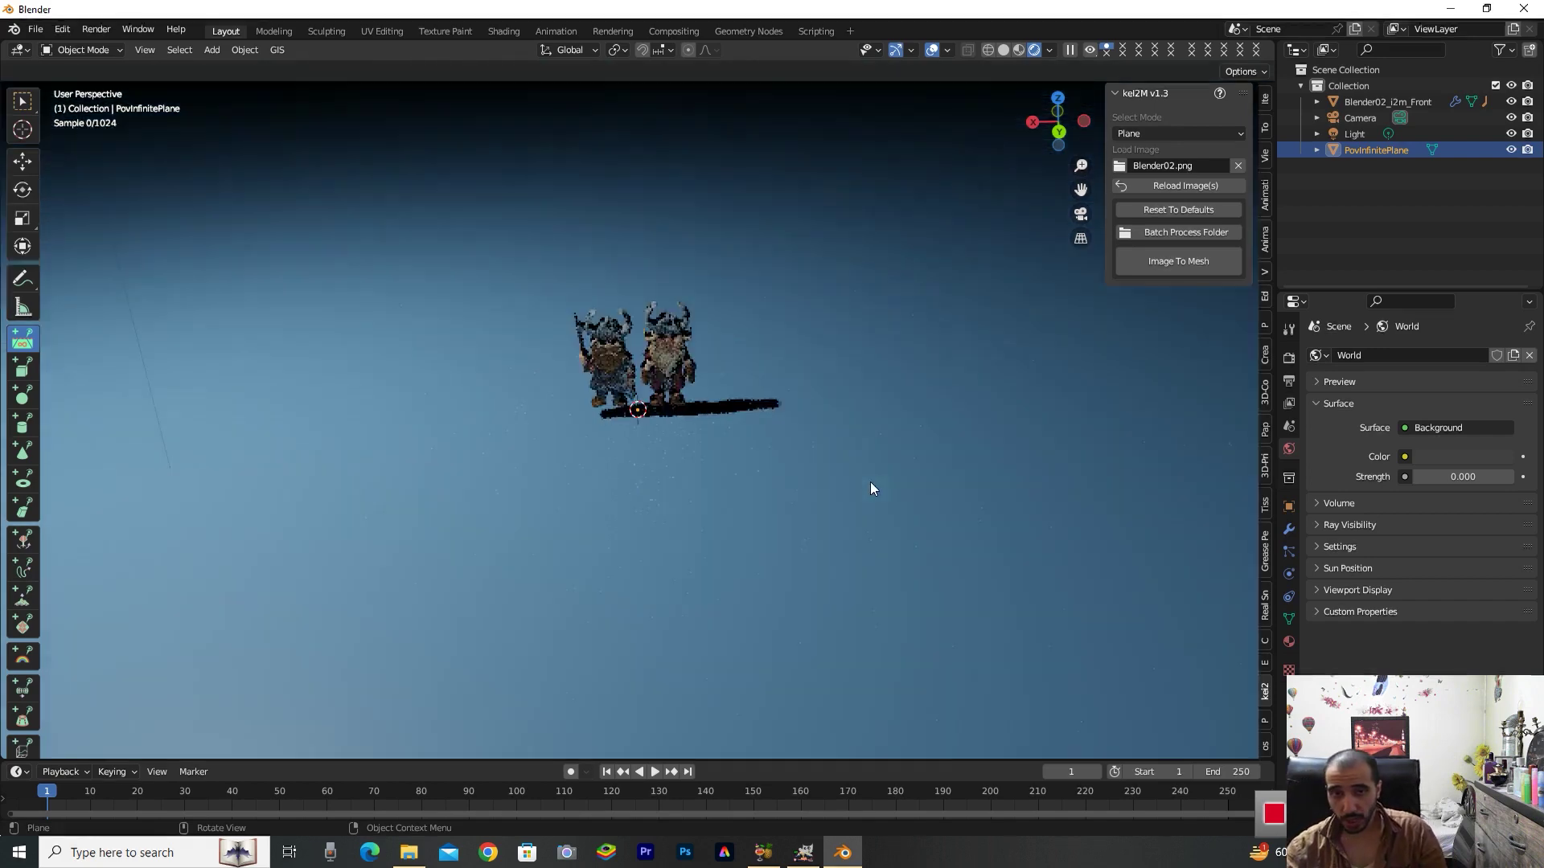
left_click_drag(1058, 120, 1053, 142)
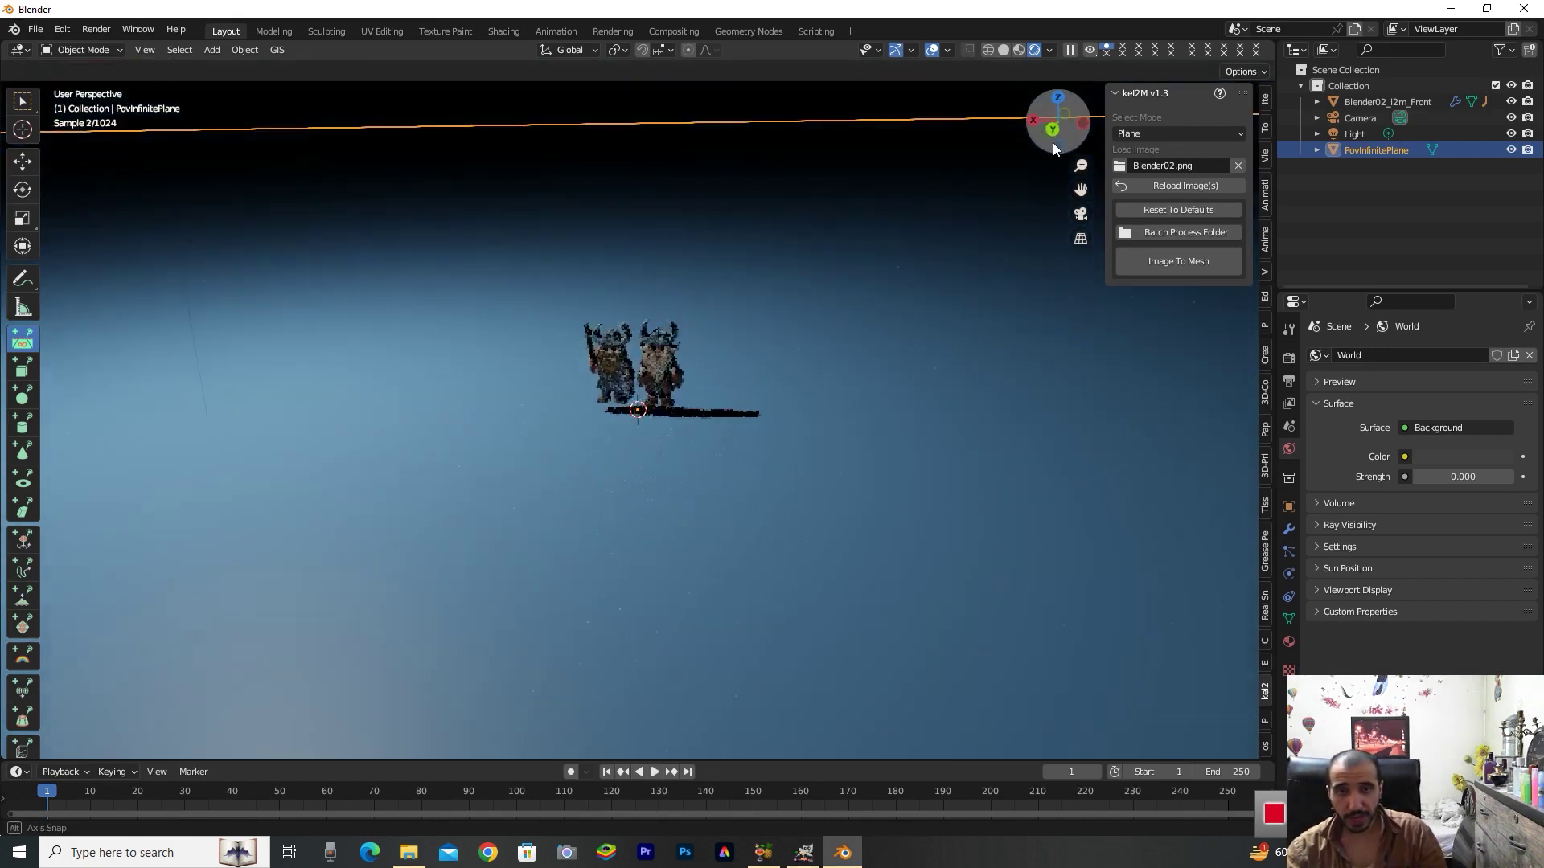
Scale the Blender02_i2m_Front Viking mesh up uniformly by 3.149
key("shift+r")
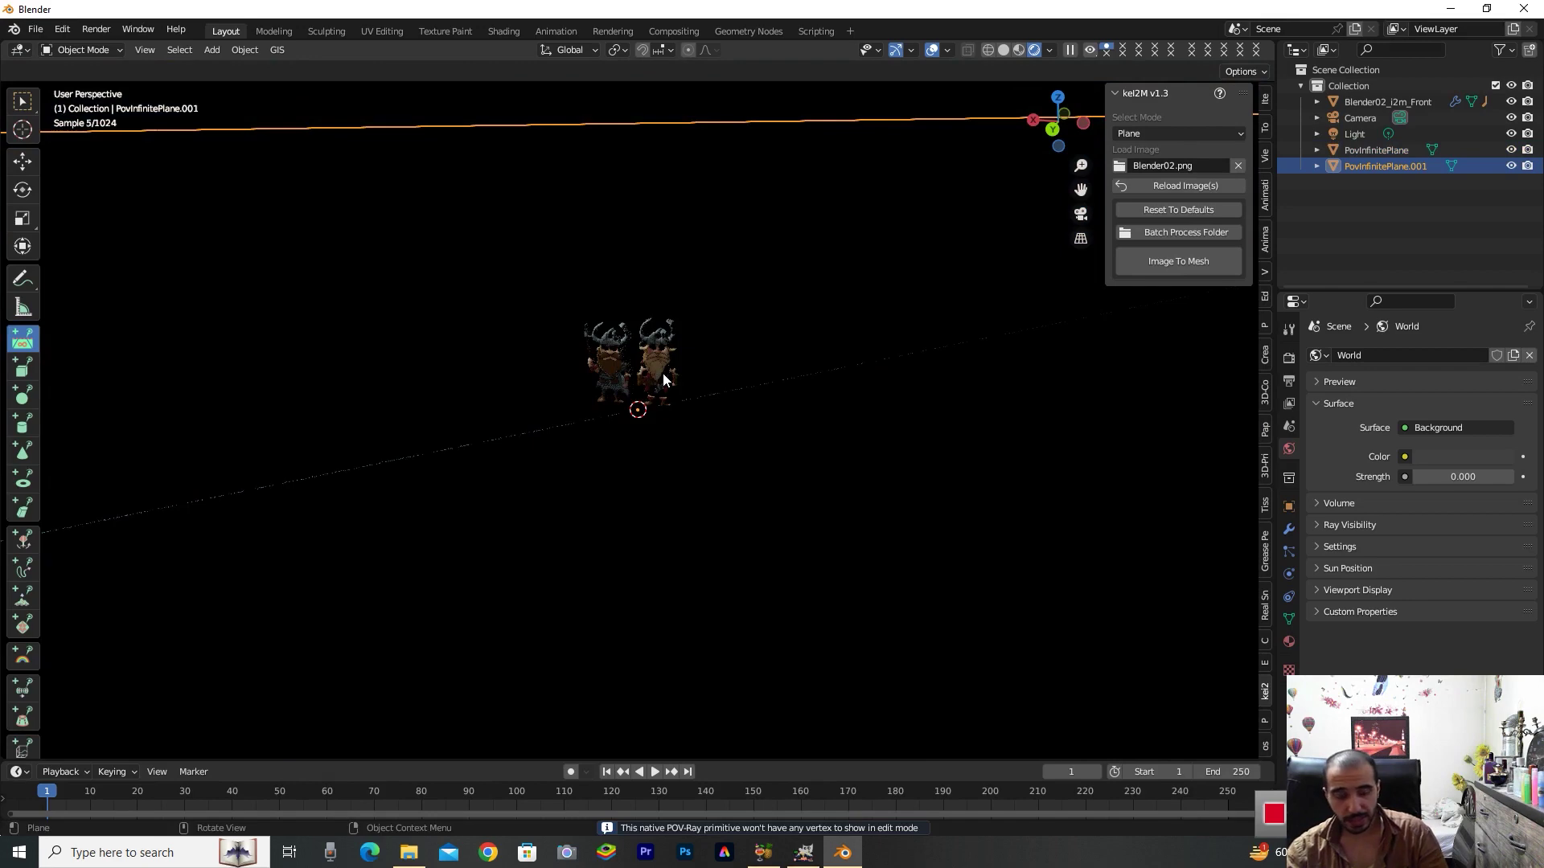
key("ctrl+z")
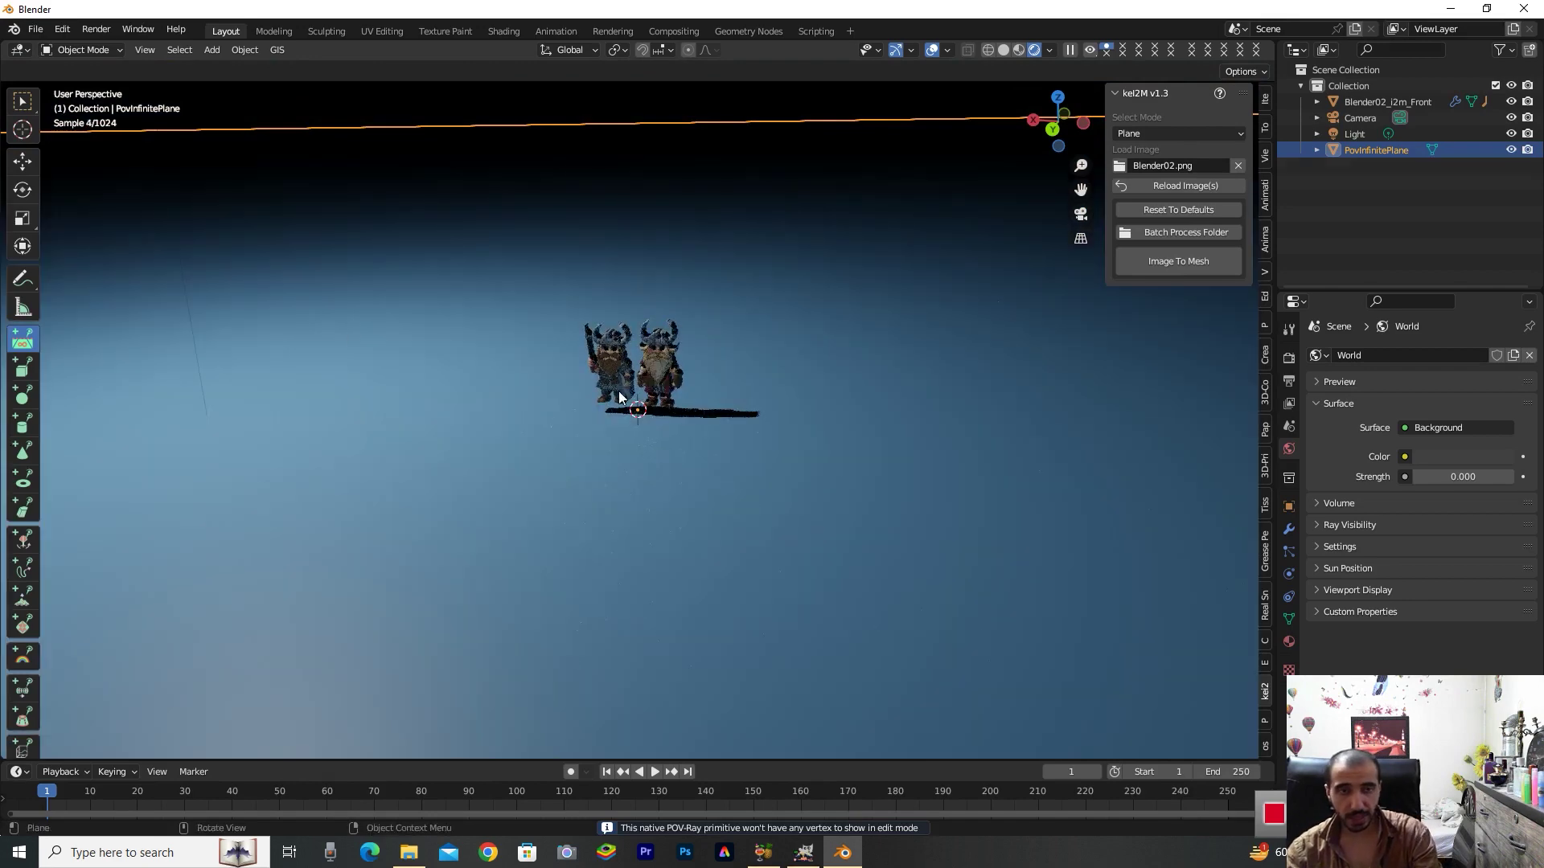
left_click(25, 170)
left_click(653, 357)
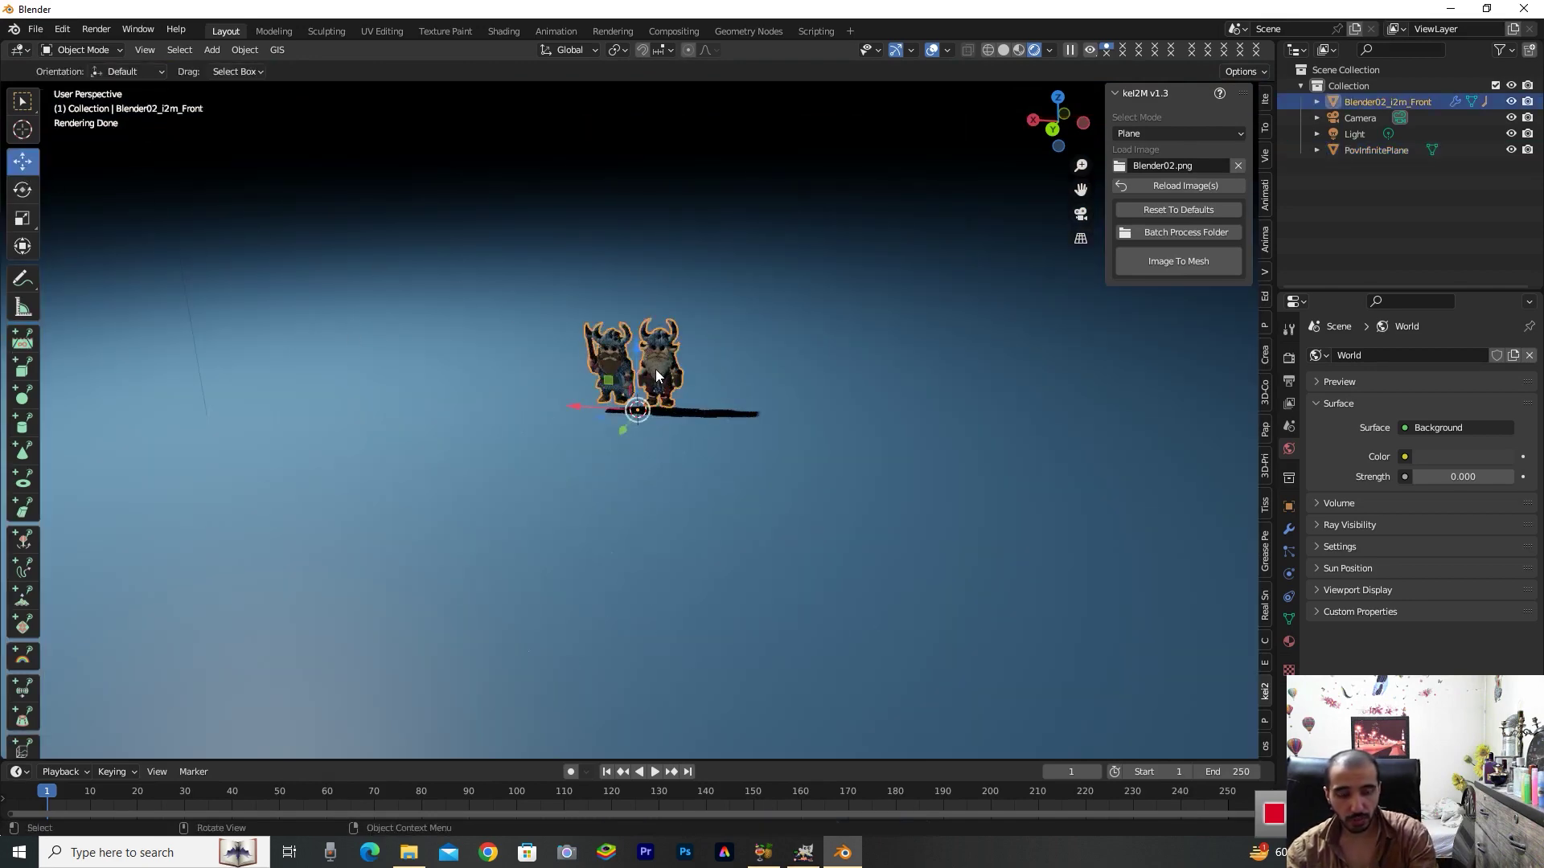
key("s")
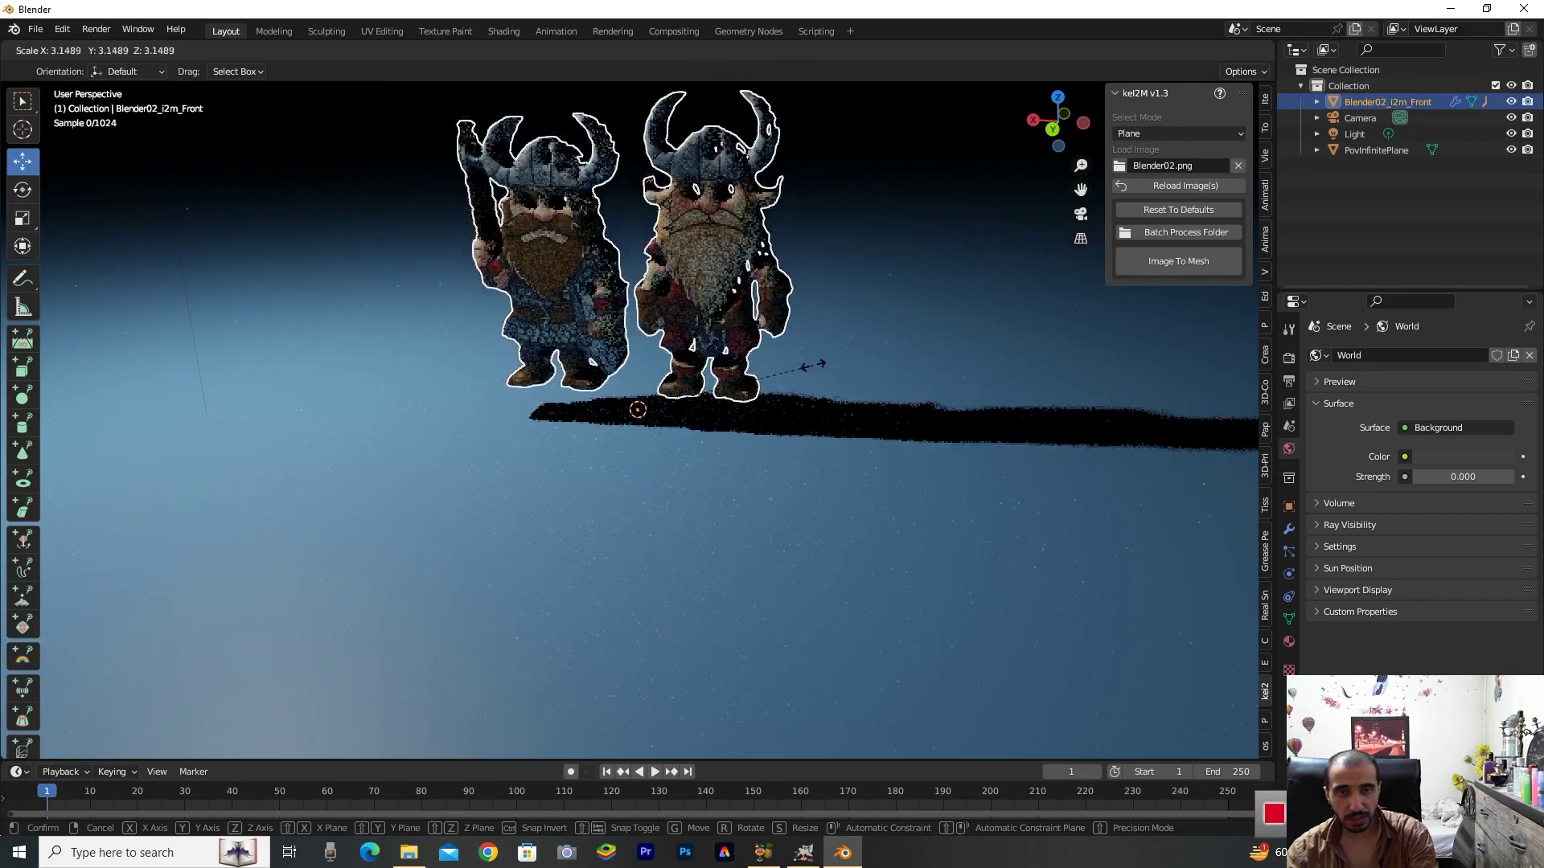
left_click(813, 366)
Orbit to an edge-on view of the characters and select the PovInfinitePlane
mouse_move(1058, 126)
left_mouse_down()
mouse_move(1028, 114)
mouse_move(1038, 121)
left_mouse_up()
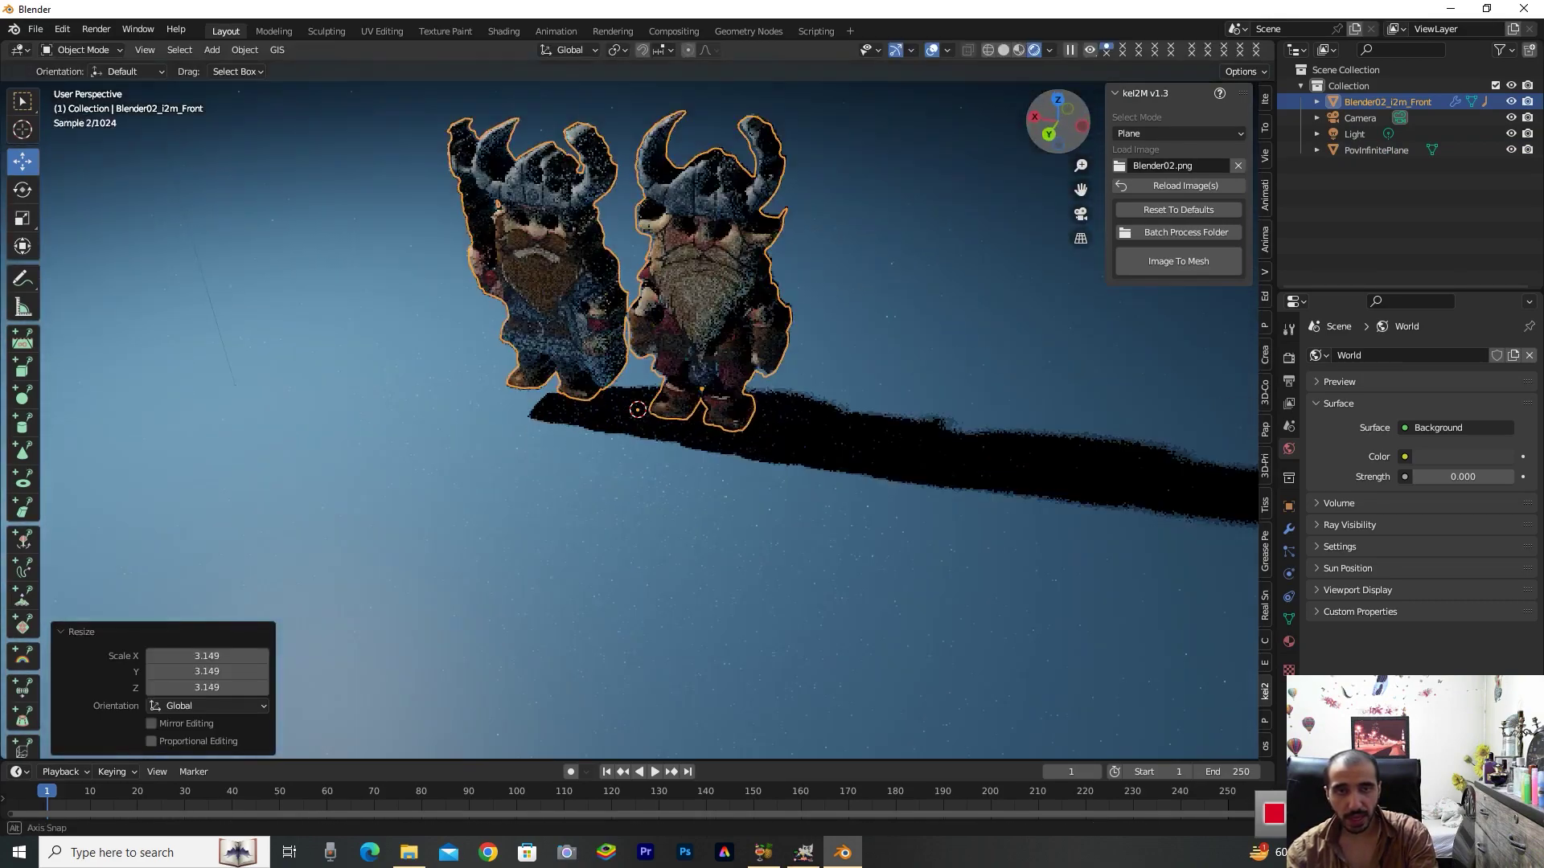
scroll(957, 249, "down", 5)
left_click_drag(1054, 122, 1042, 120)
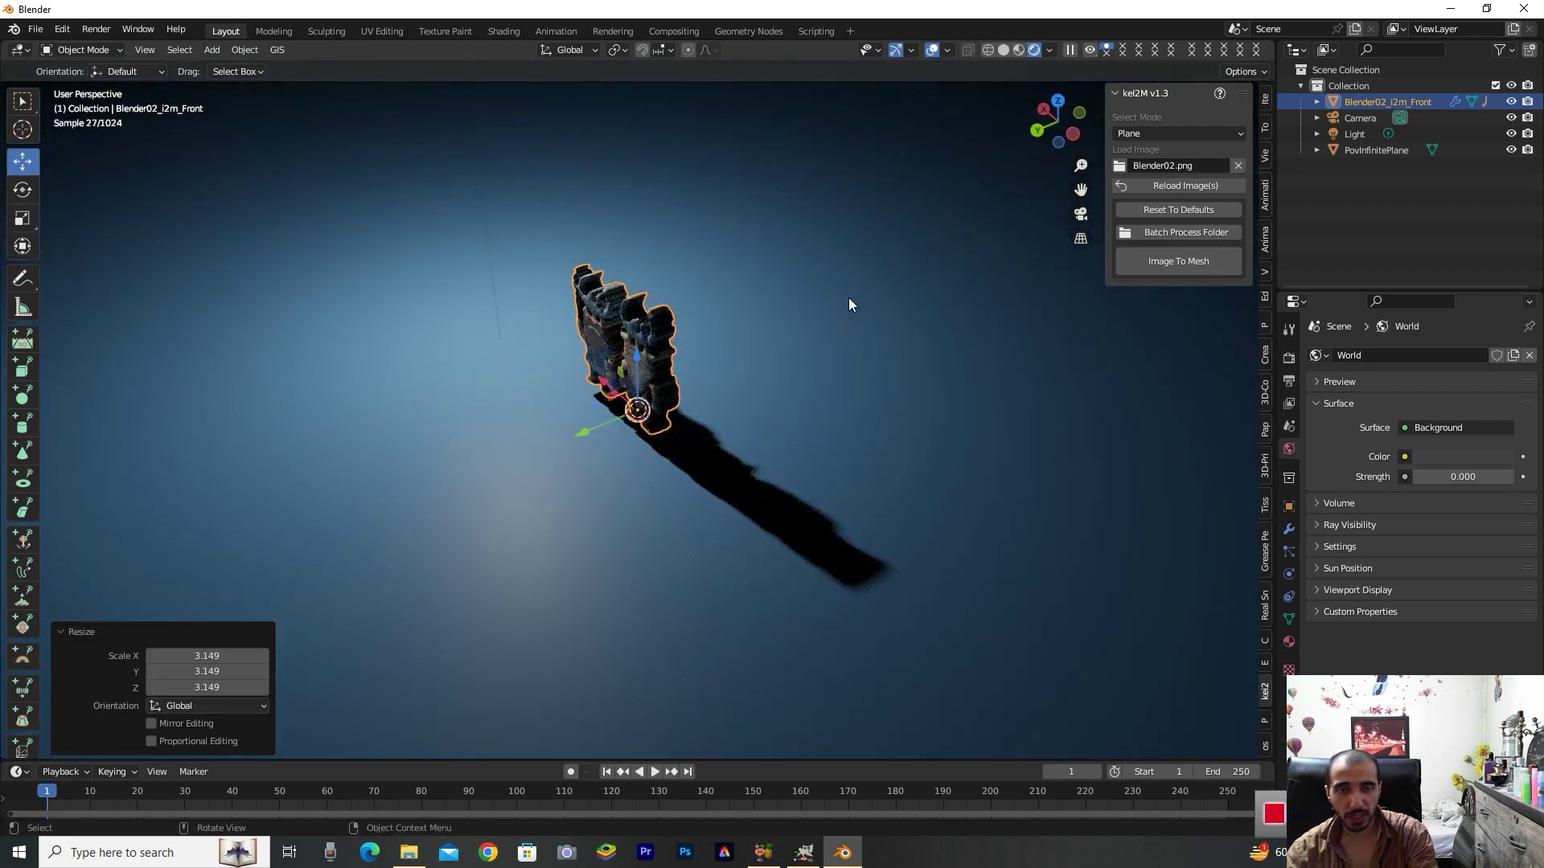
left_click(789, 272)
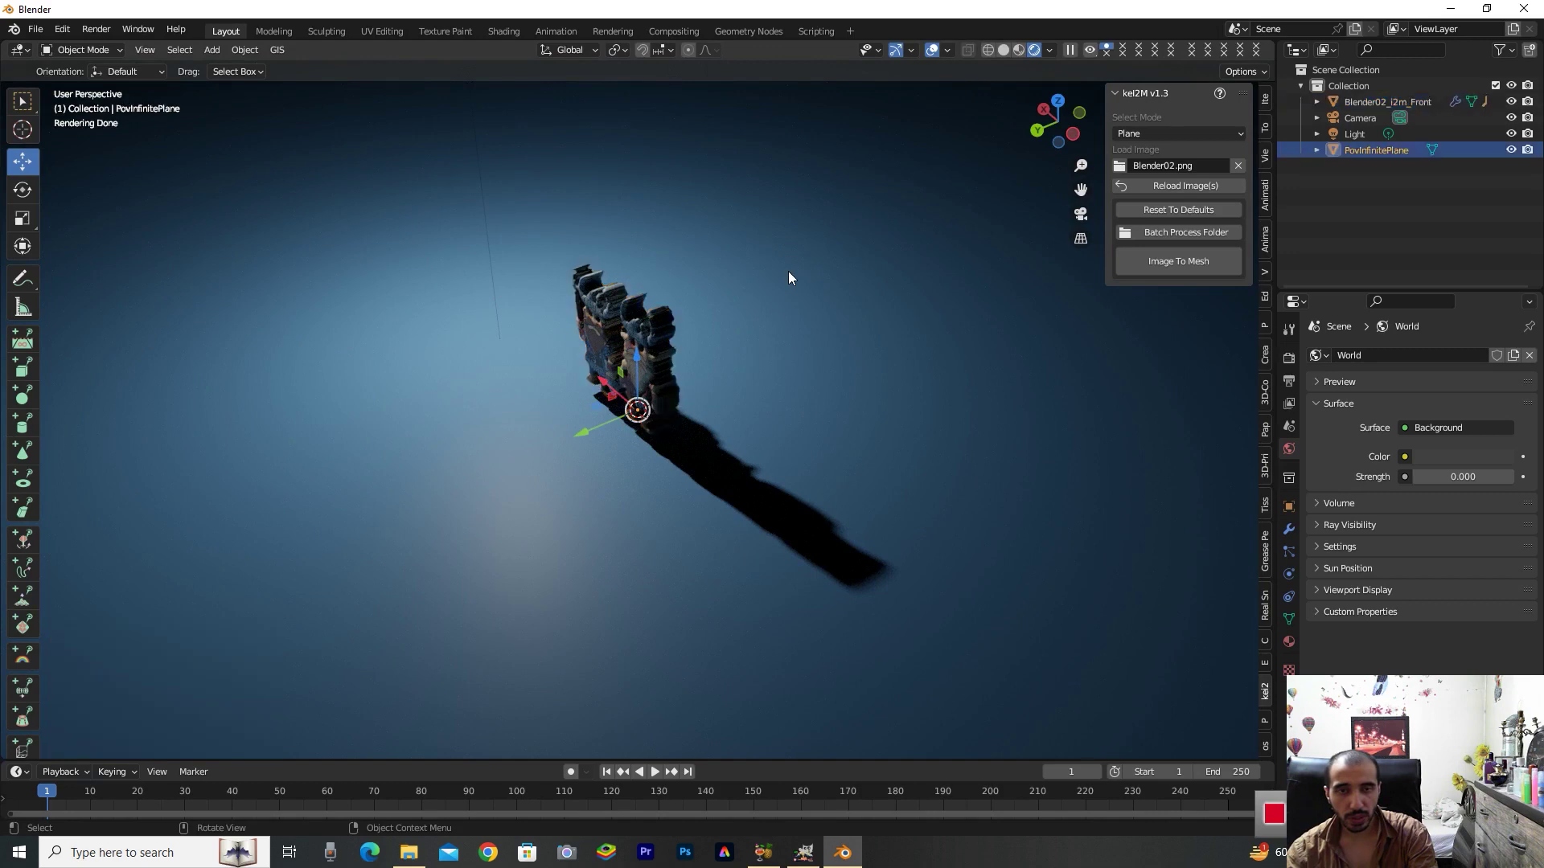
key("shift")
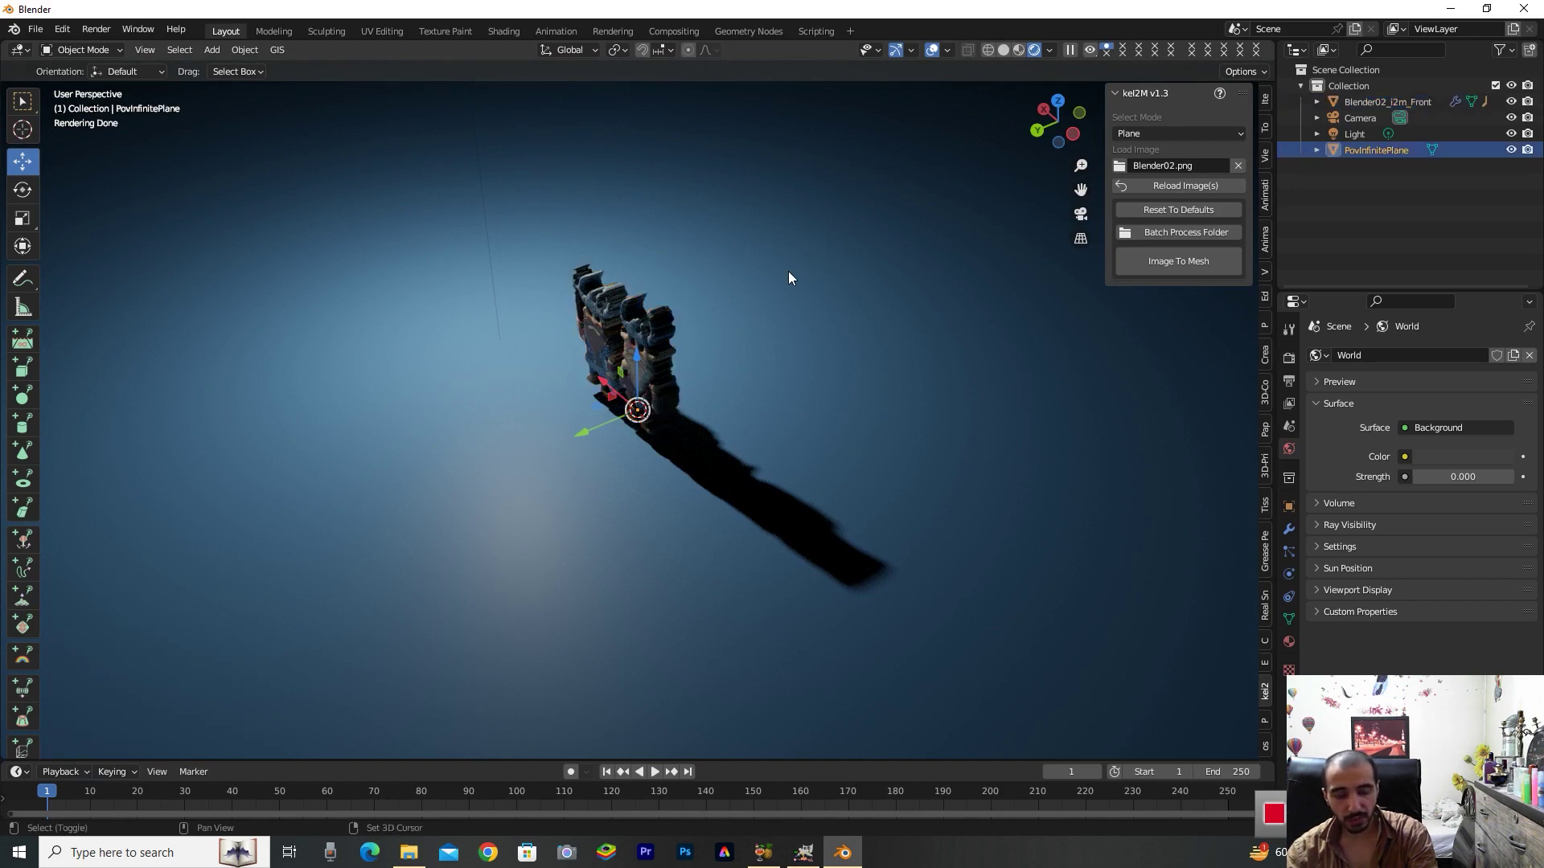
Add an area light, raise it about 4.5 m above the Vikings and scale it to 14.048
key("shift+a")
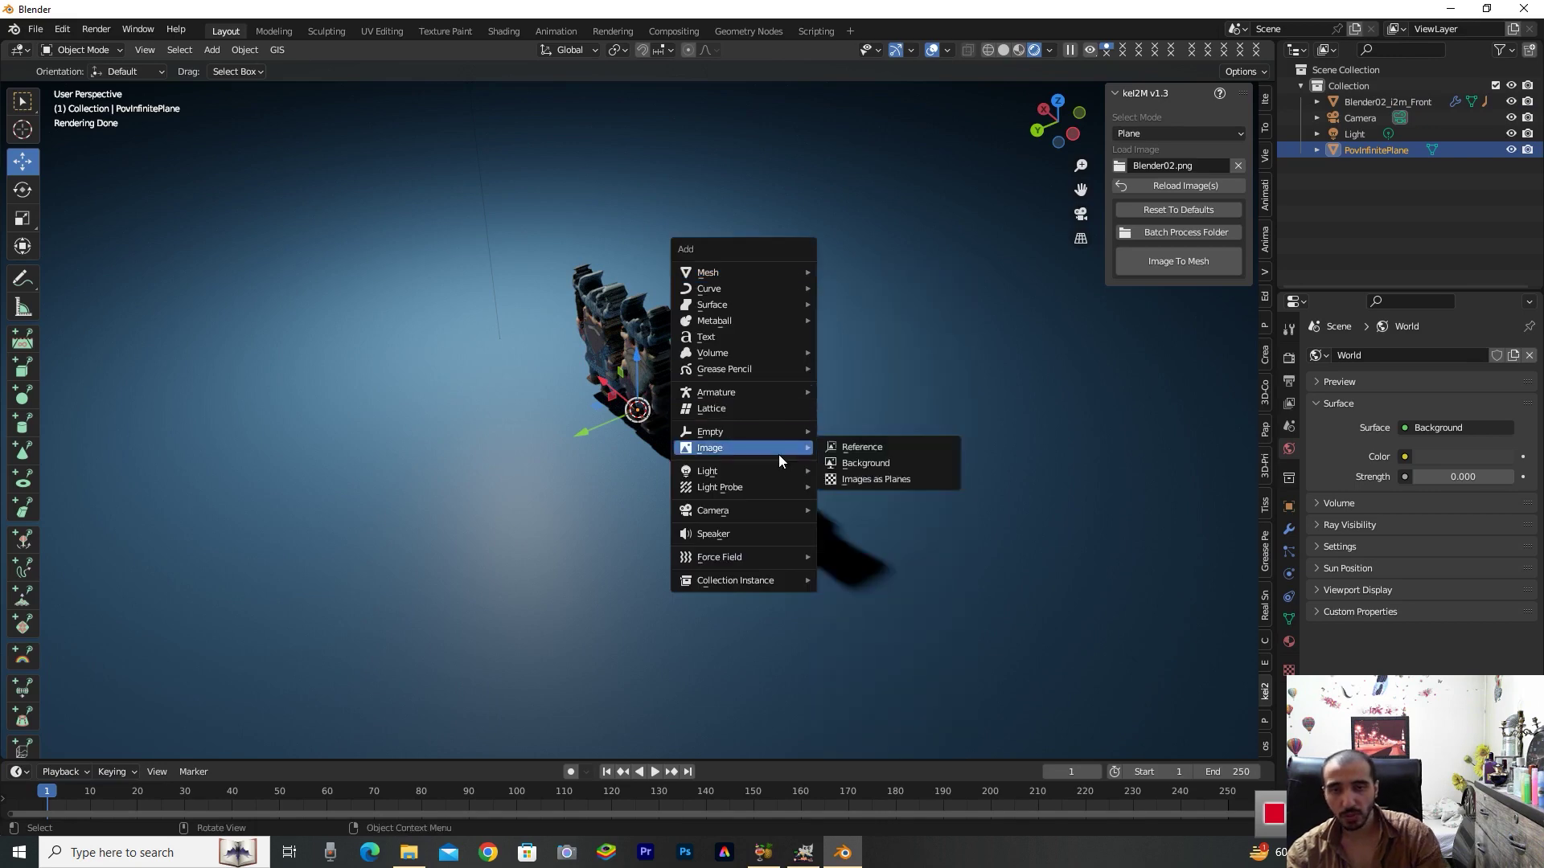
mouse_move(776, 471)
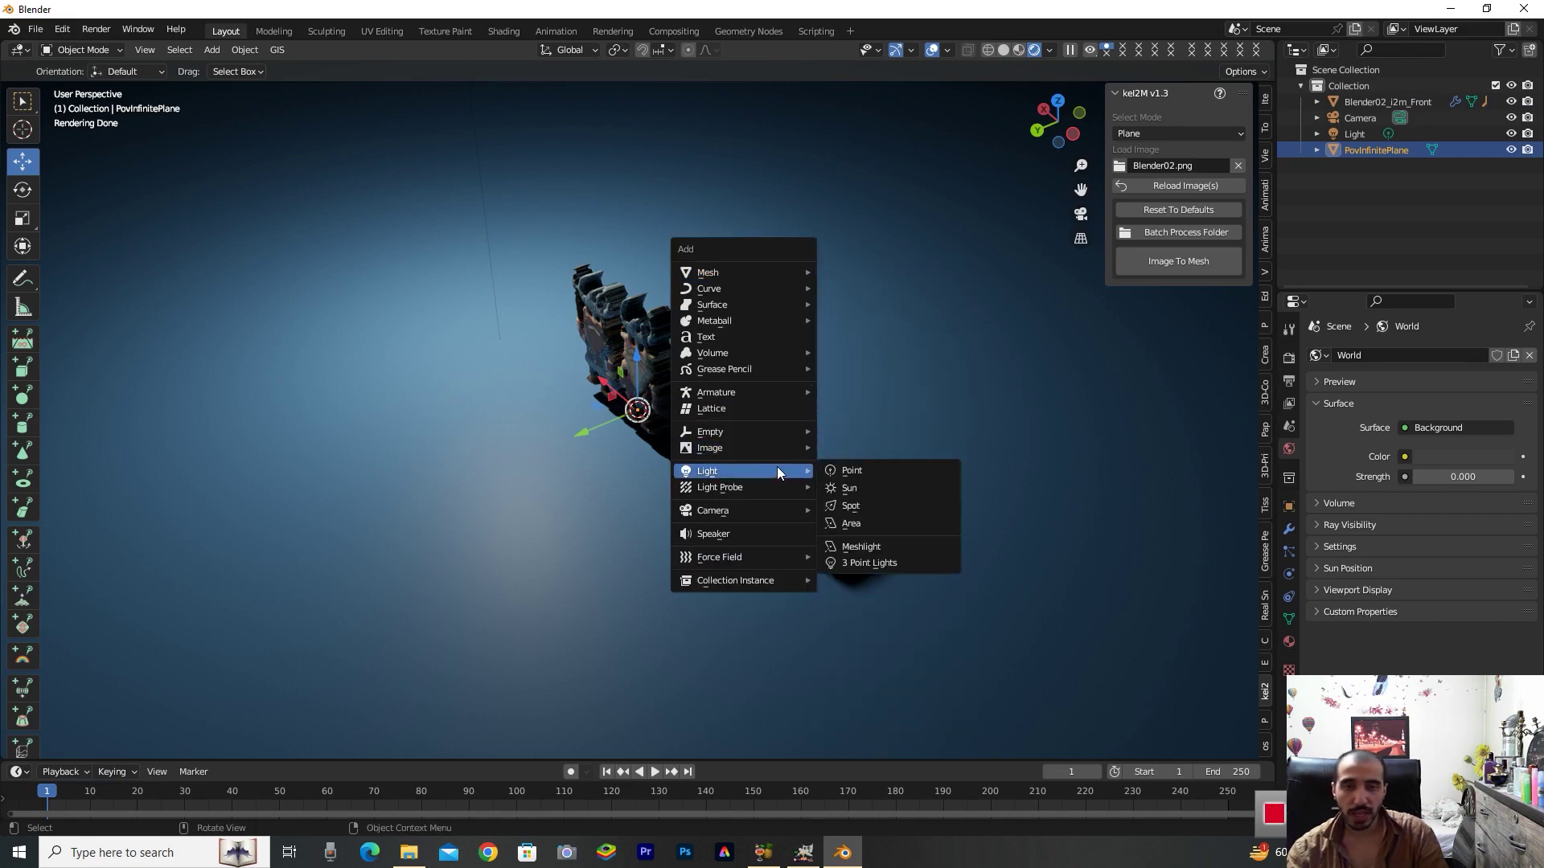
left_click(852, 521)
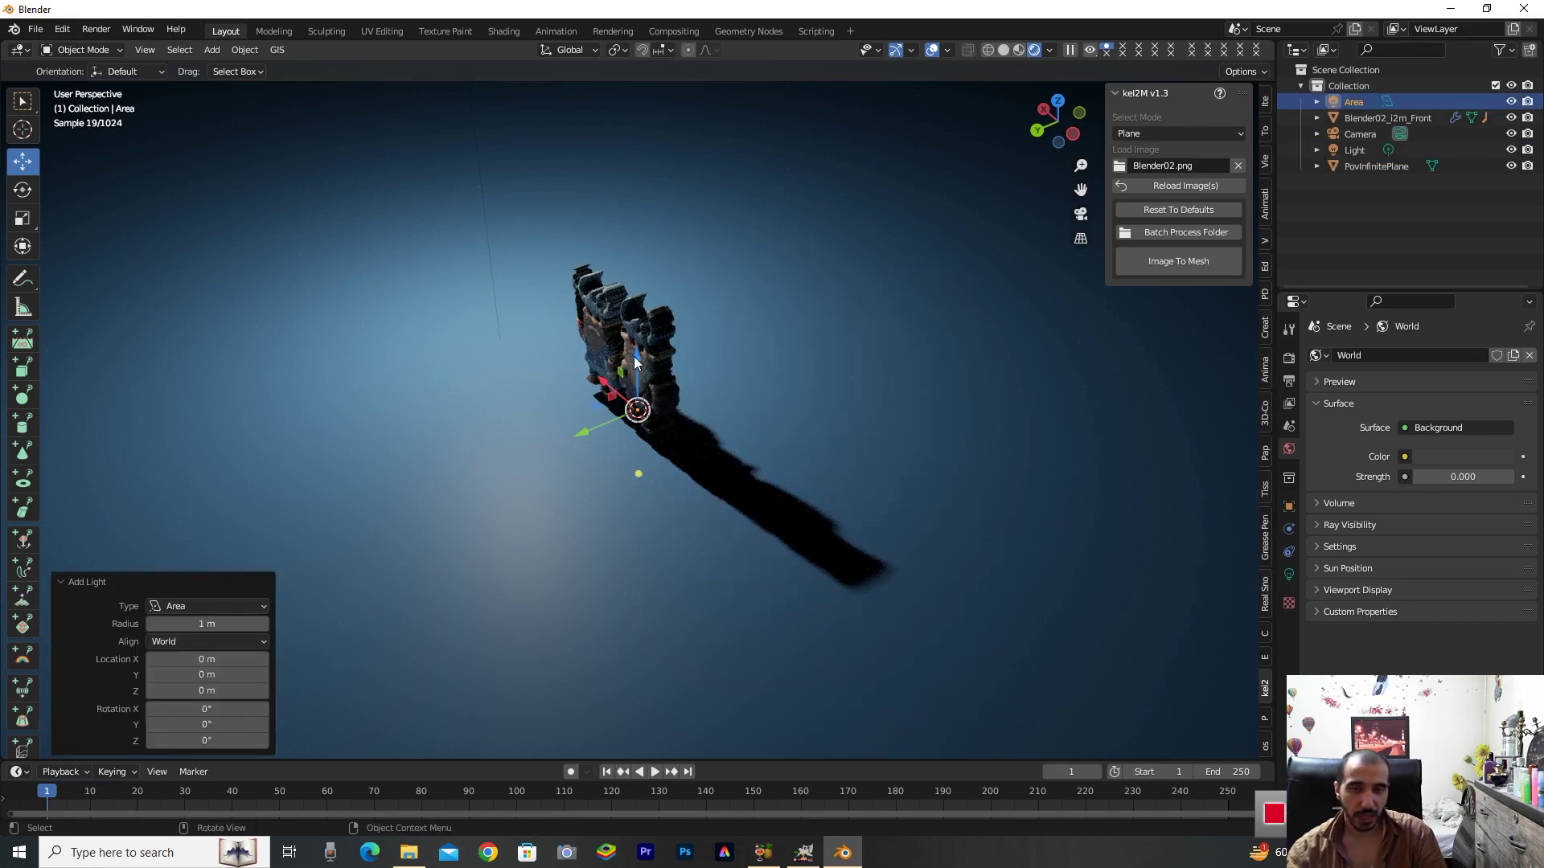
left_click_drag(635, 358, 658, 142)
key("s")
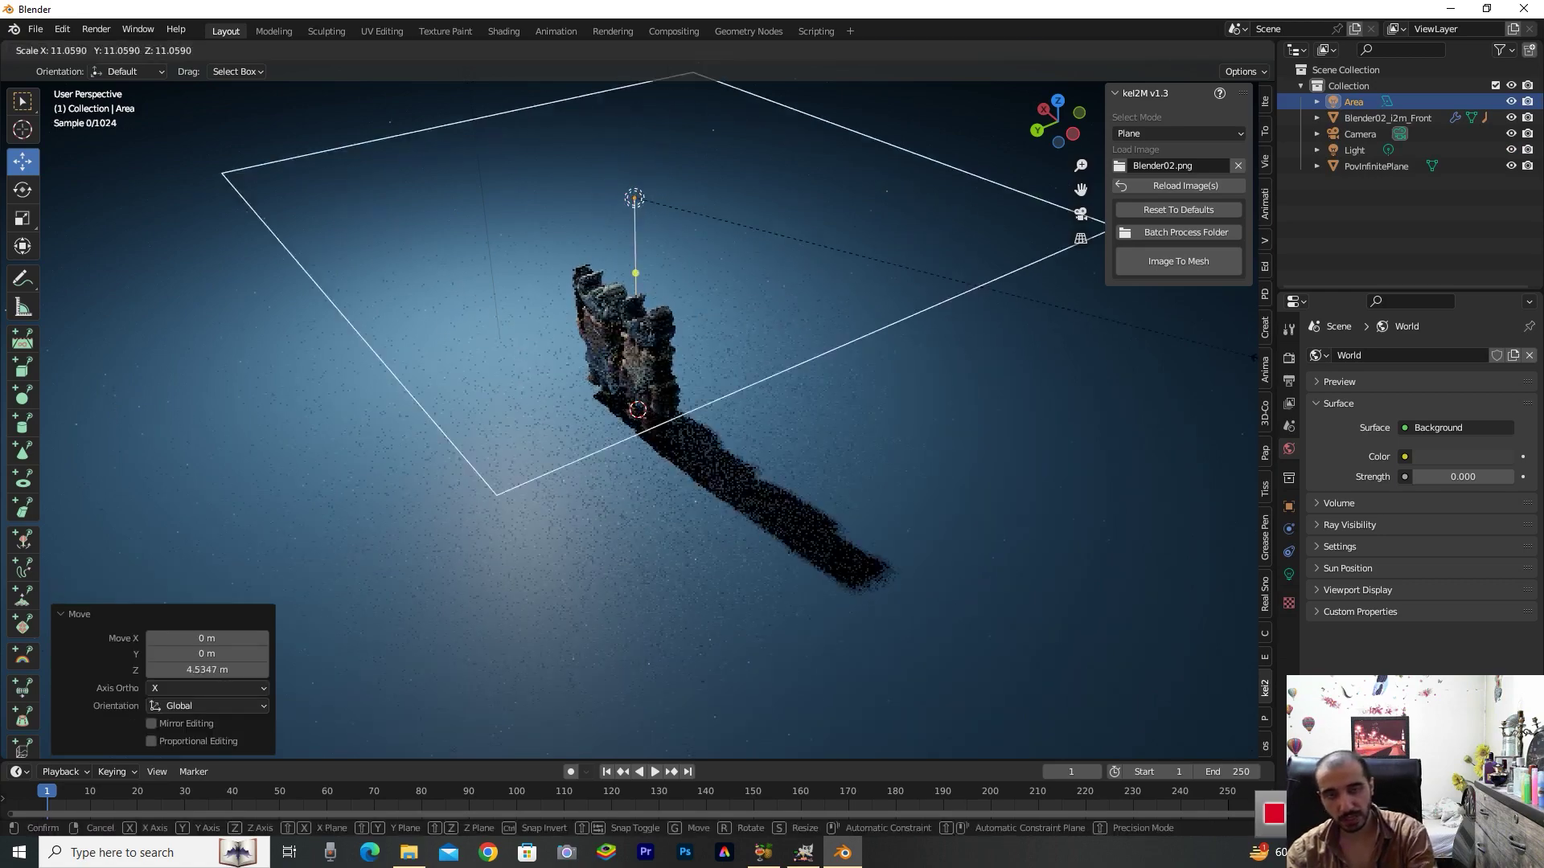
left_click(163, 407)
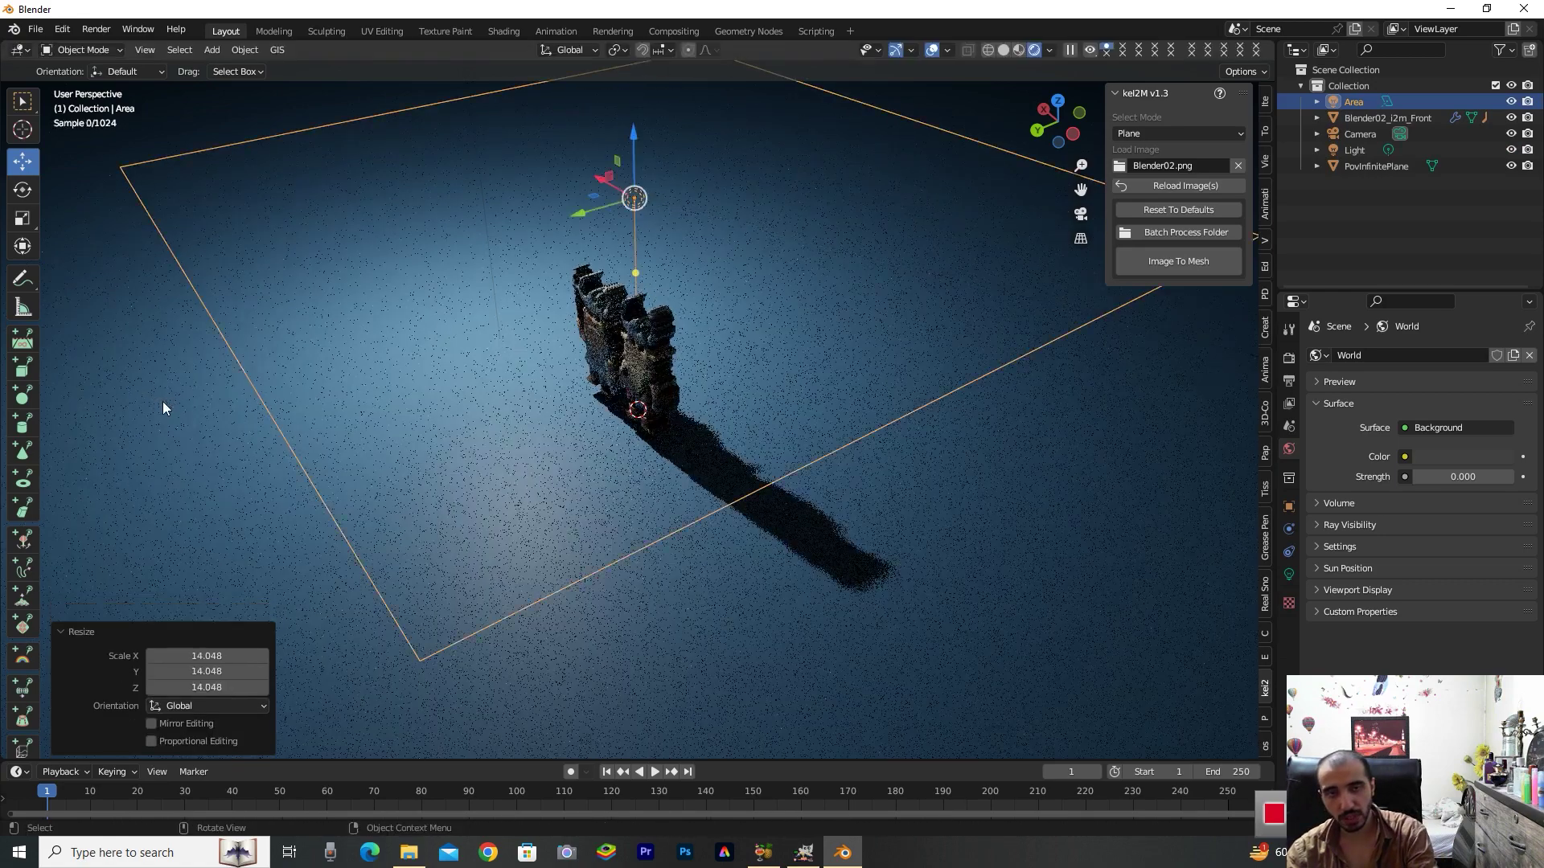
Set the area light's Power to 500 W and bring up the Cycles sampling settings
left_click(1290, 581)
left_click(1439, 465)
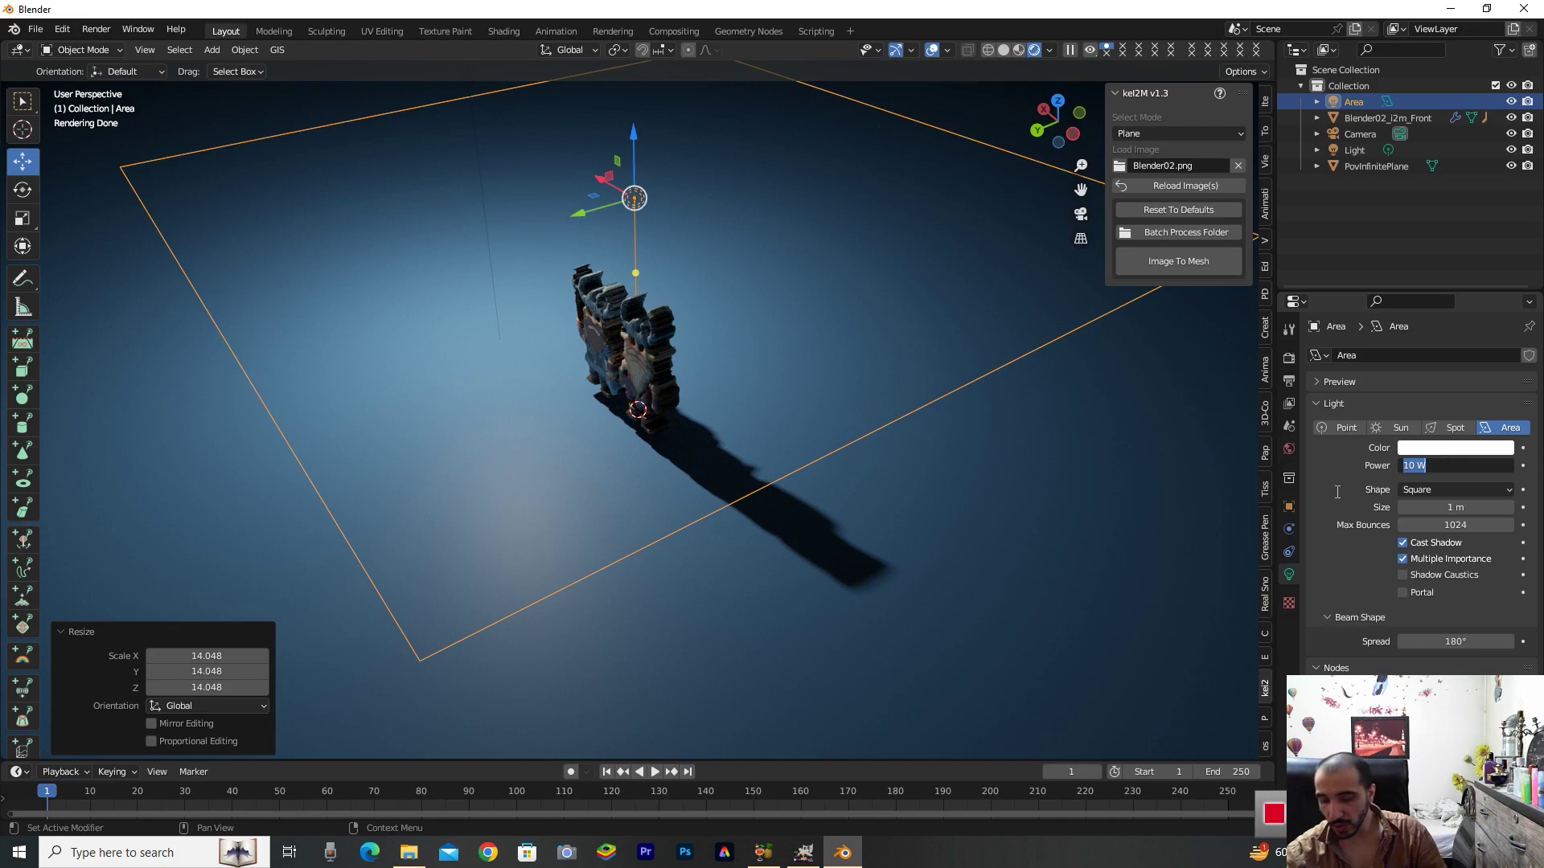
type("500")
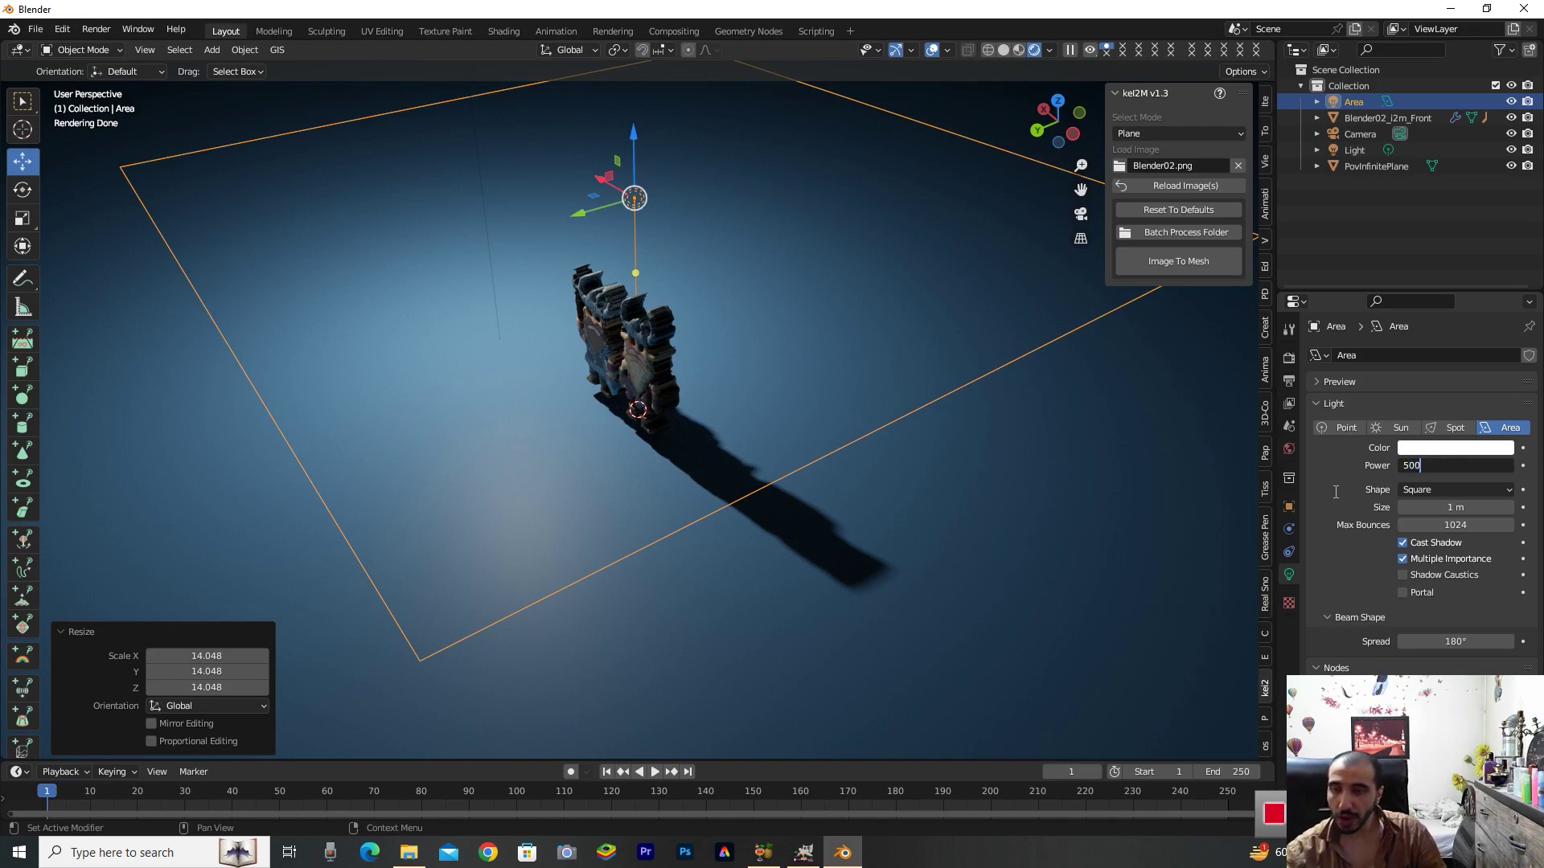
key("Return")
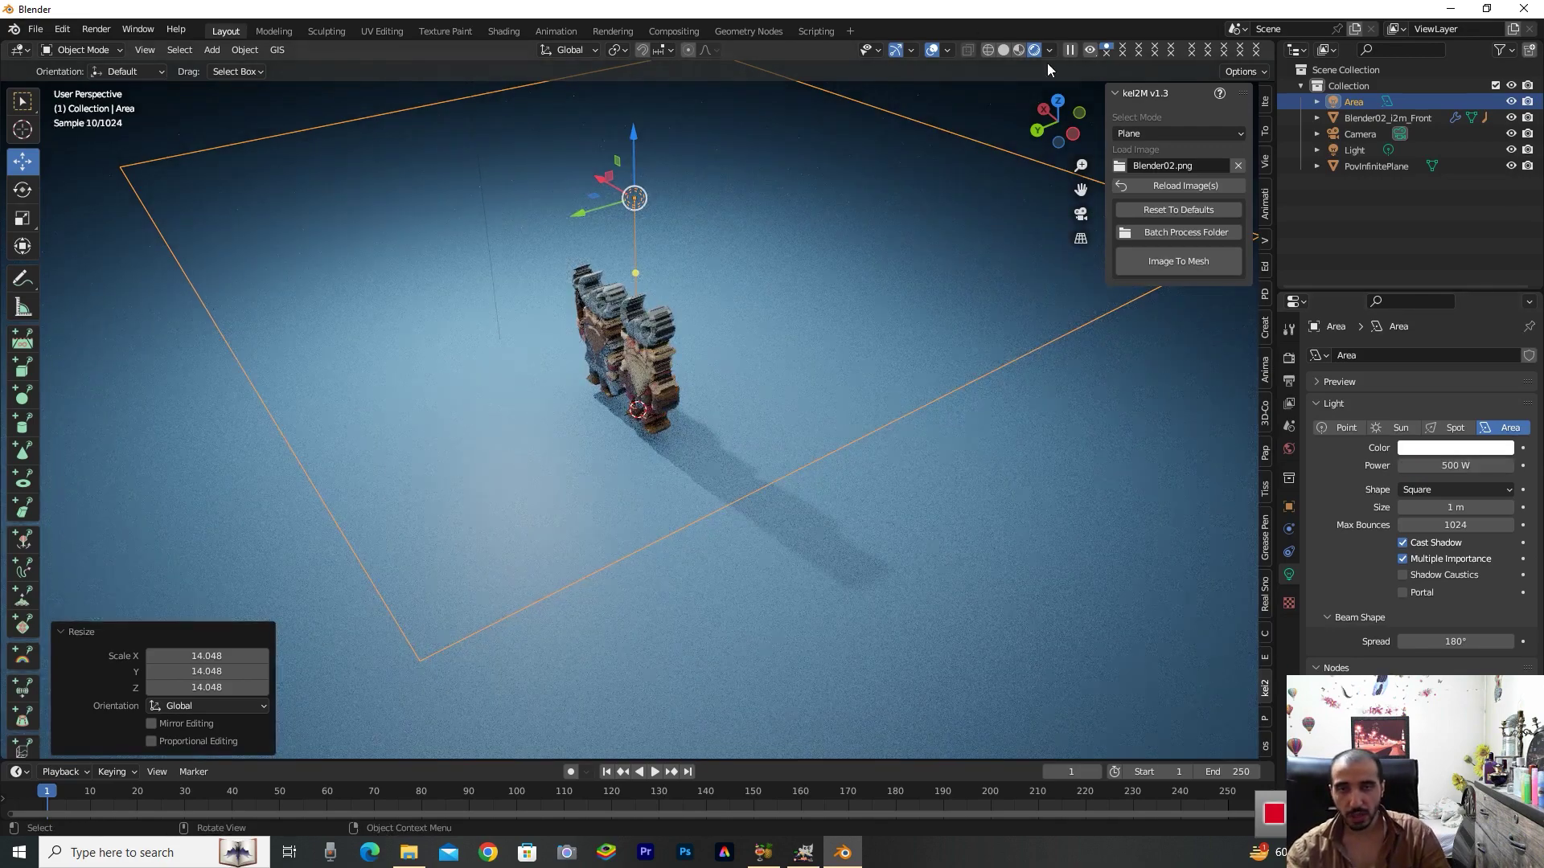
left_click_drag(1058, 121, 1068, 119)
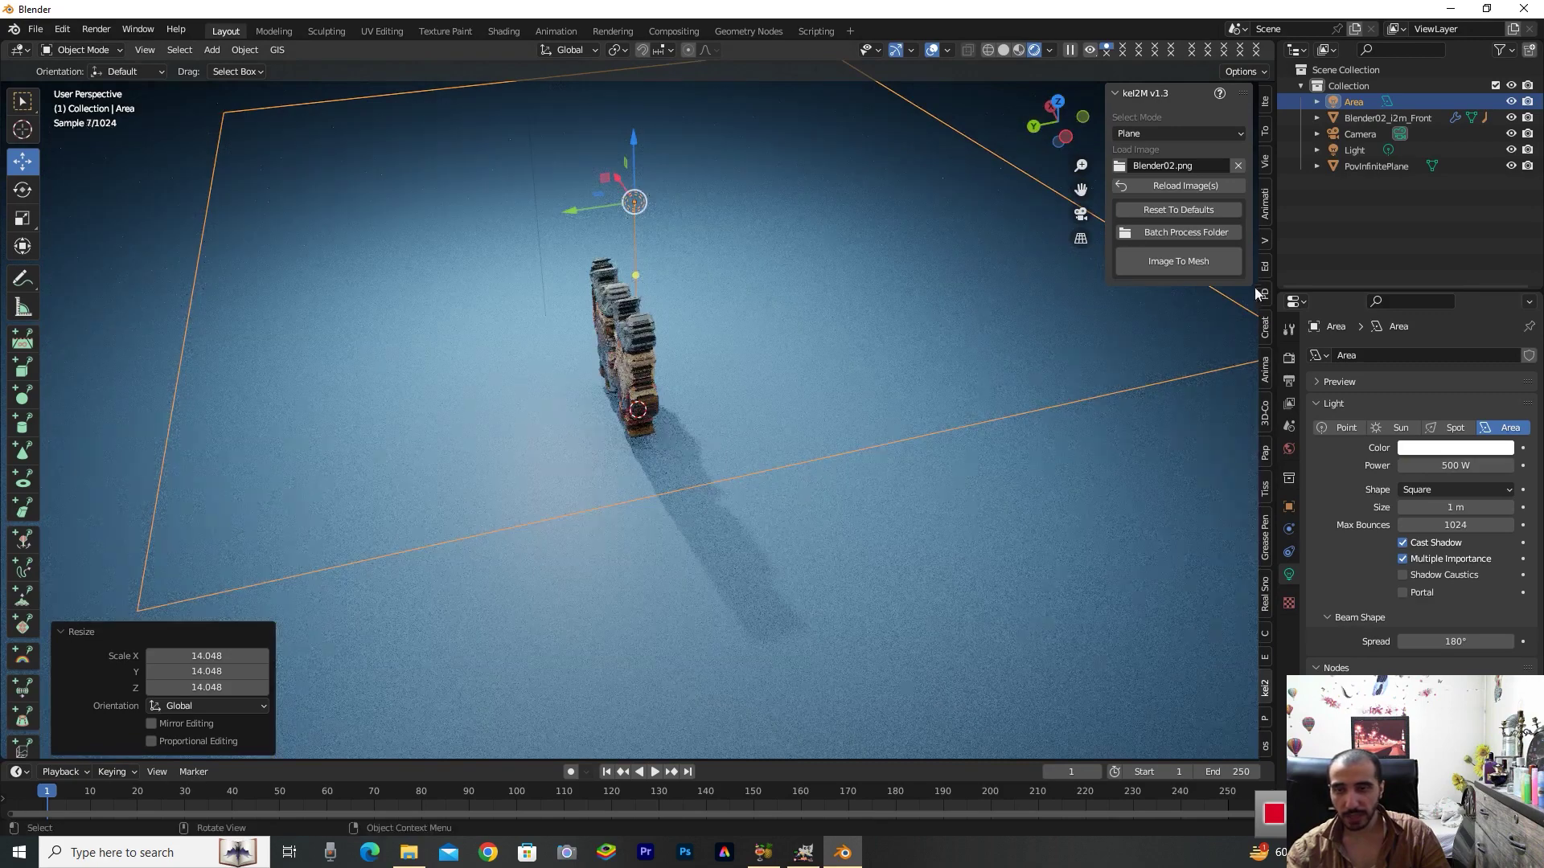
left_click(1289, 357)
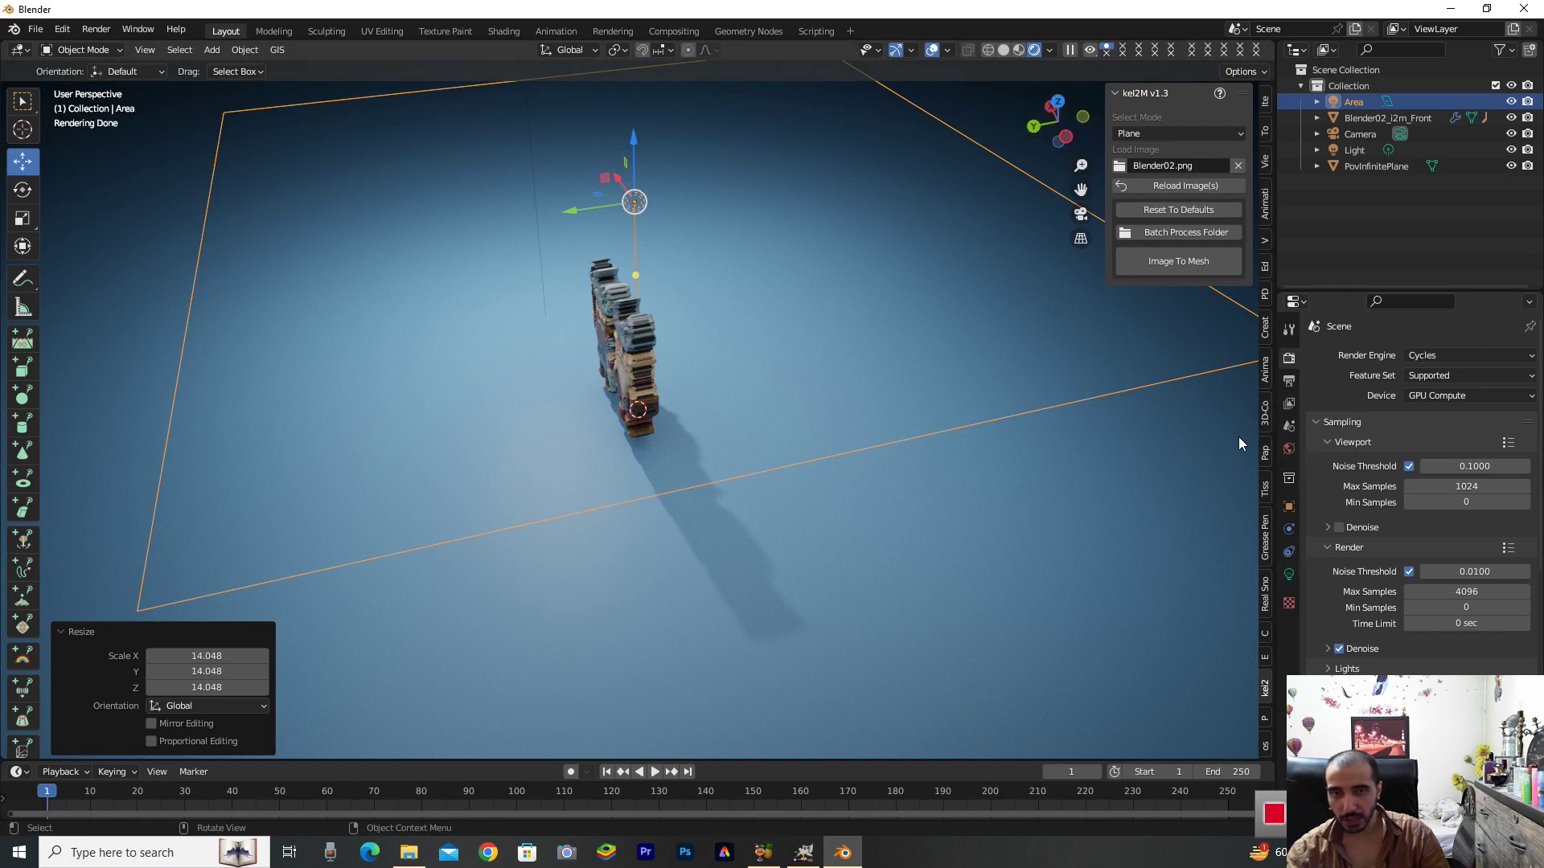
Select the floor plane and set its material's Metallic value to 1.0
left_click(1189, 591)
left_click(1292, 648)
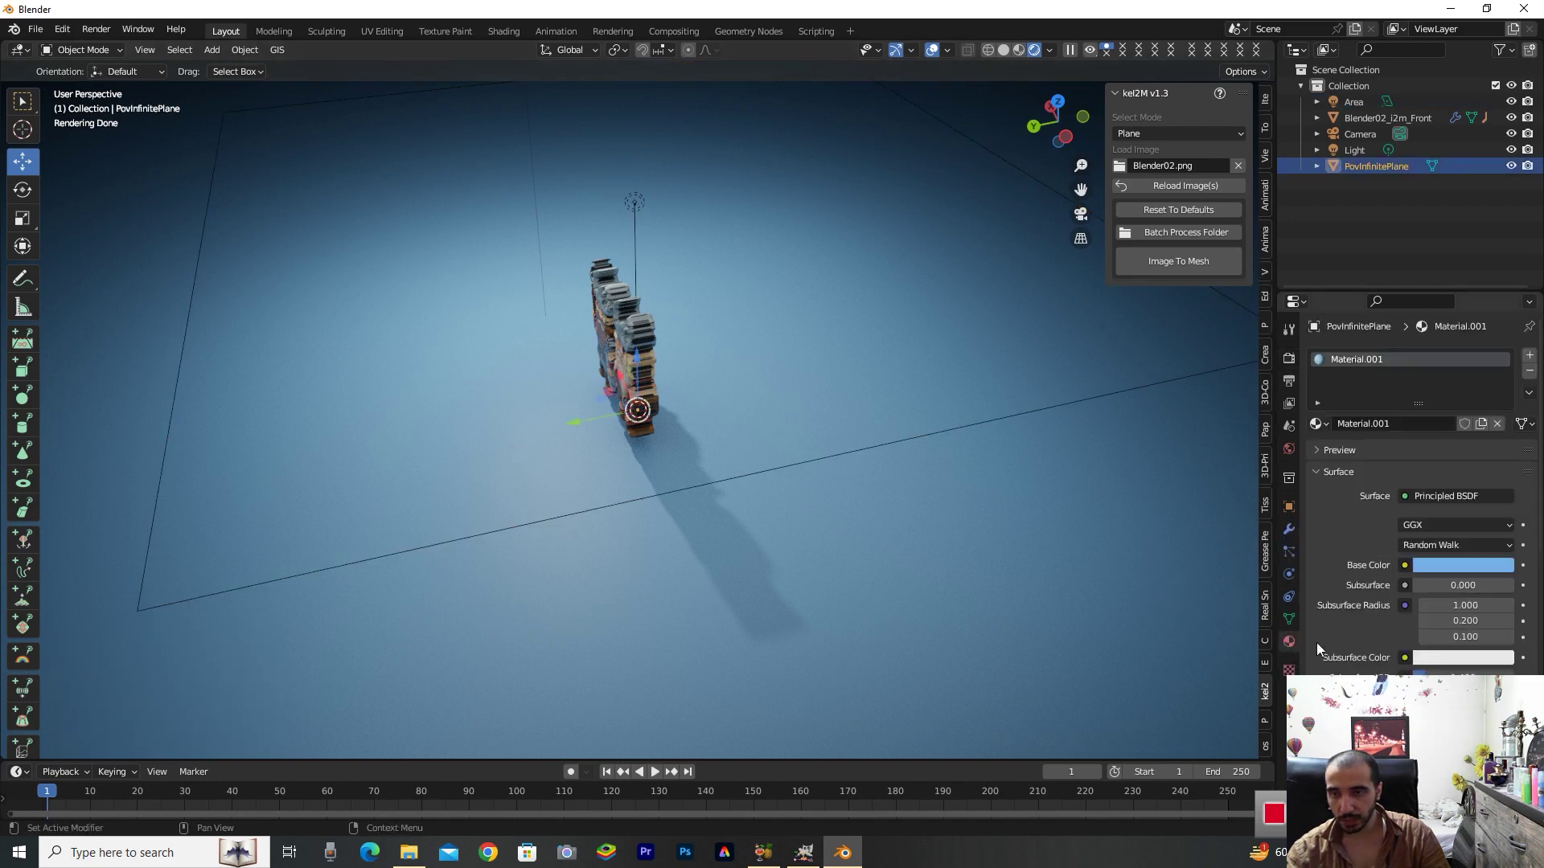
scroll(1367, 628, "down", 2)
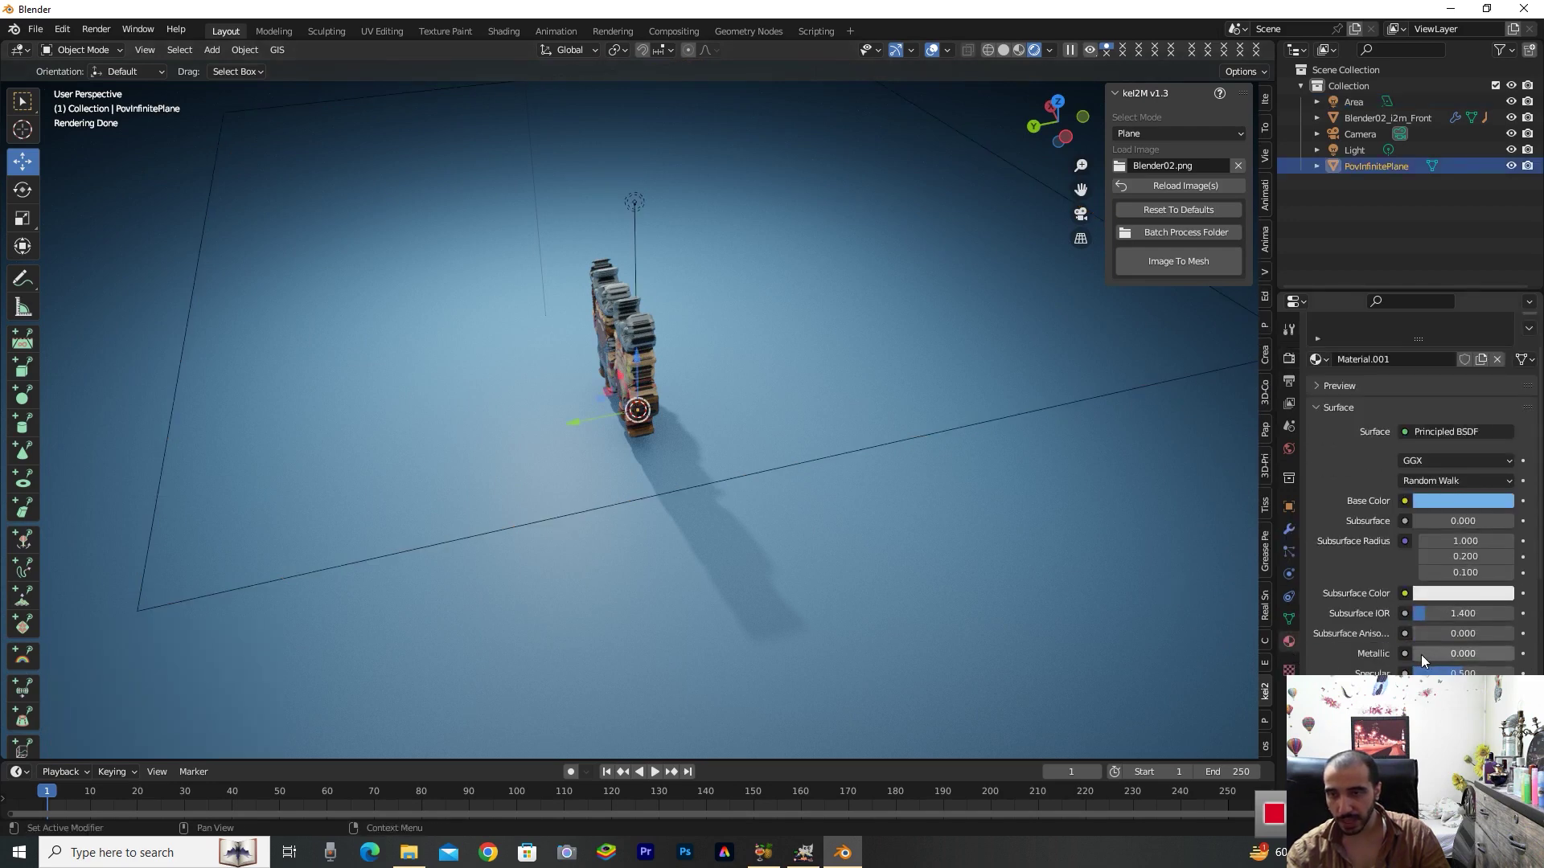
left_click_drag(1417, 655, 1511, 654)
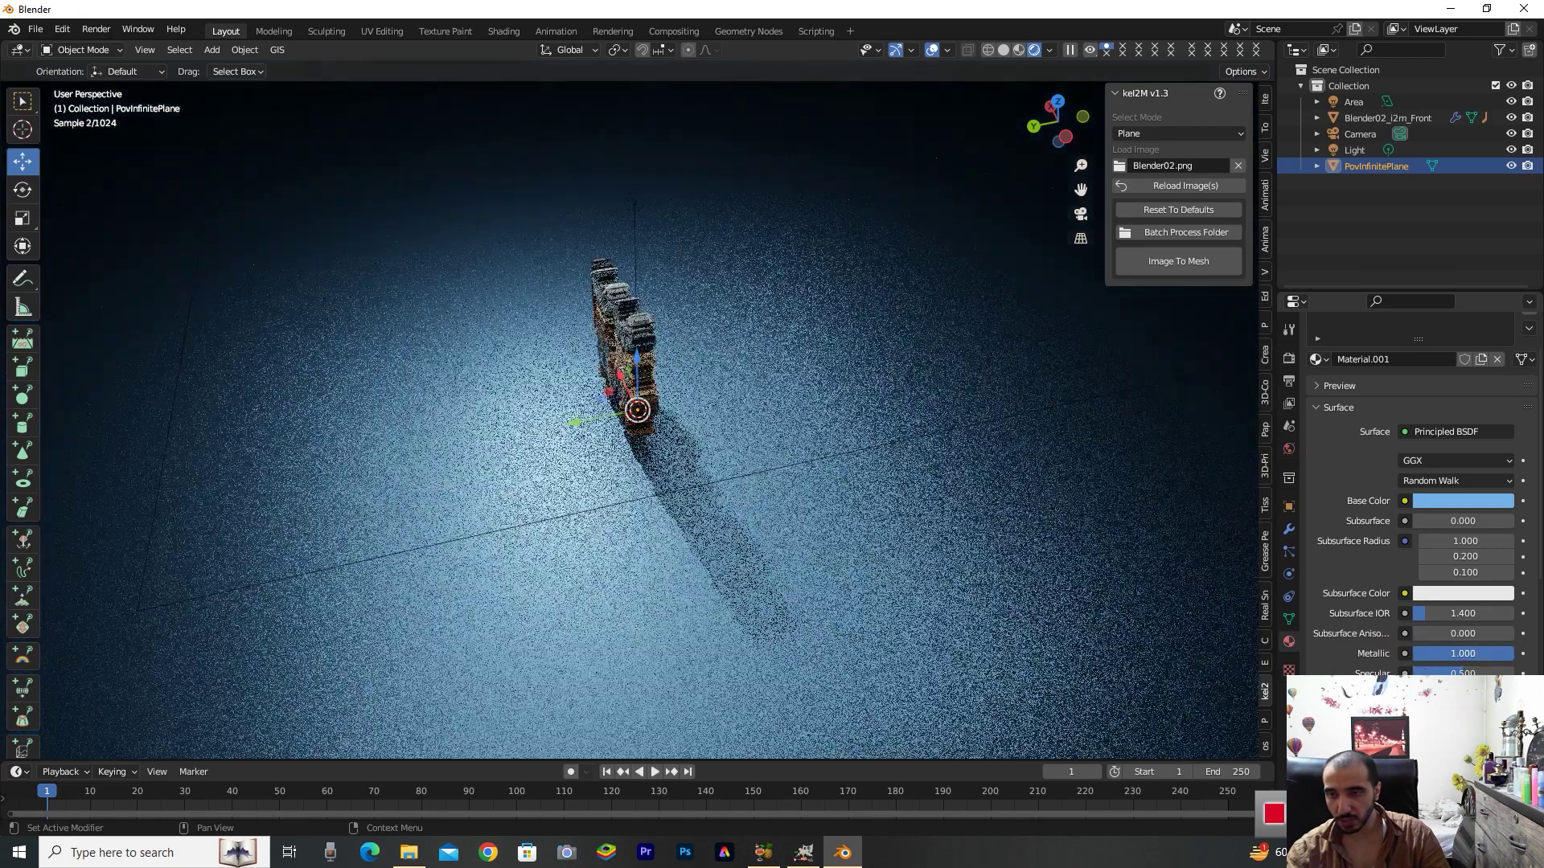
Lower the Viking figures mesh 0.36687 m along Z so it rests on the floor
left_click_drag(1049, 129, 893, 141)
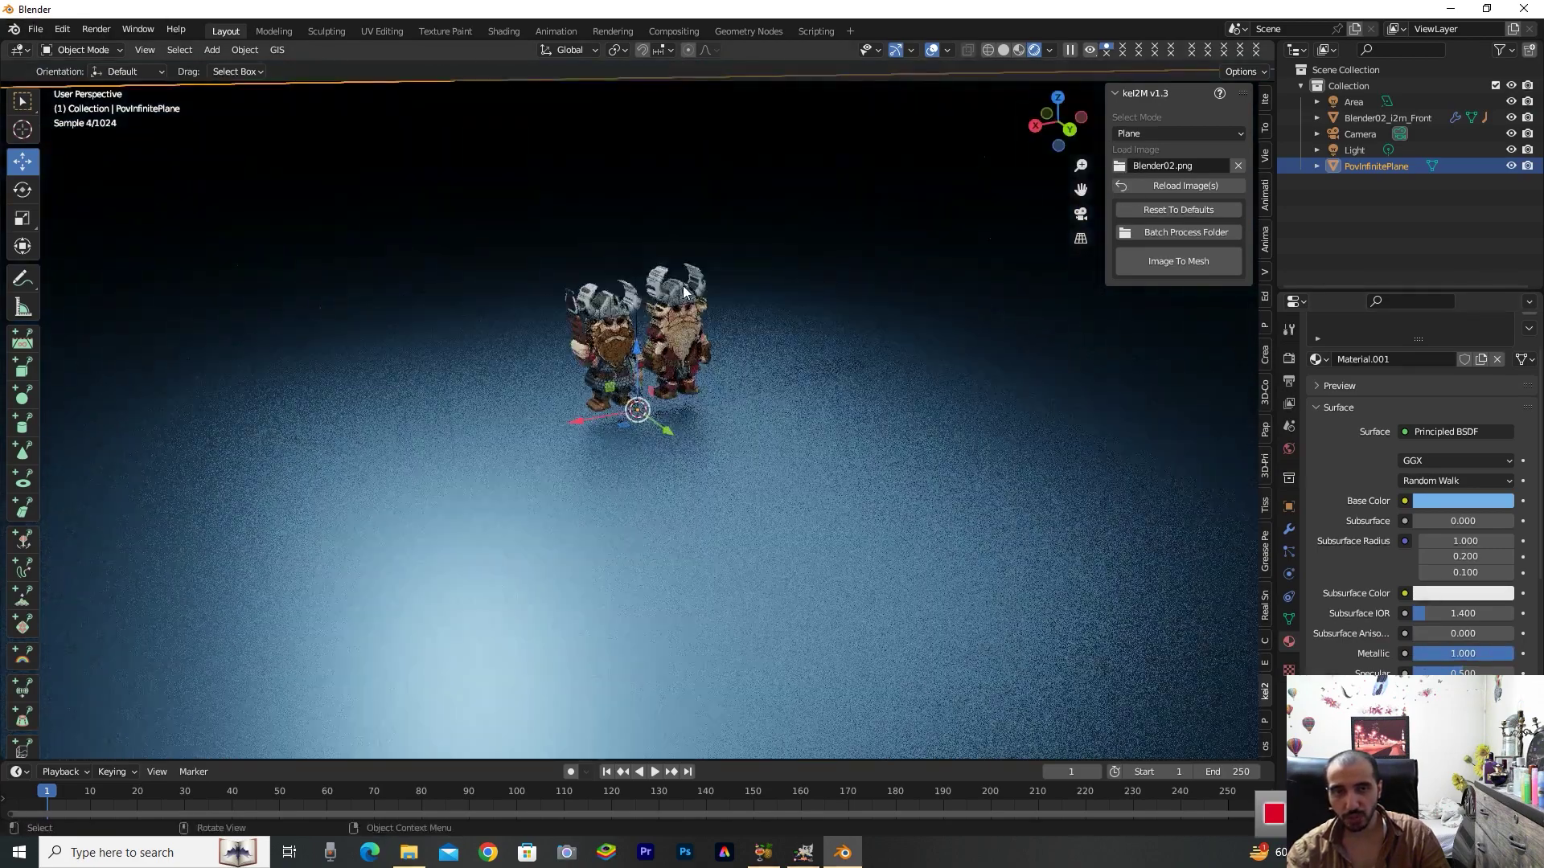
left_click(641, 343)
left_click_drag(635, 361, 632, 375)
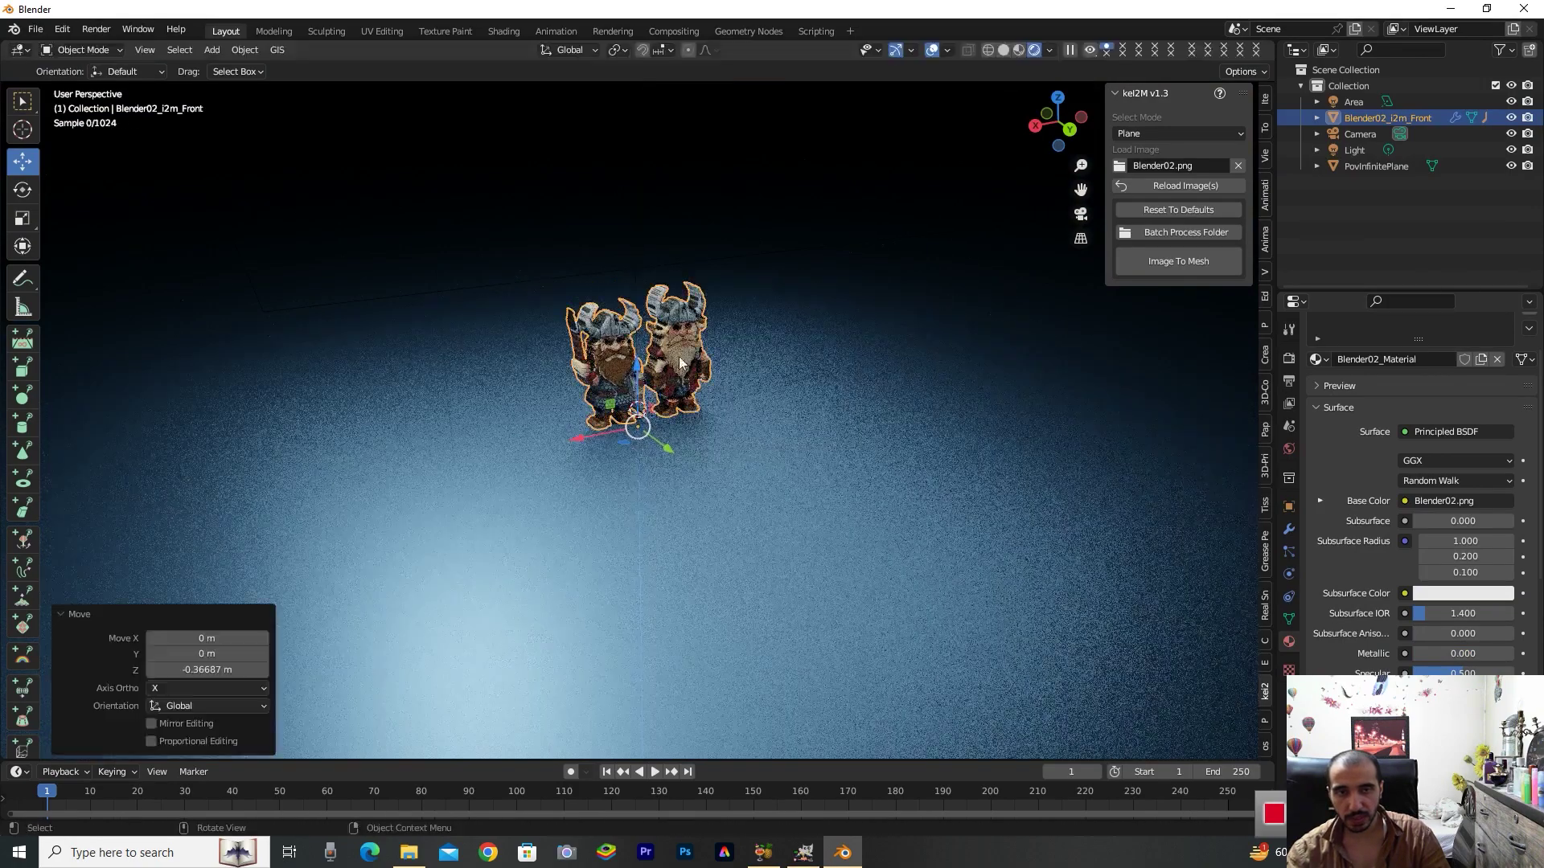
left_click(791, 194)
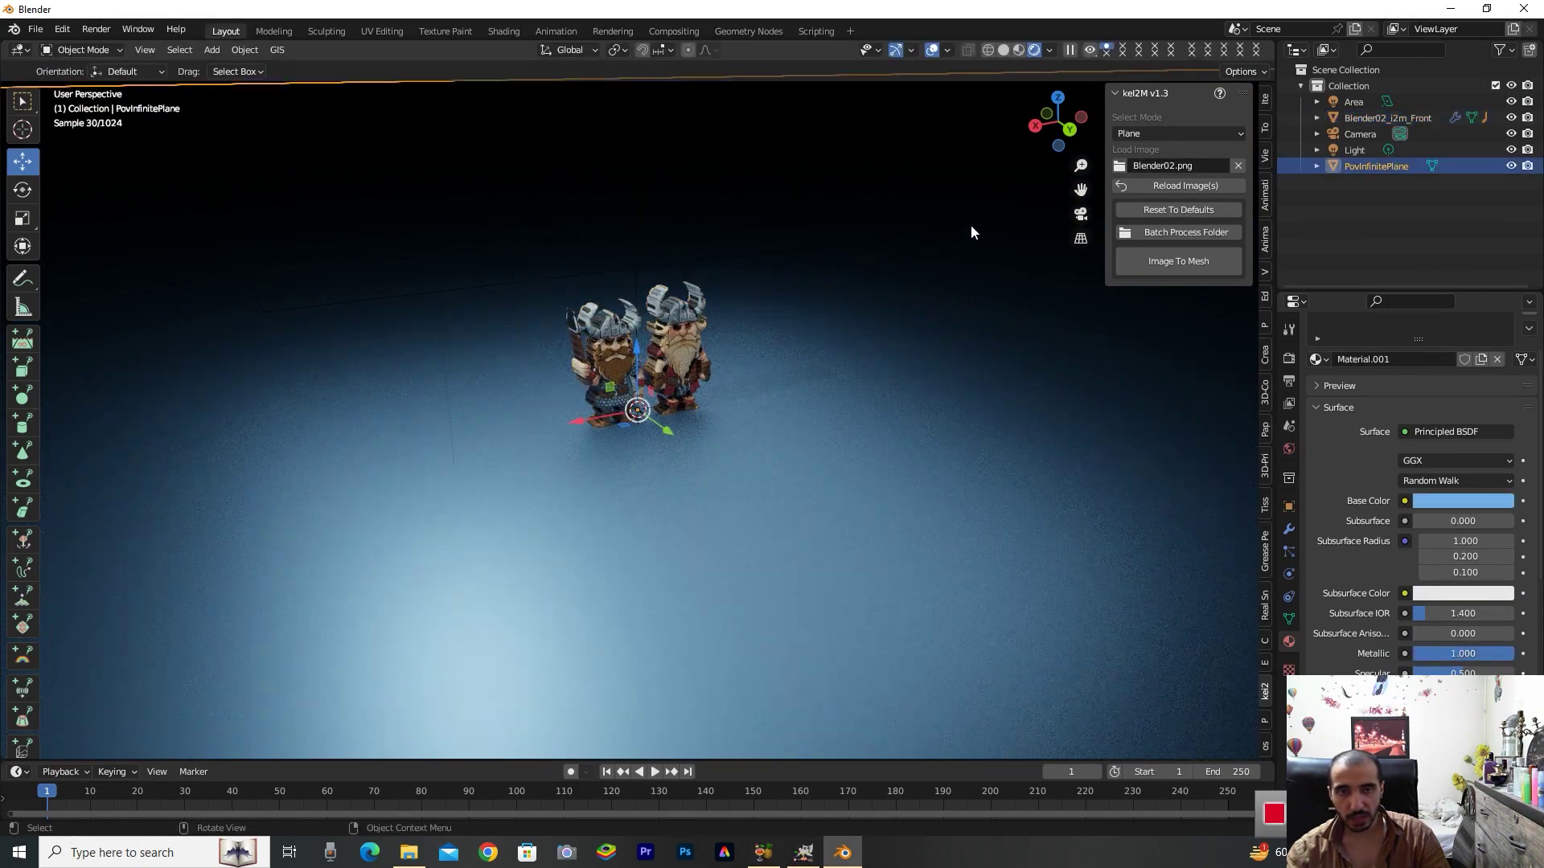
left_click_drag(1052, 127, 818, 335)
scroll(822, 338, "up", 5)
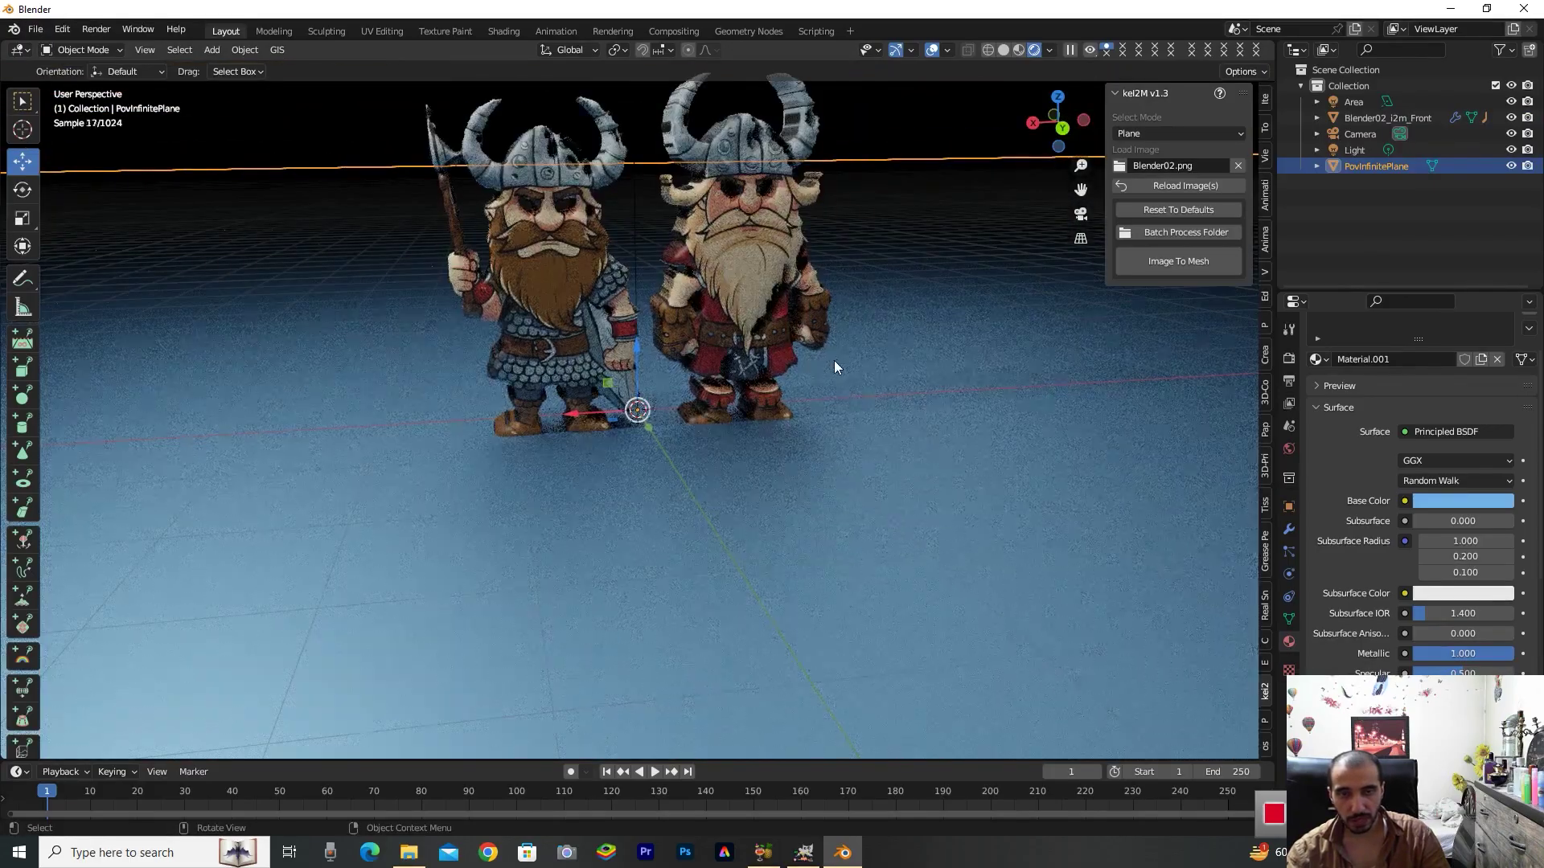
Set the floor material's Base Color to cyan (Hue 0.510, Saturation 0.980, Value 0.800)
scroll(833, 360, "down", 4)
left_click_drag(1048, 127, 788, 474)
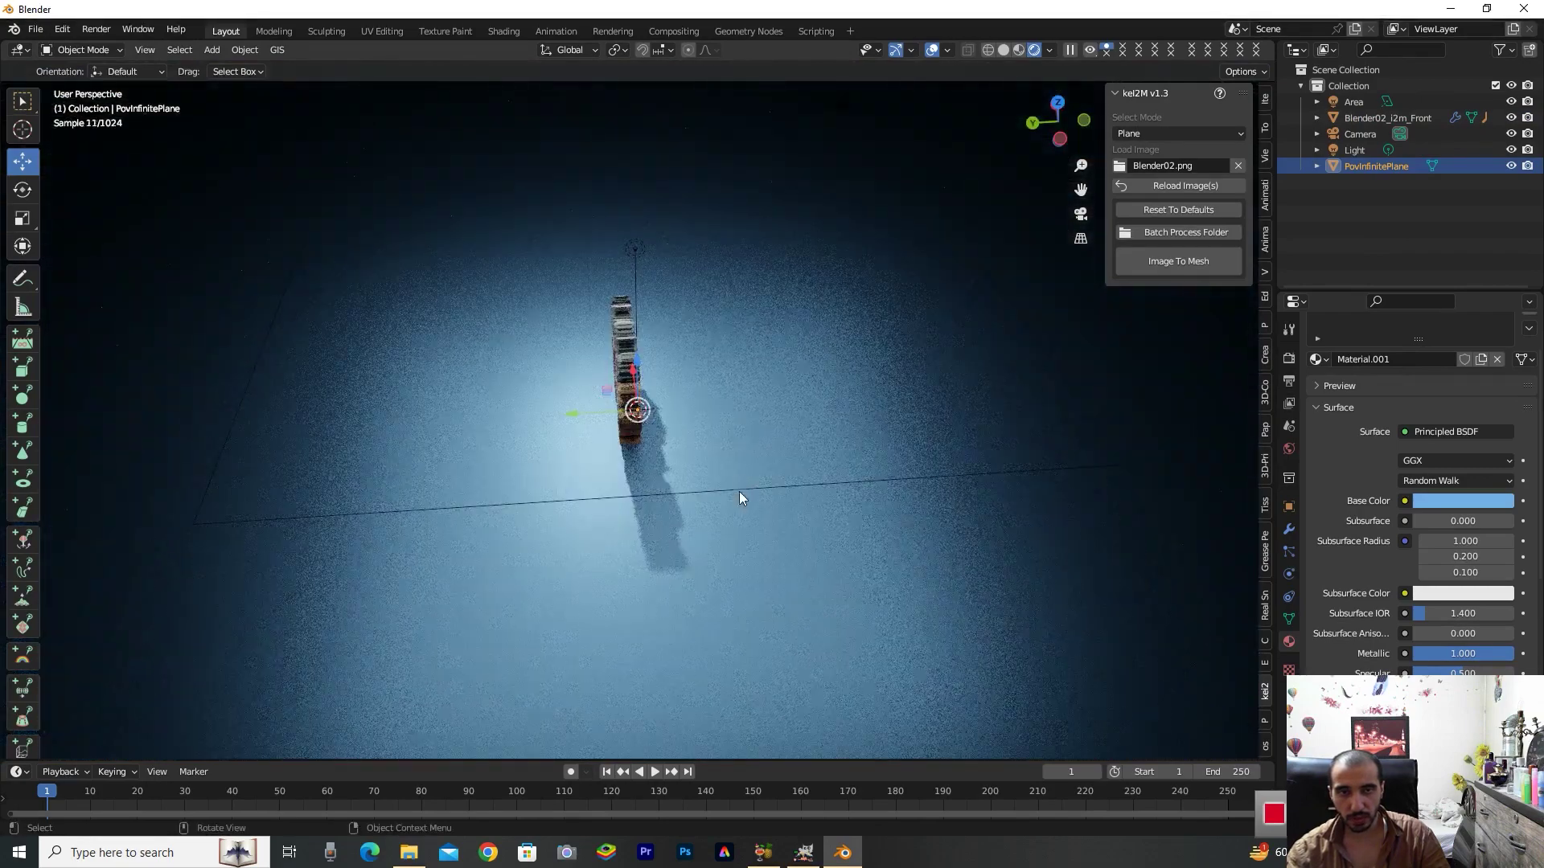
left_click(1452, 502)
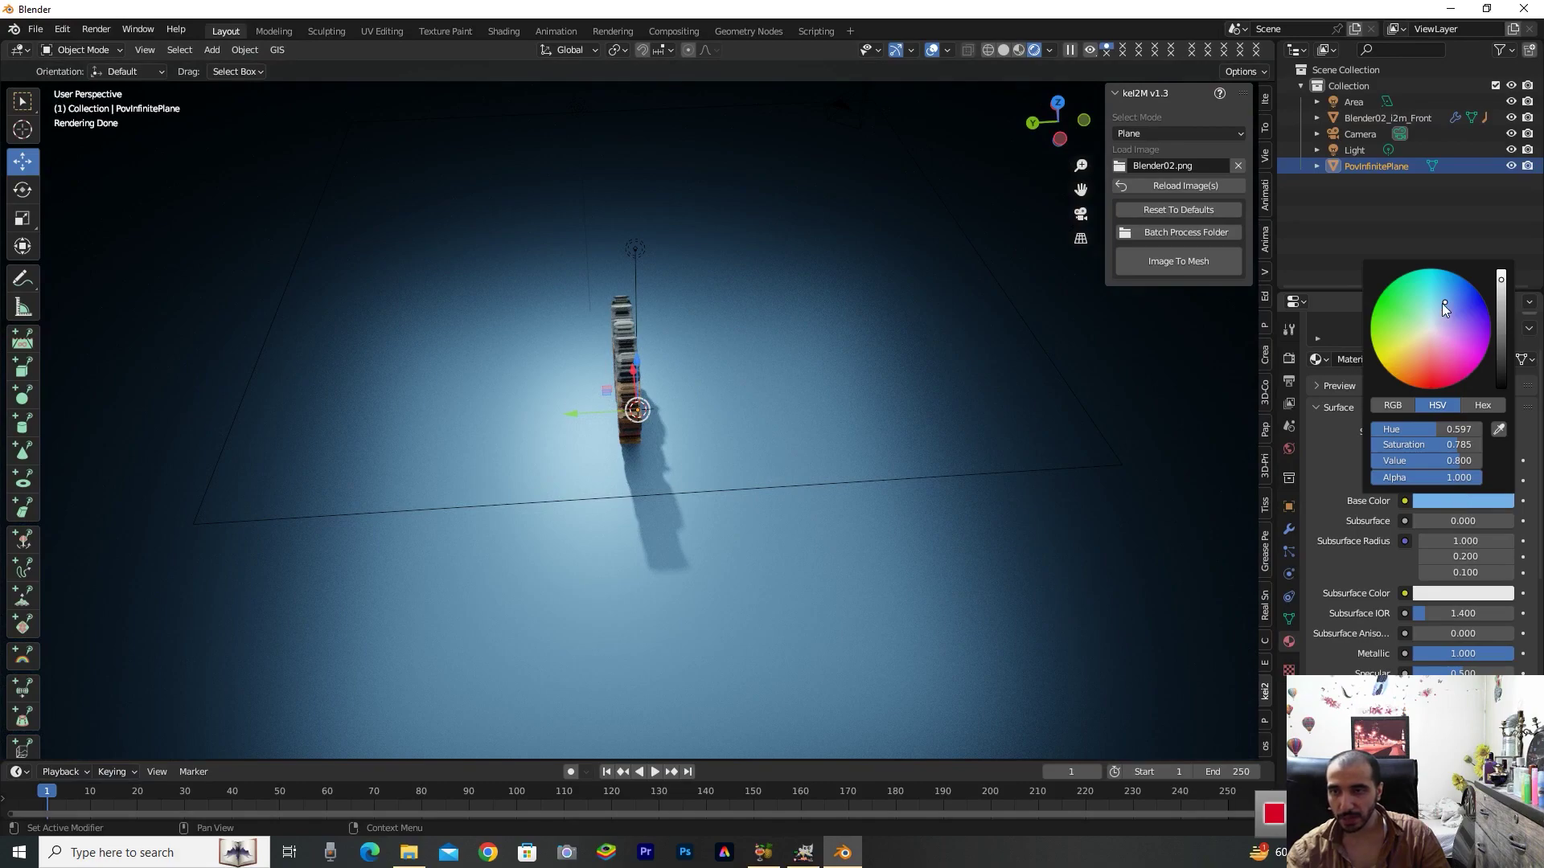
mouse_move(1441, 302)
left_mouse_down()
mouse_move(1423, 333)
mouse_move(1457, 339)
mouse_move(1463, 318)
mouse_move(1444, 287)
mouse_move(1425, 296)
mouse_move(1440, 317)
mouse_move(1431, 278)
left_mouse_up()
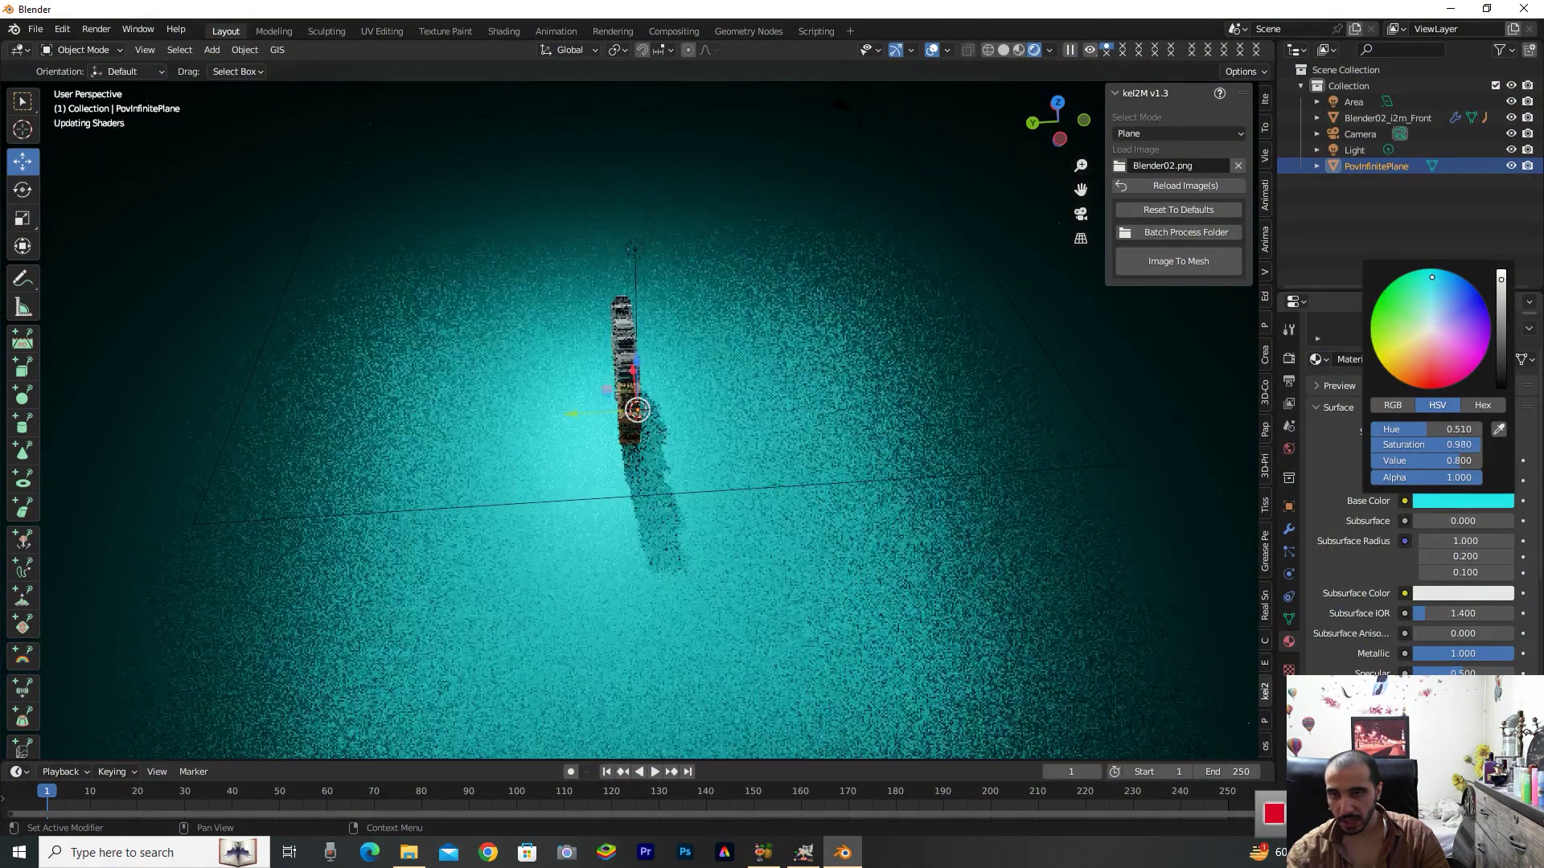
left_click_drag(1052, 122, 870, 329)
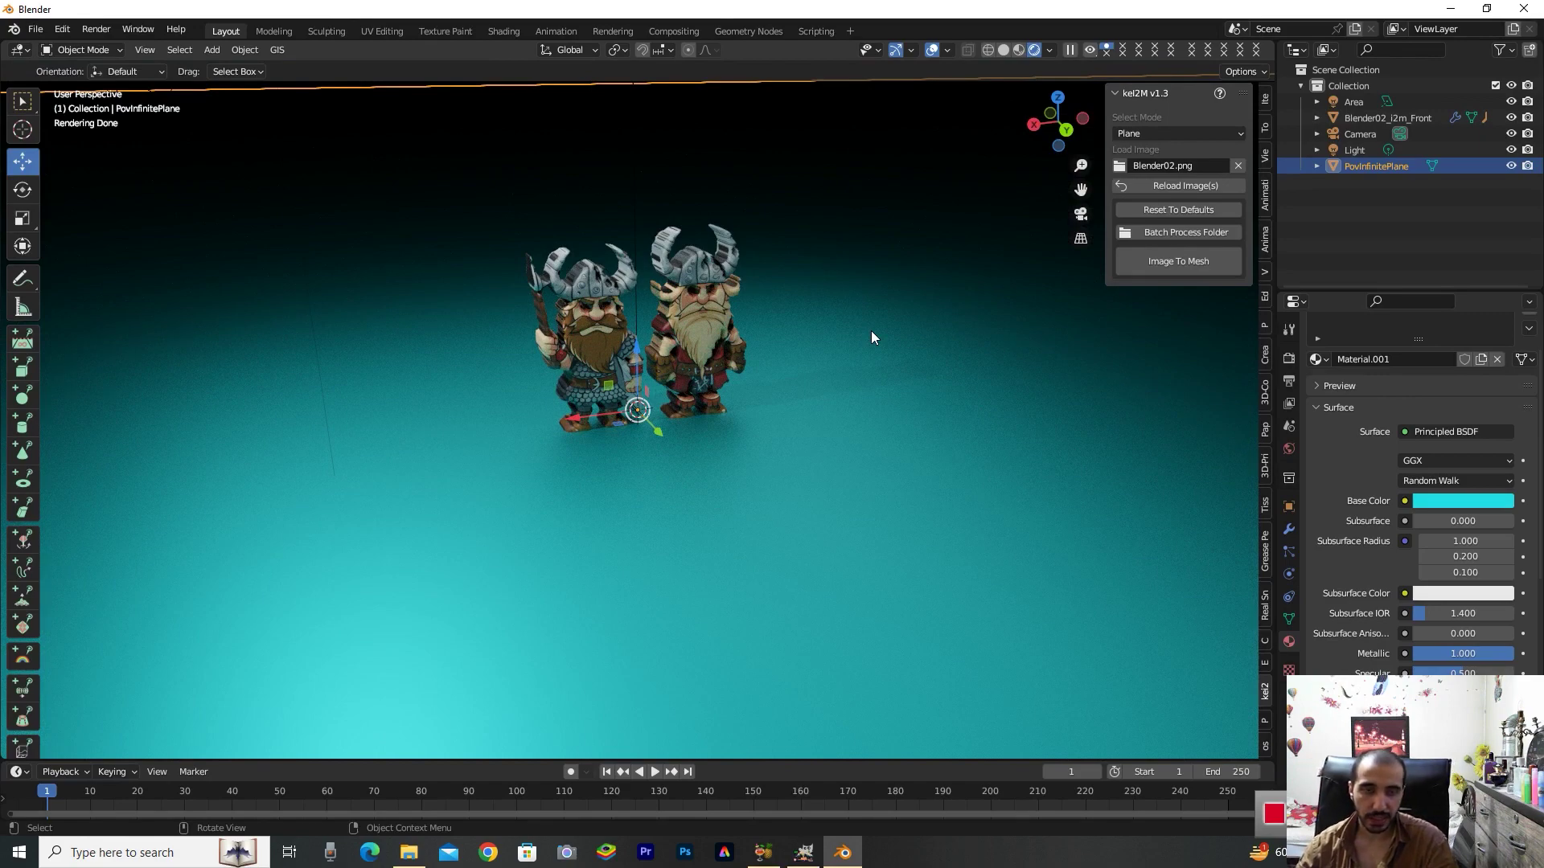
Look through the scene camera, select it and move it to a rough first framing
key("ctrl")
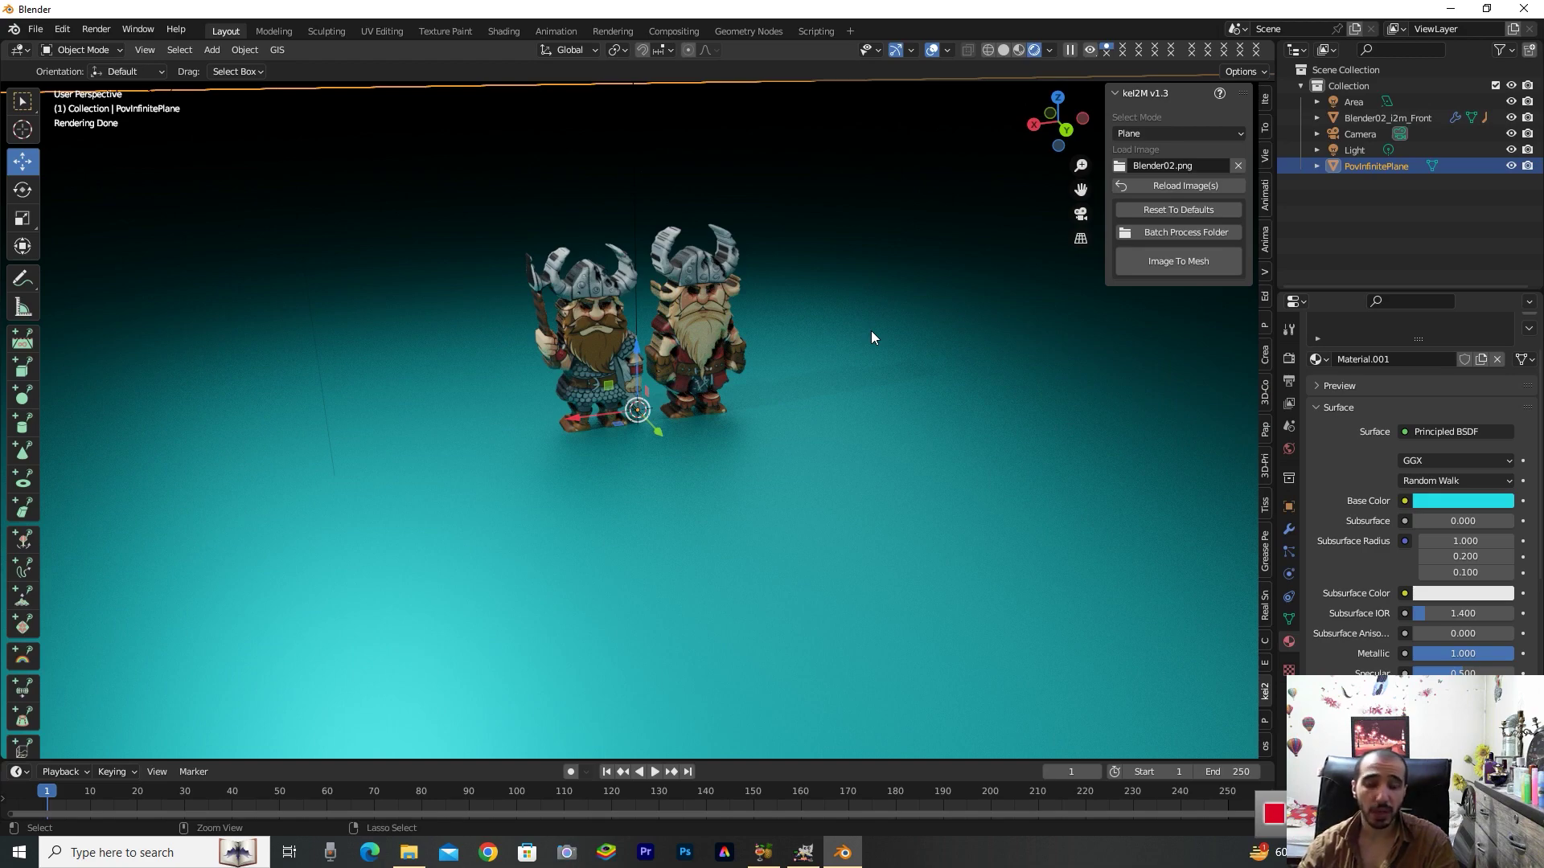
key("KP_0")
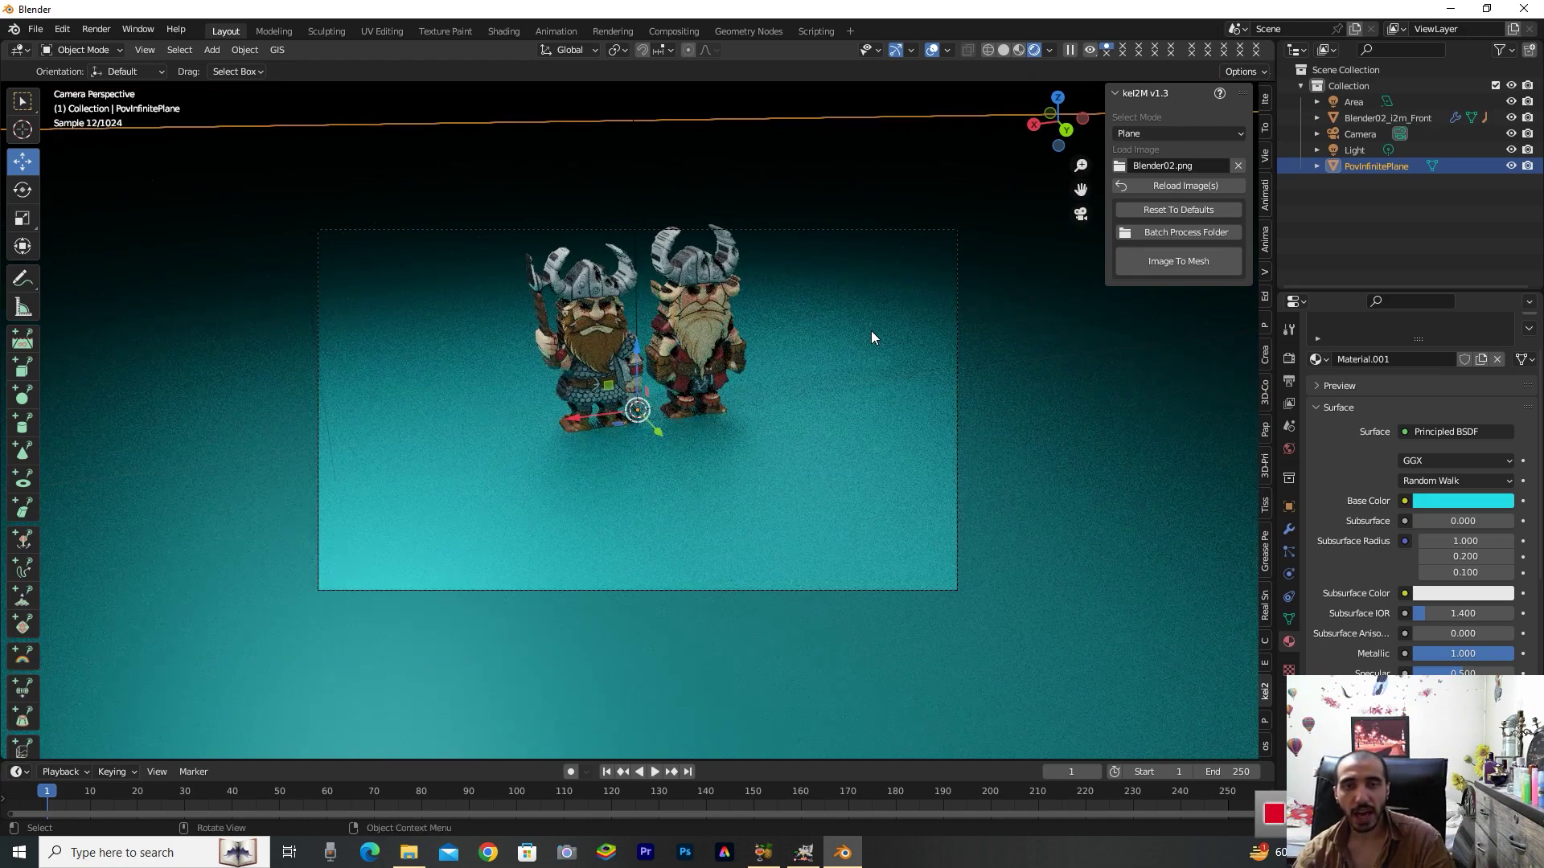
left_click(676, 586)
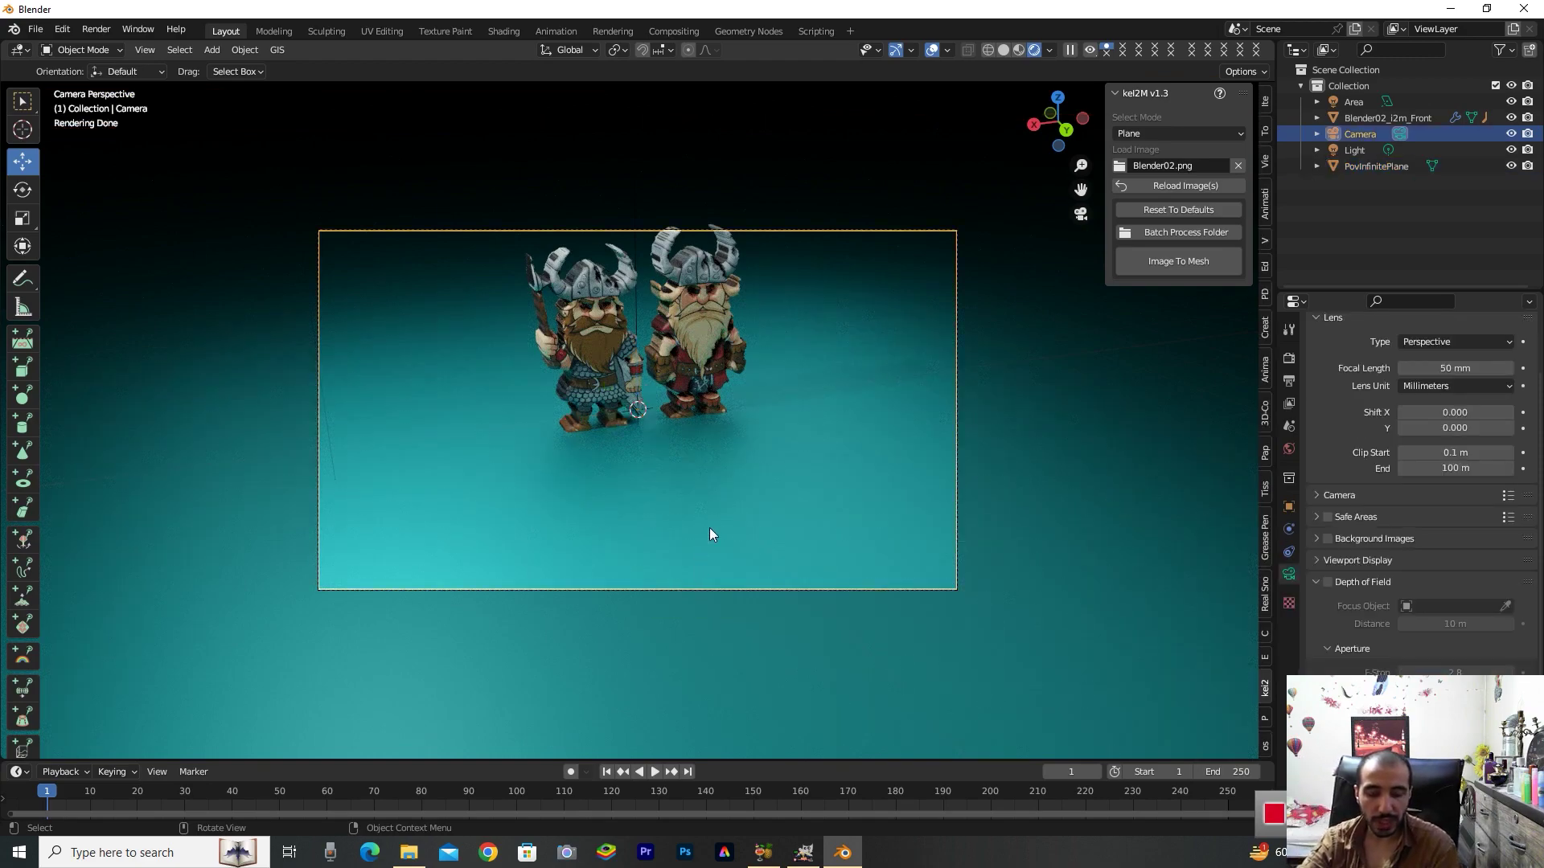
key("g")
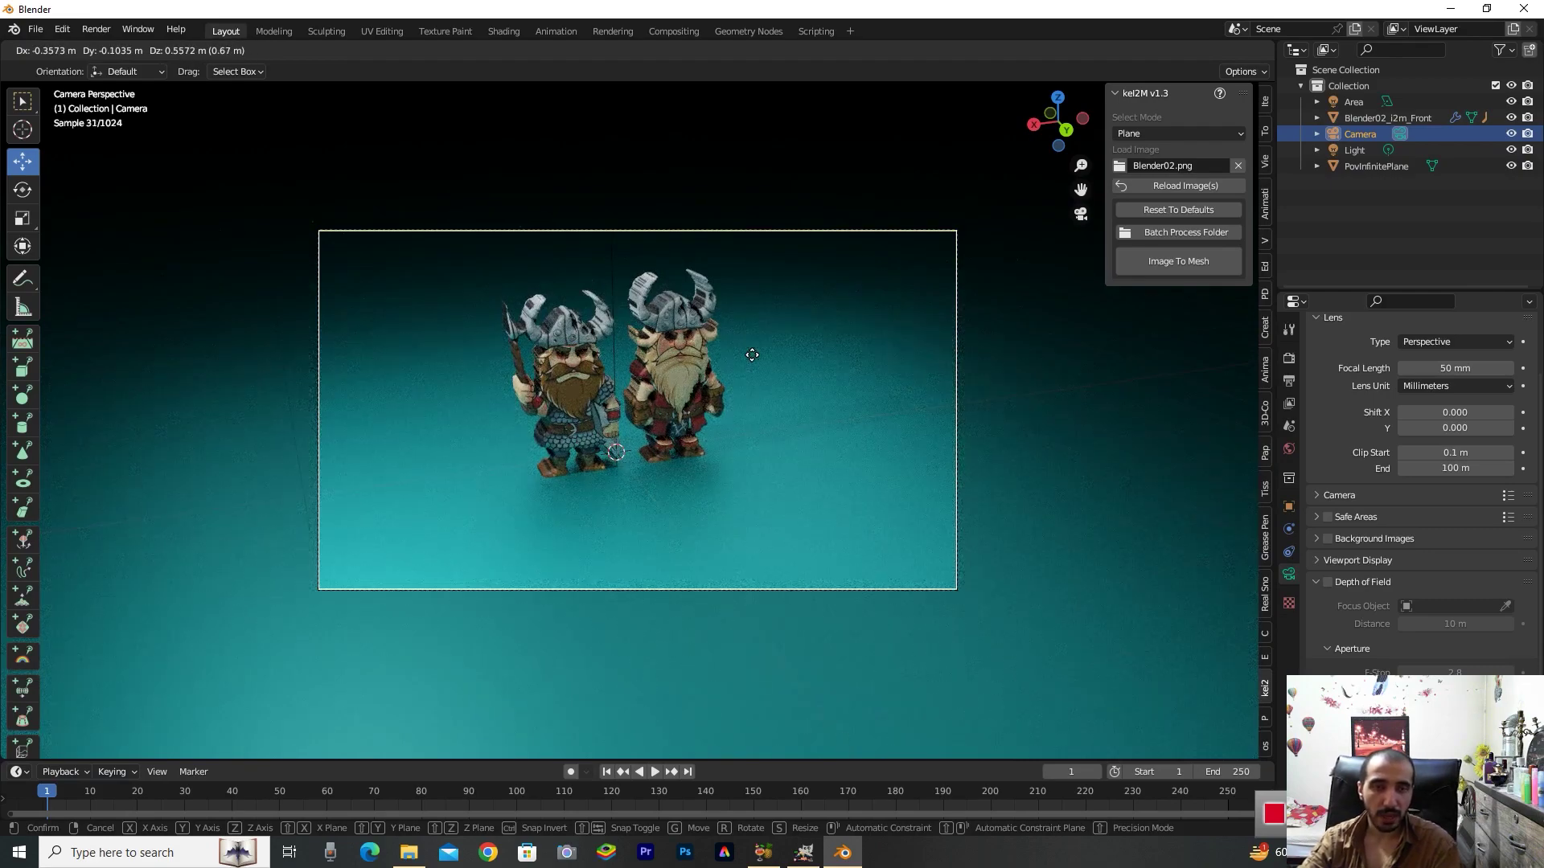
left_click(751, 355)
key("g")
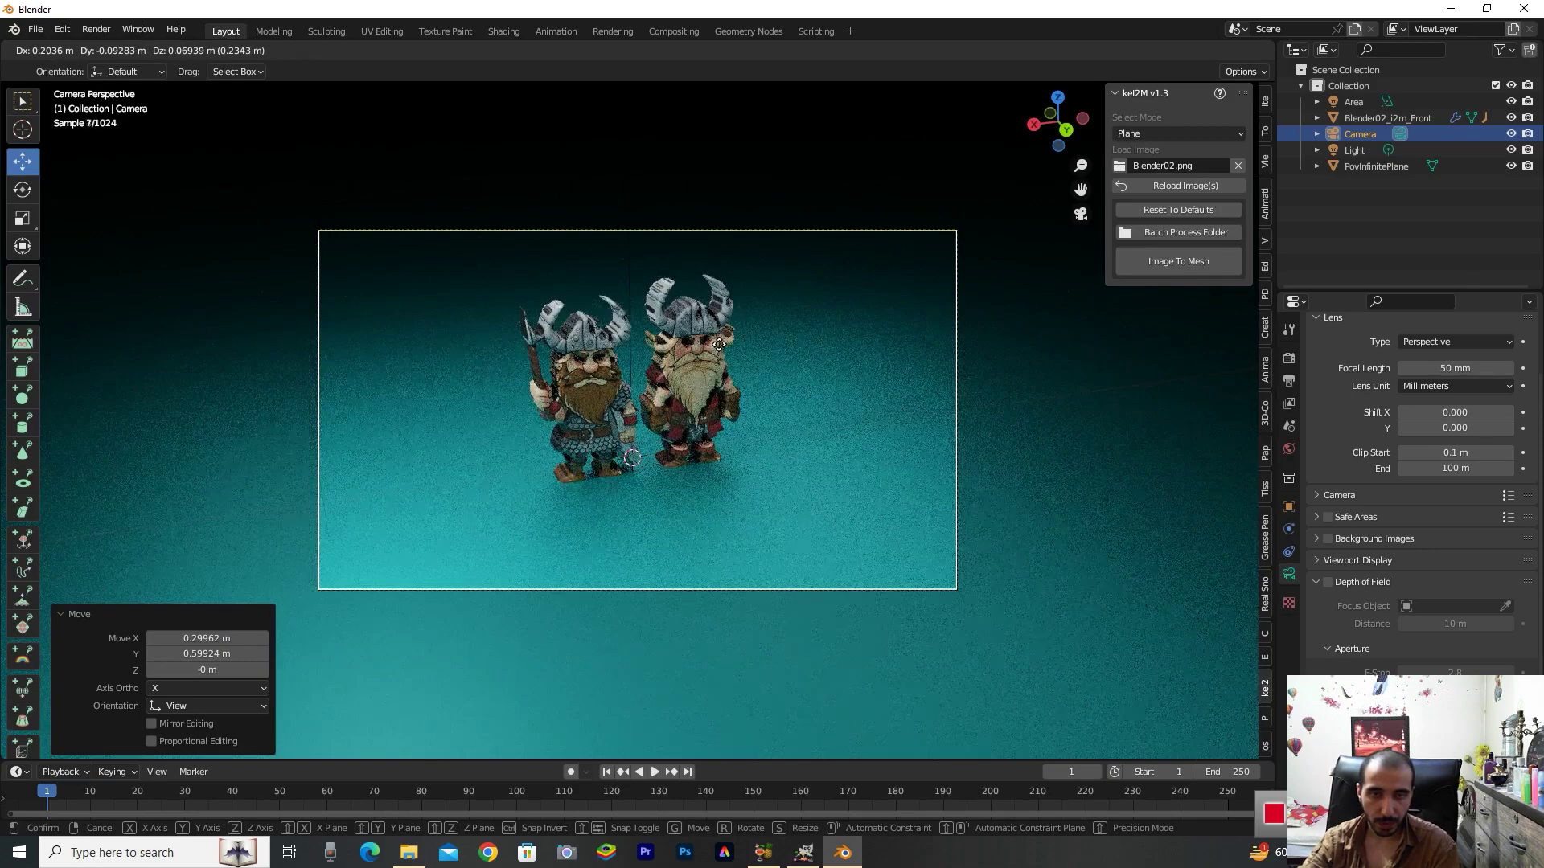
left_click(719, 345)
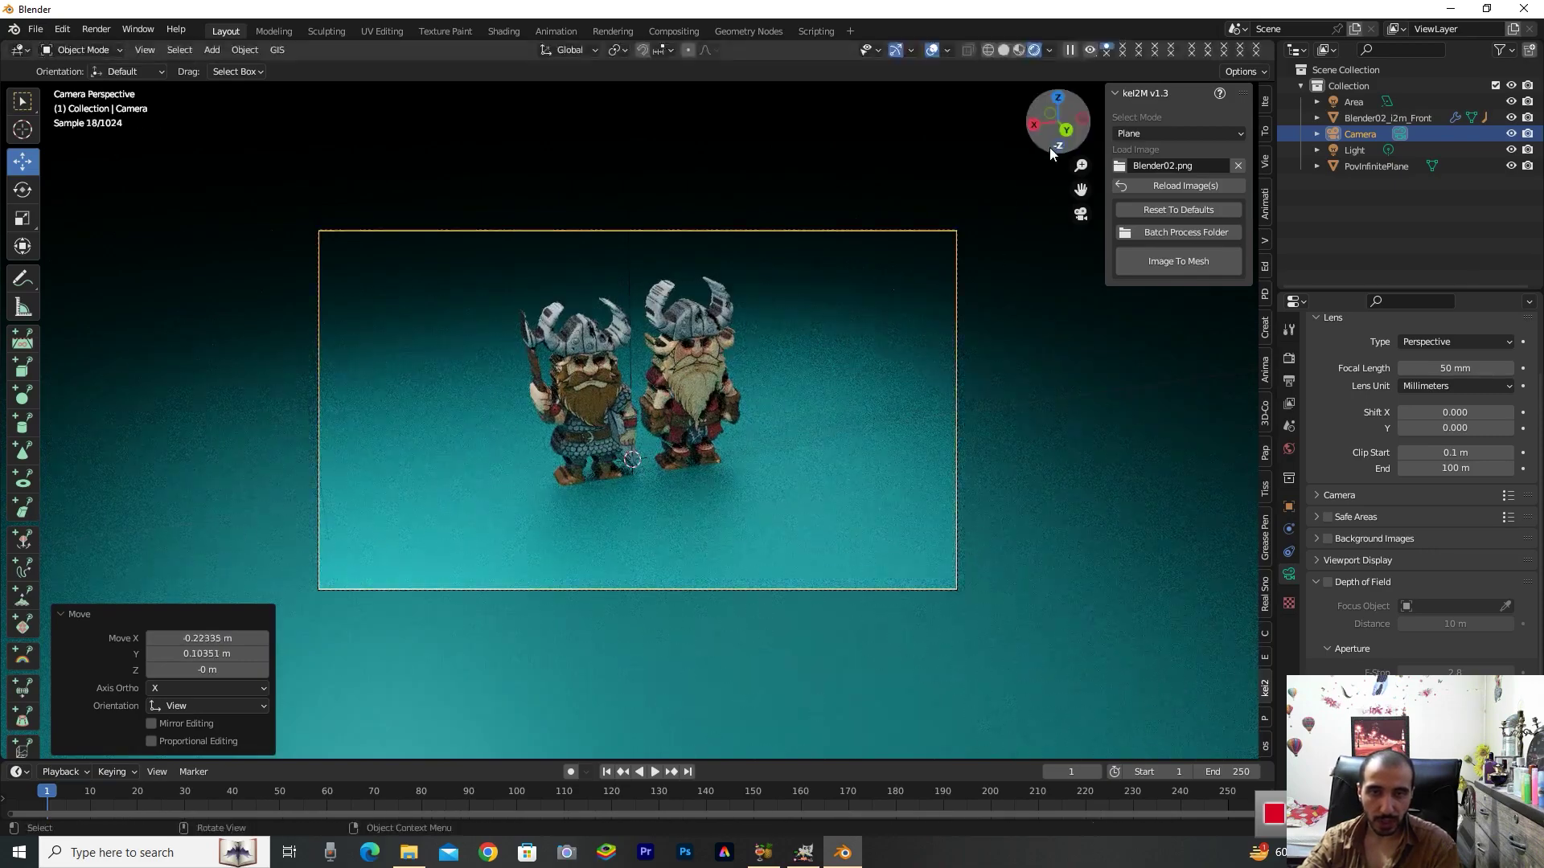
left_click_drag(1049, 147, 1037, 135)
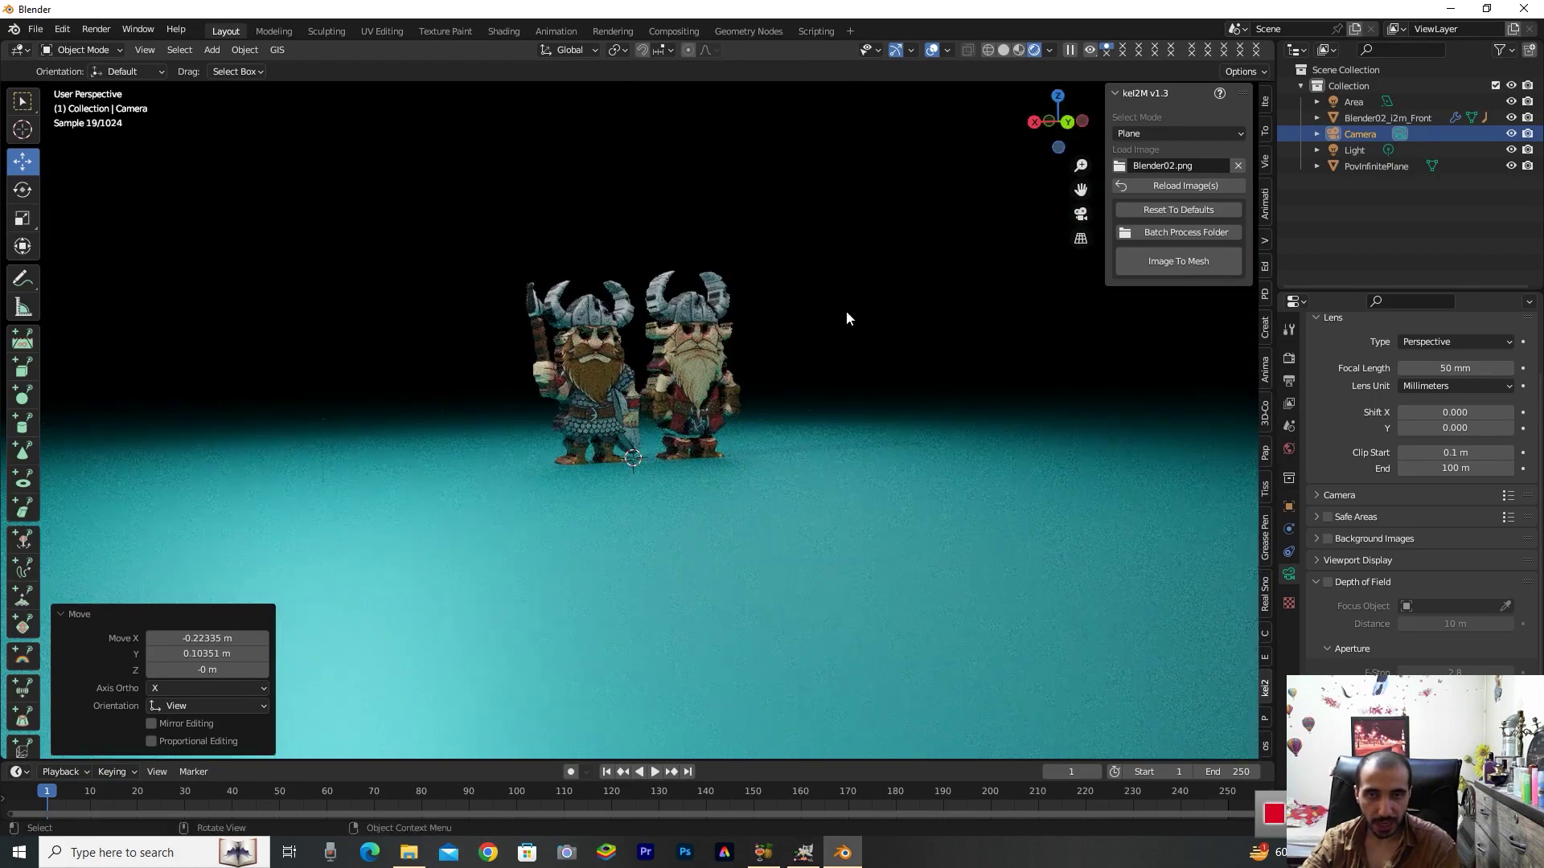
scroll(829, 338, "up", 2)
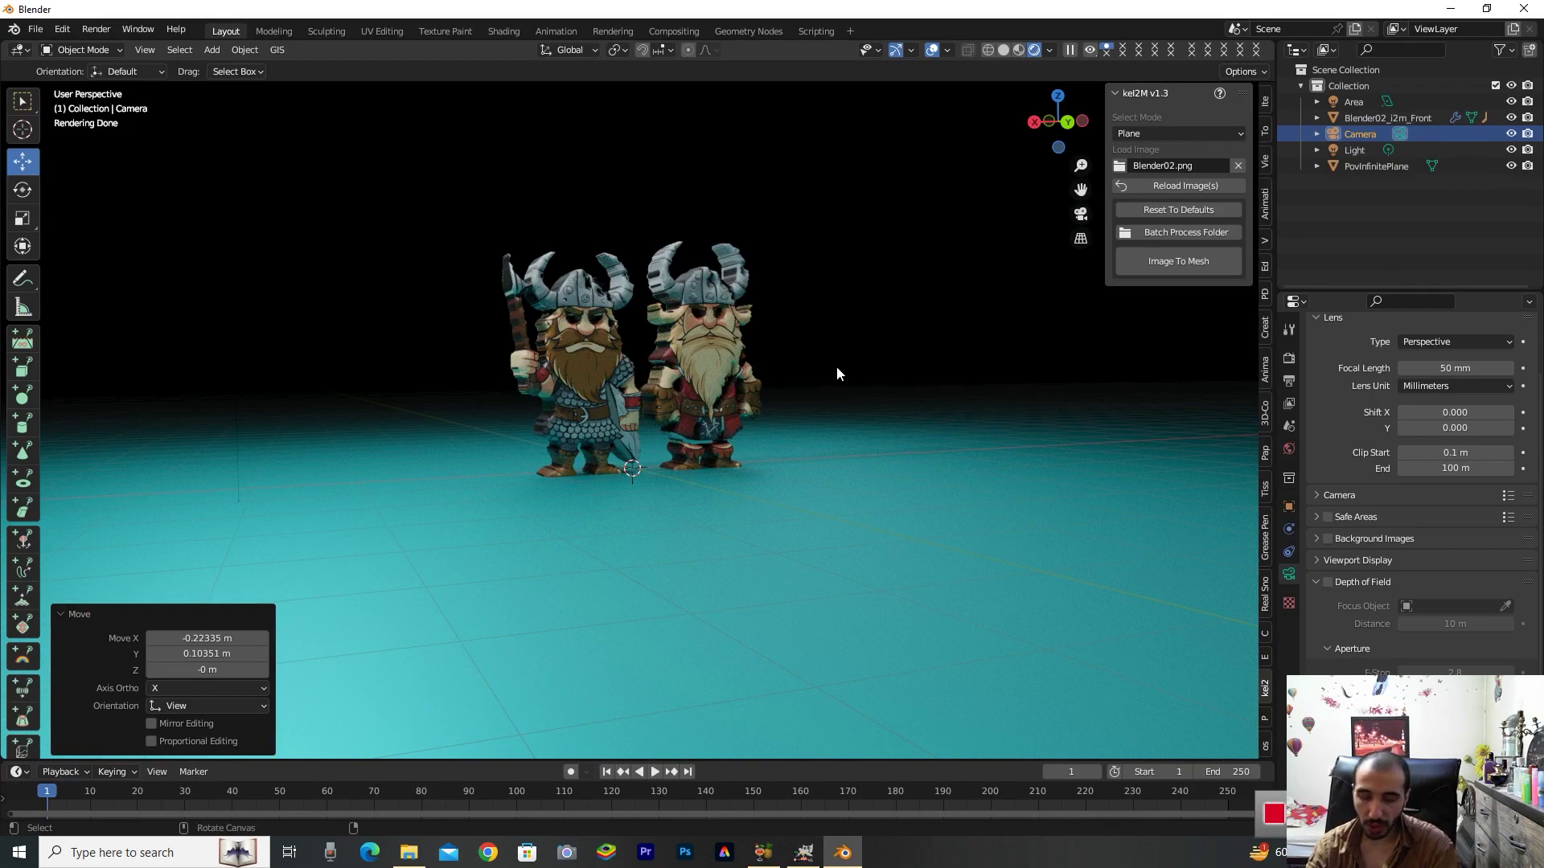
Refine the camera's height, distance and sideways offset until both Vikings sit centred in frame
key("ctrl+alt+KP_0")
key("g")
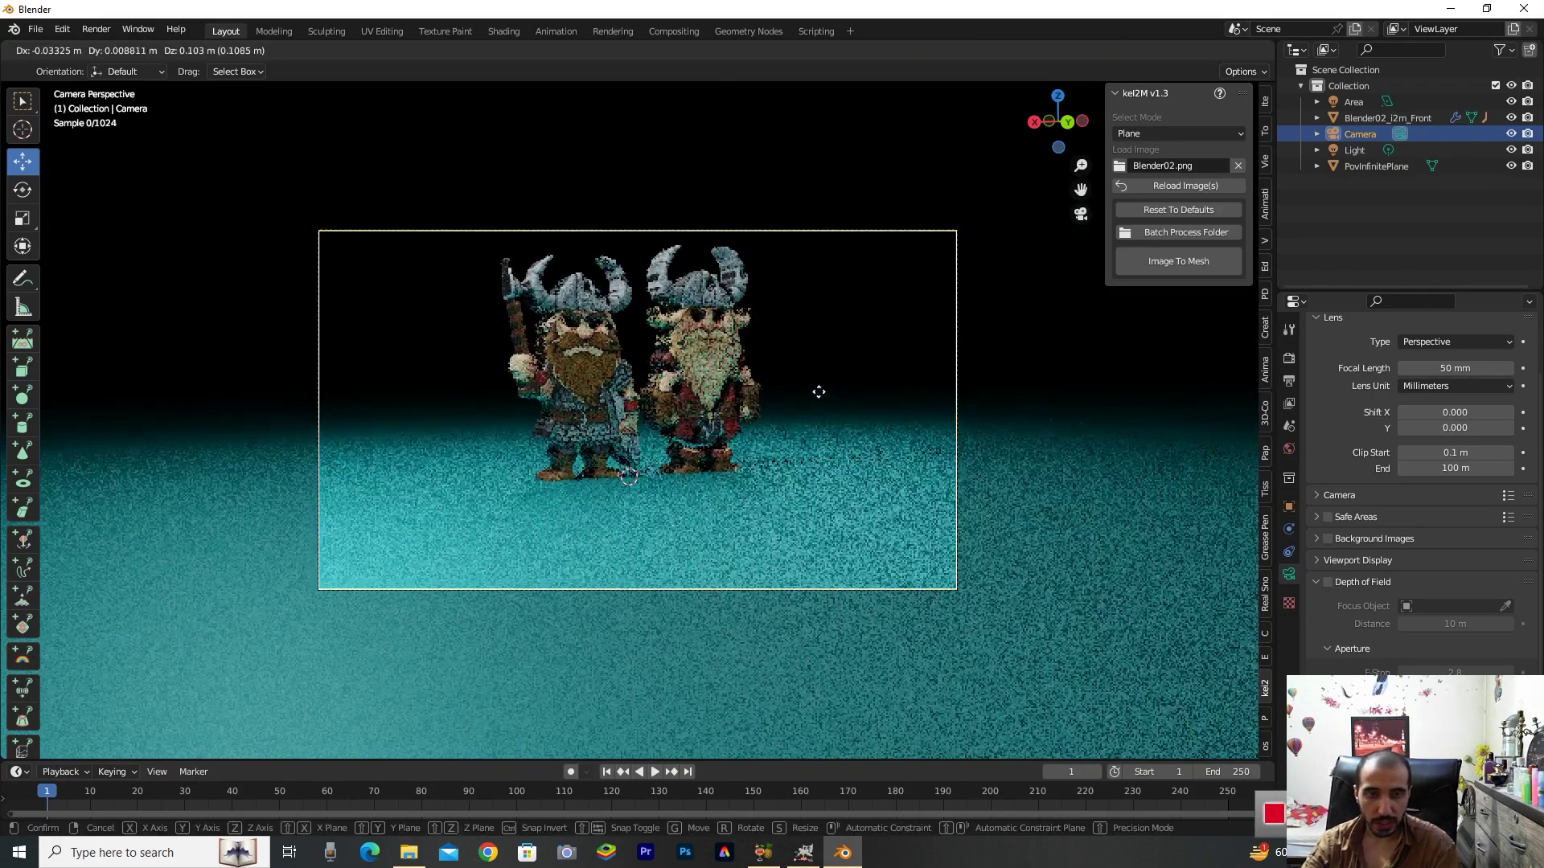
left_click(815, 378)
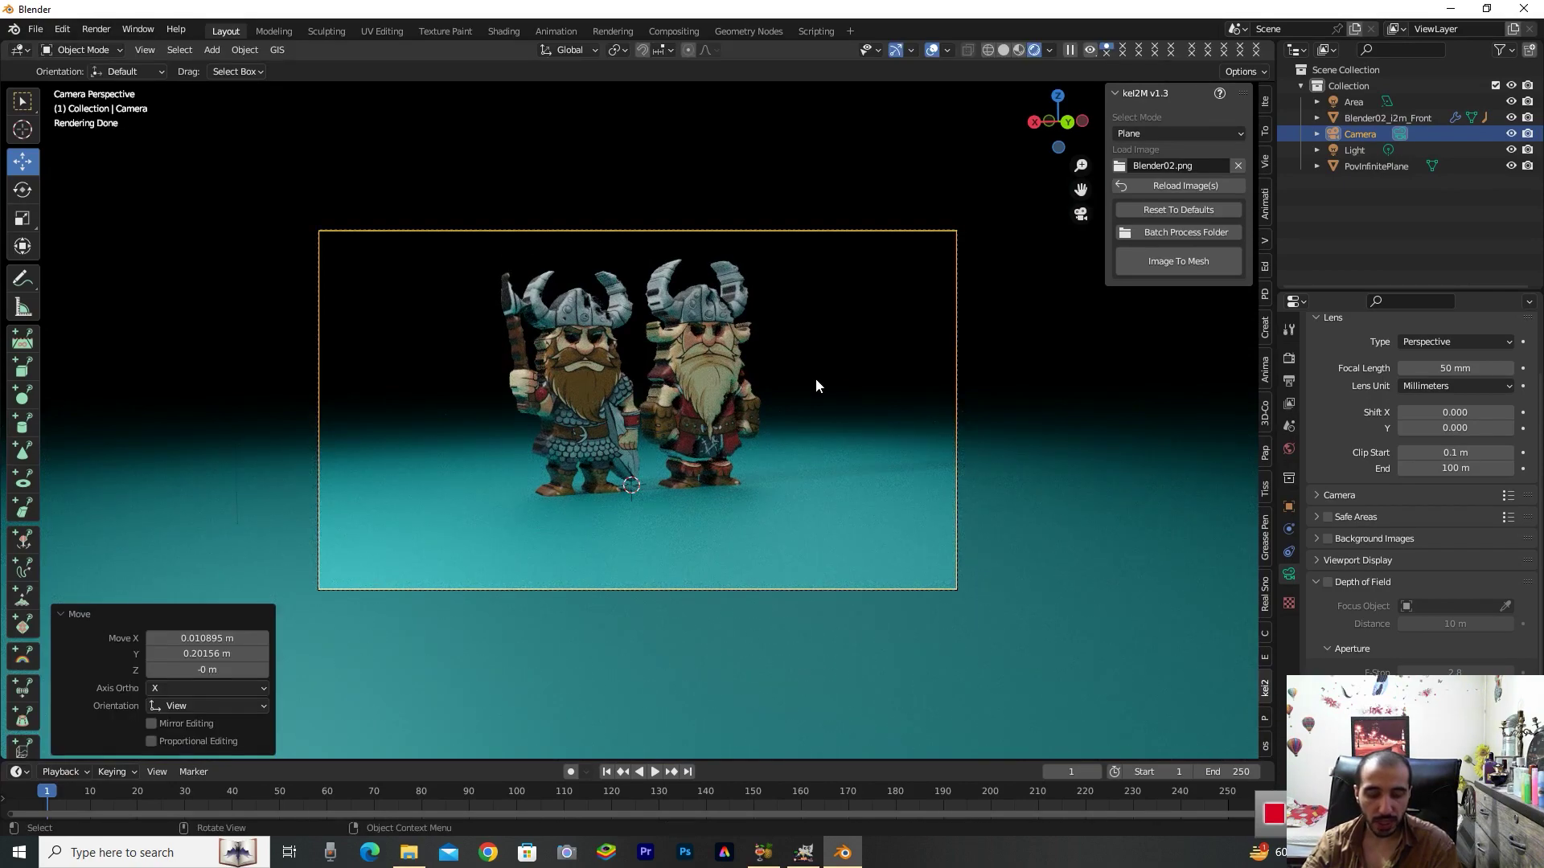
key("g")
key("z")
key("z")
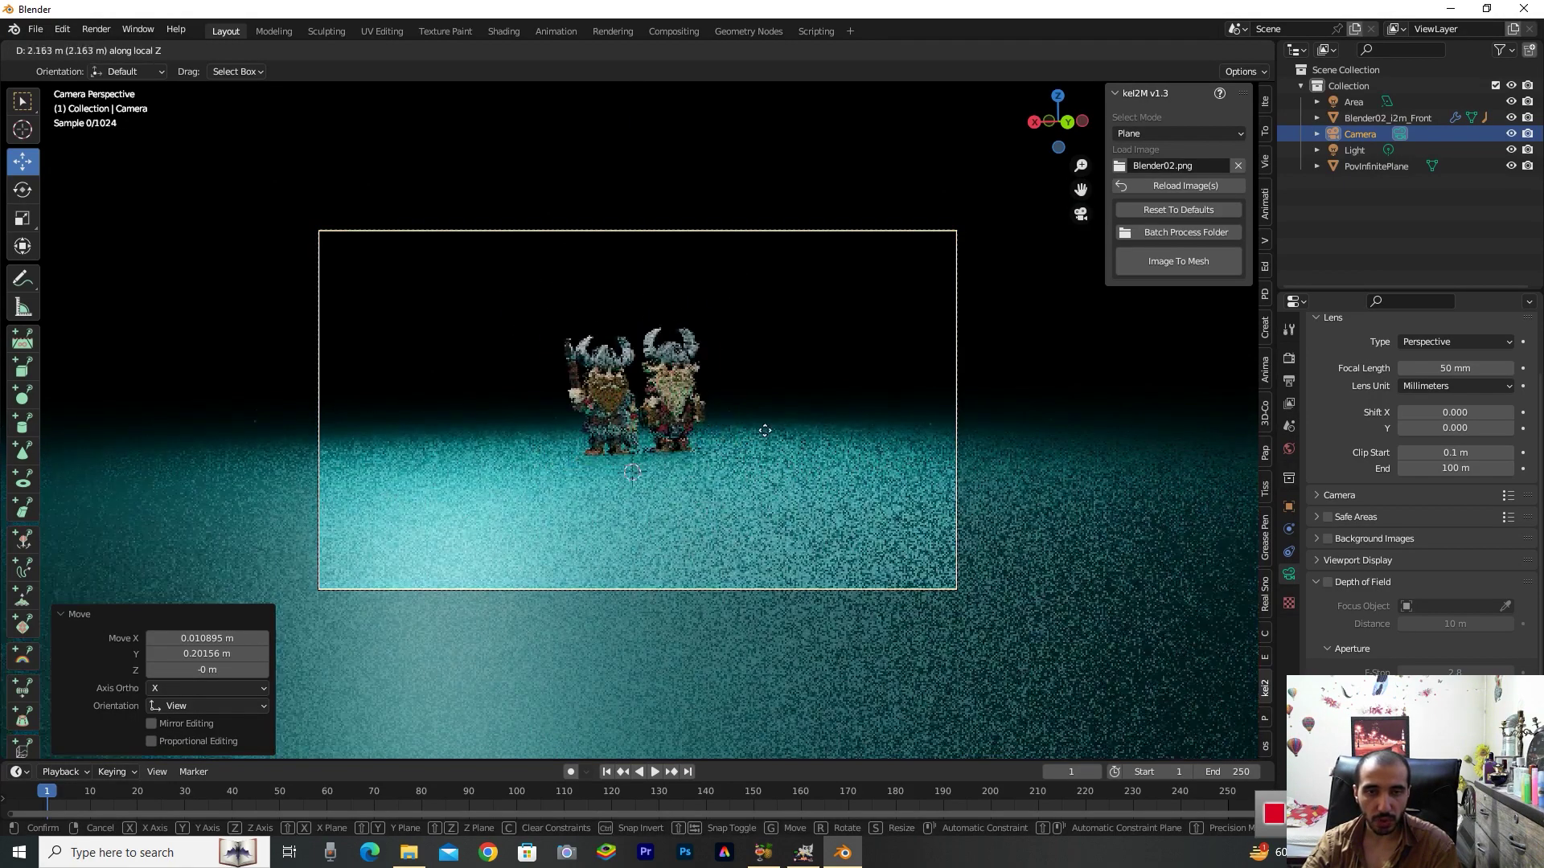
mouse_move(764, 384)
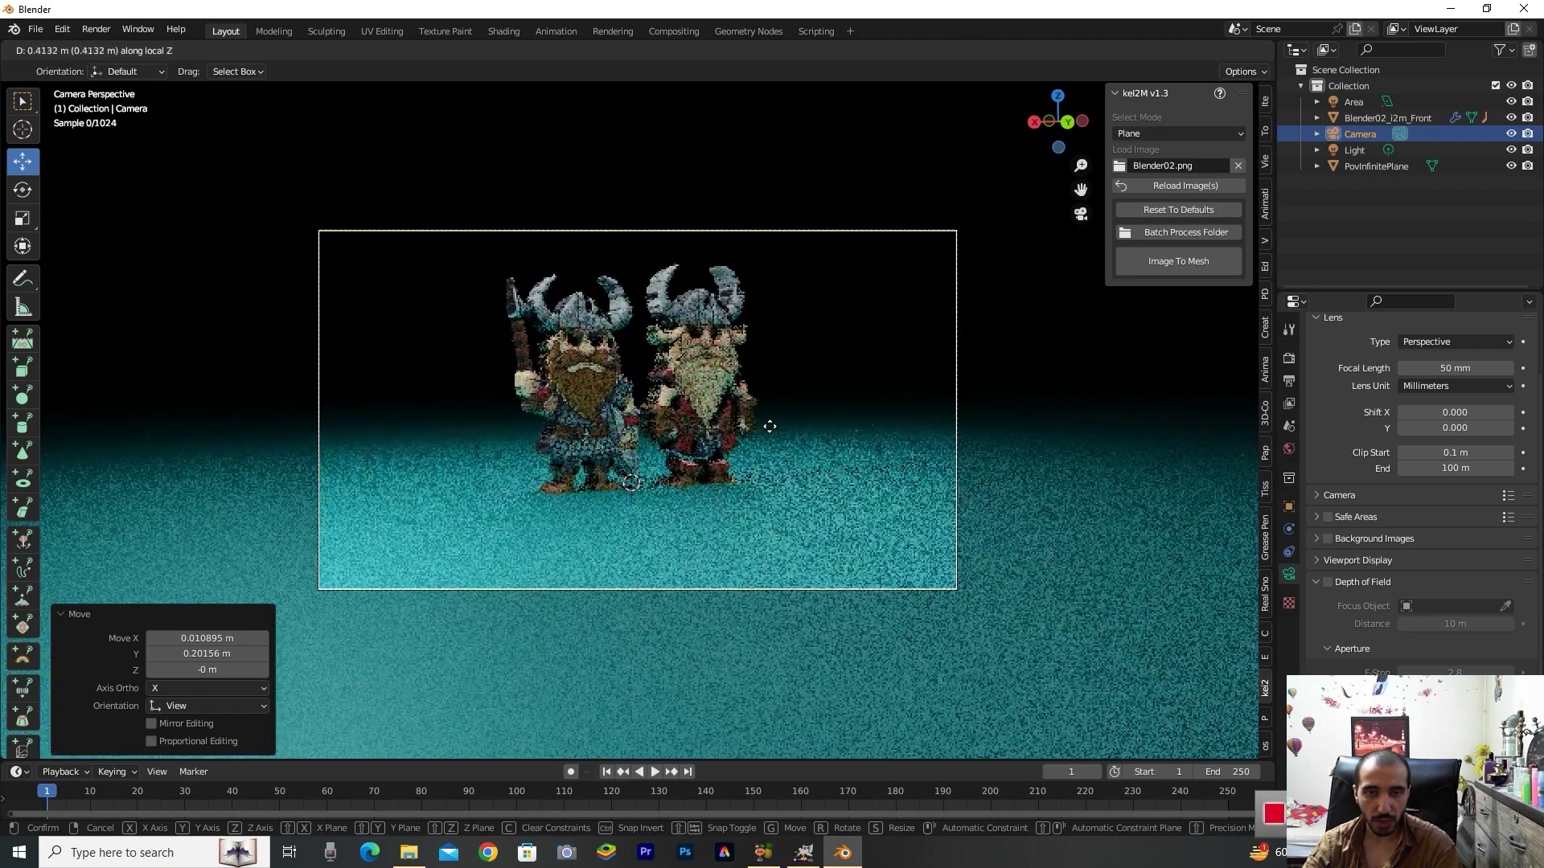
left_click(773, 416)
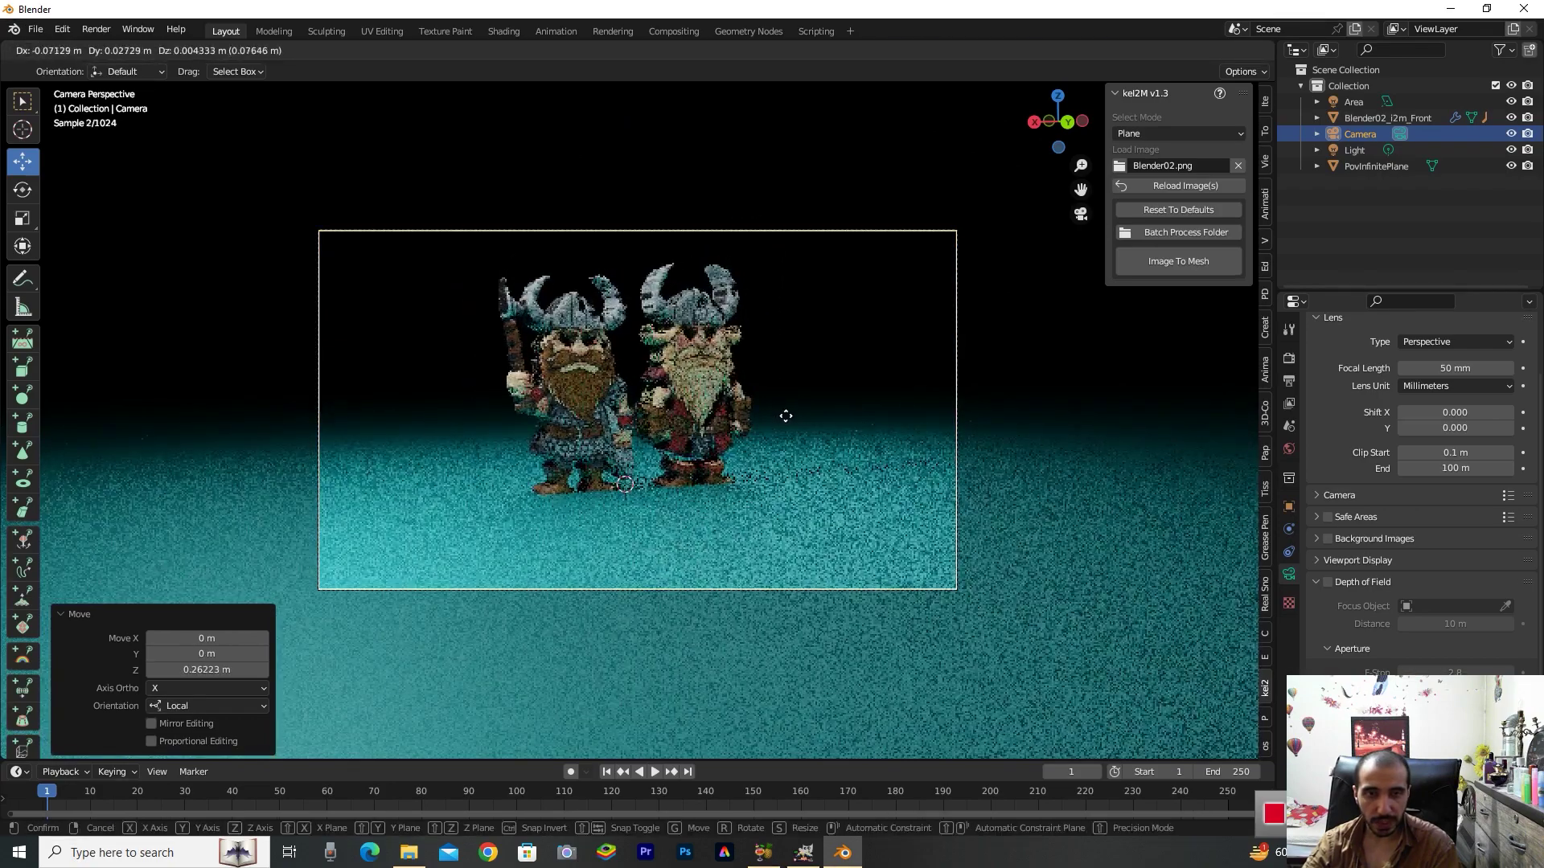
left_click(802, 415)
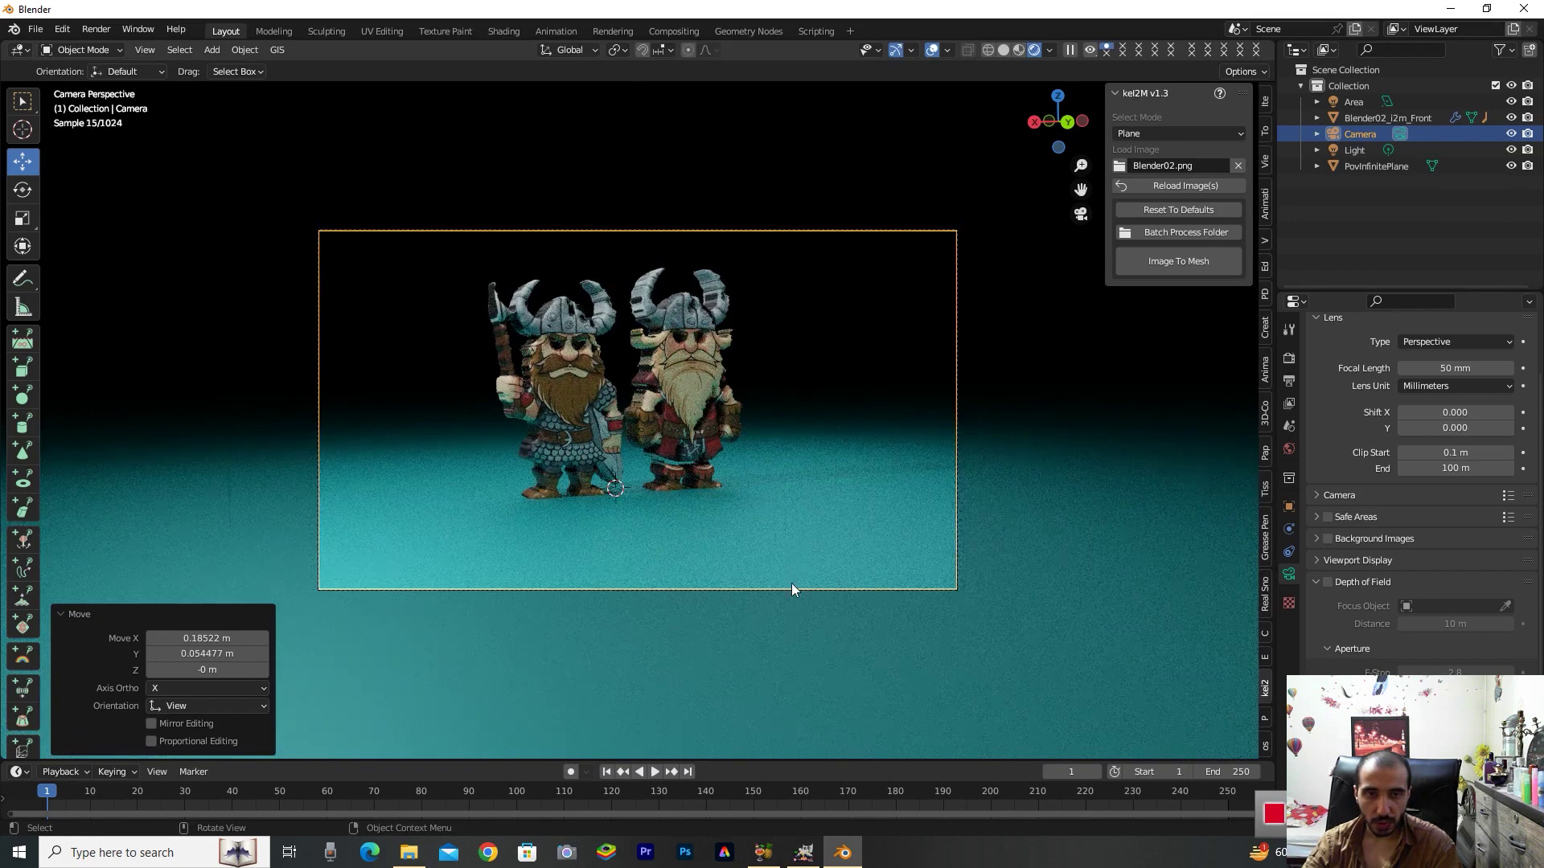
key("g")
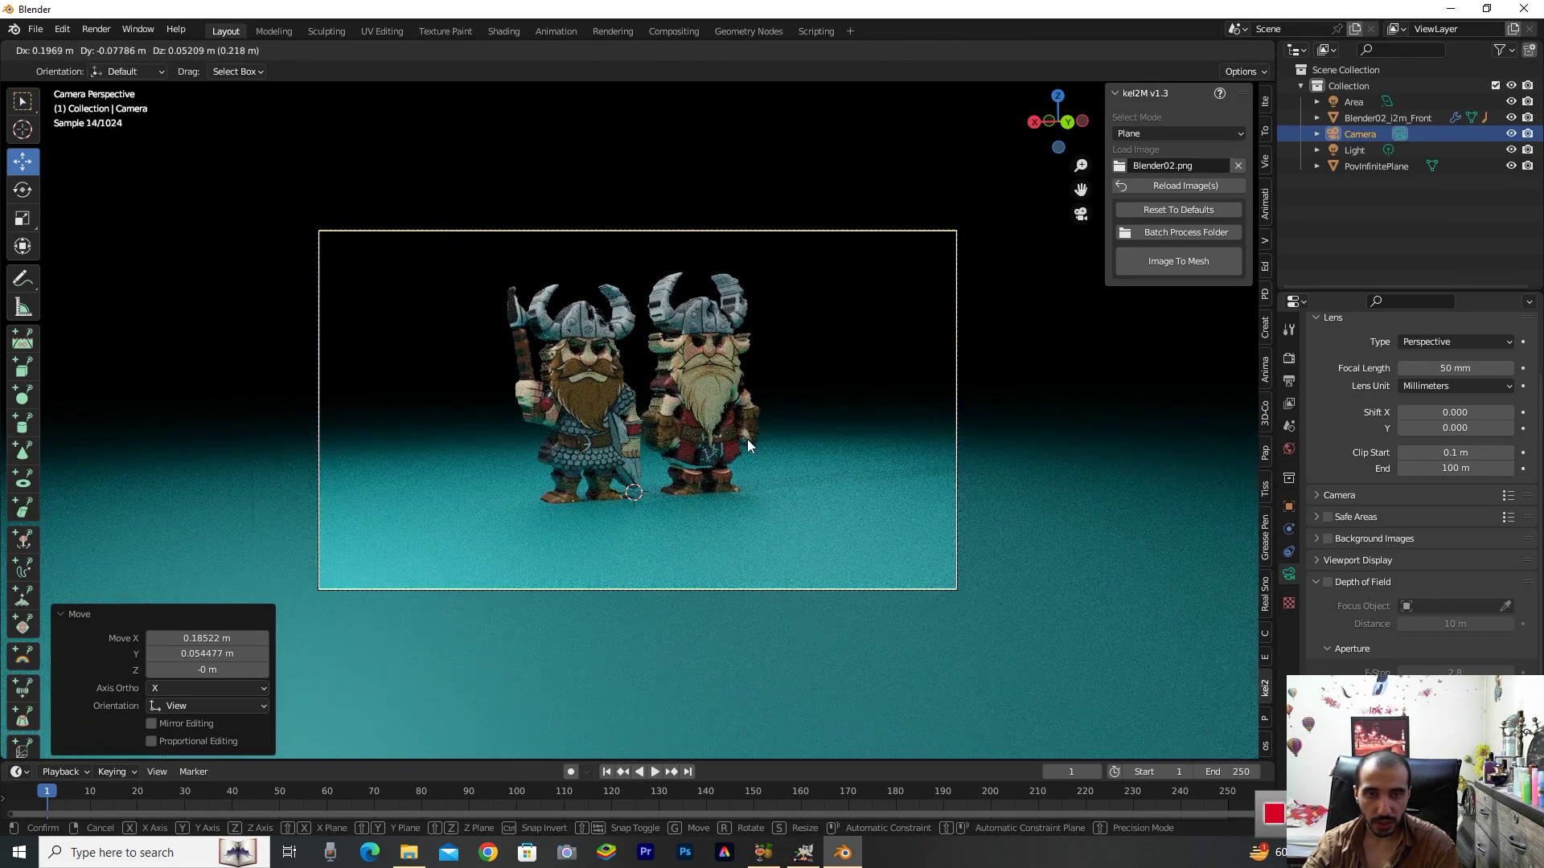
left_click(746, 439)
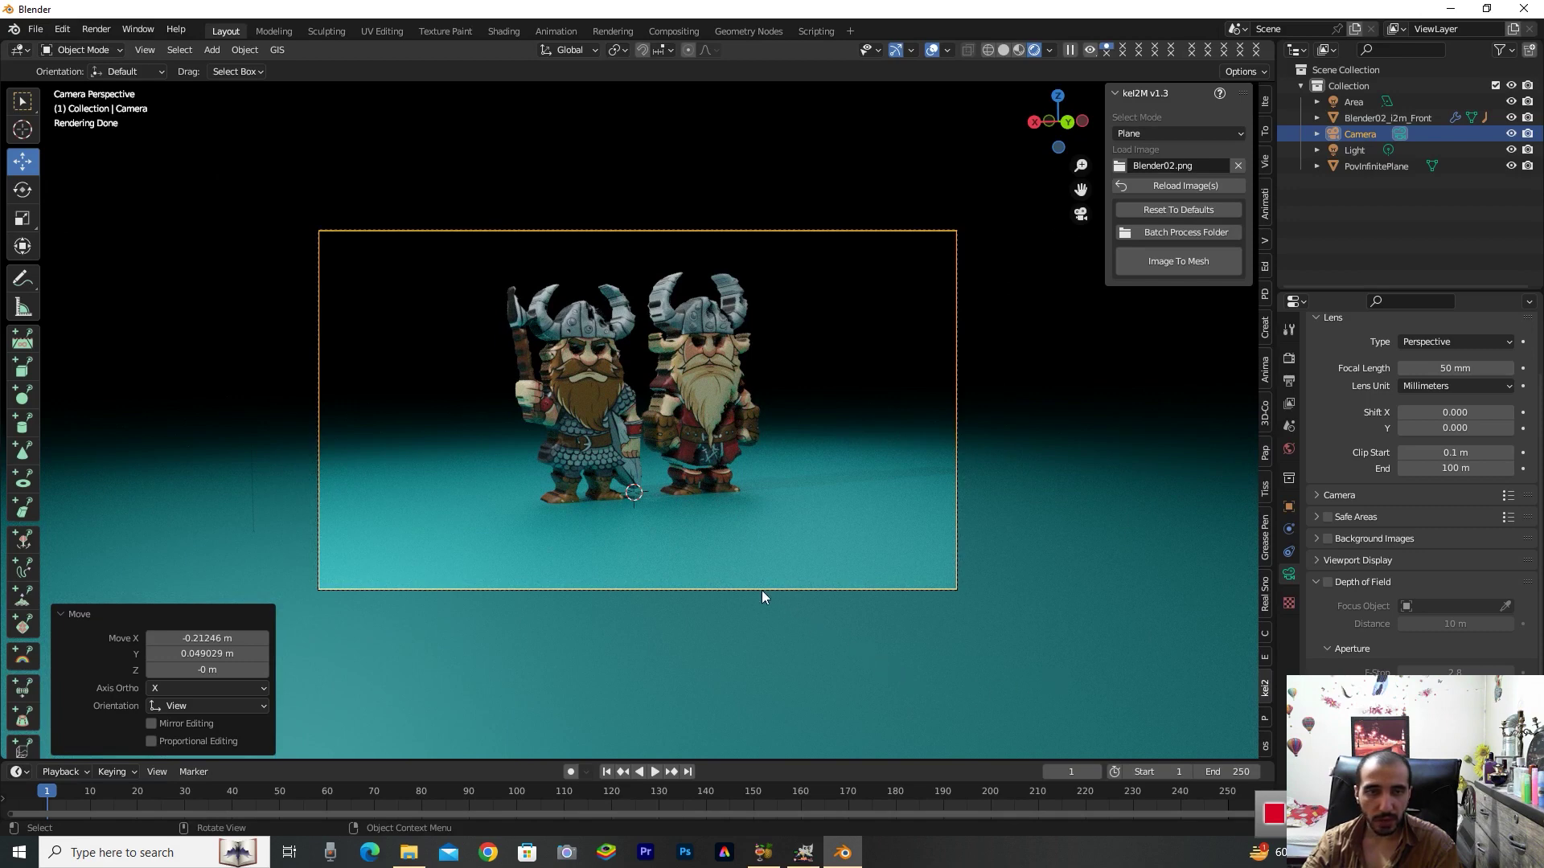
left_click(91, 32)
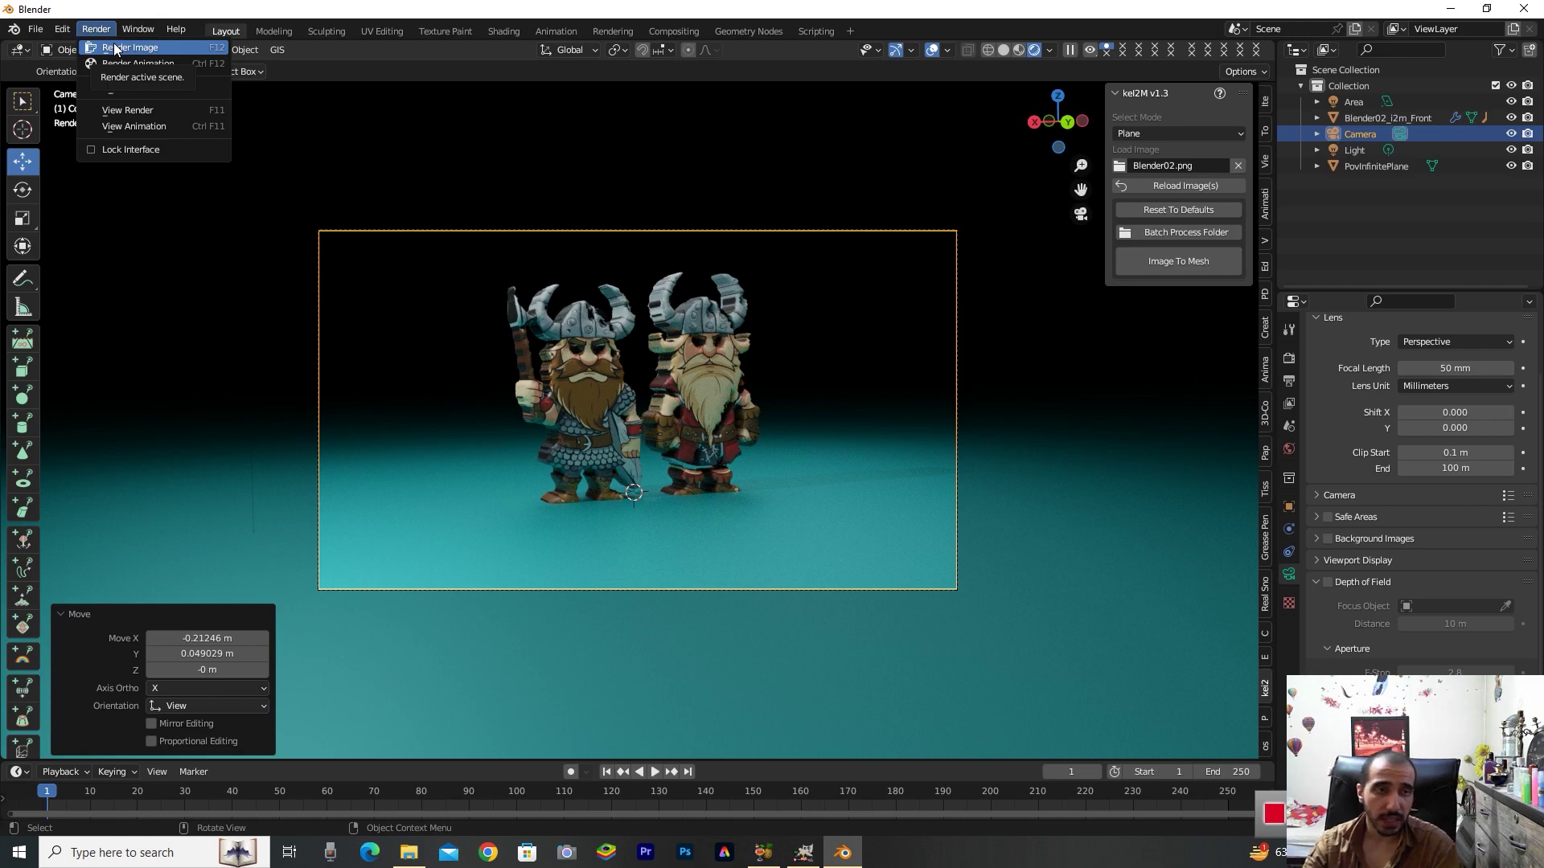
Render a still image of the camera view in Cycles via Render Image
left_click(115, 47)
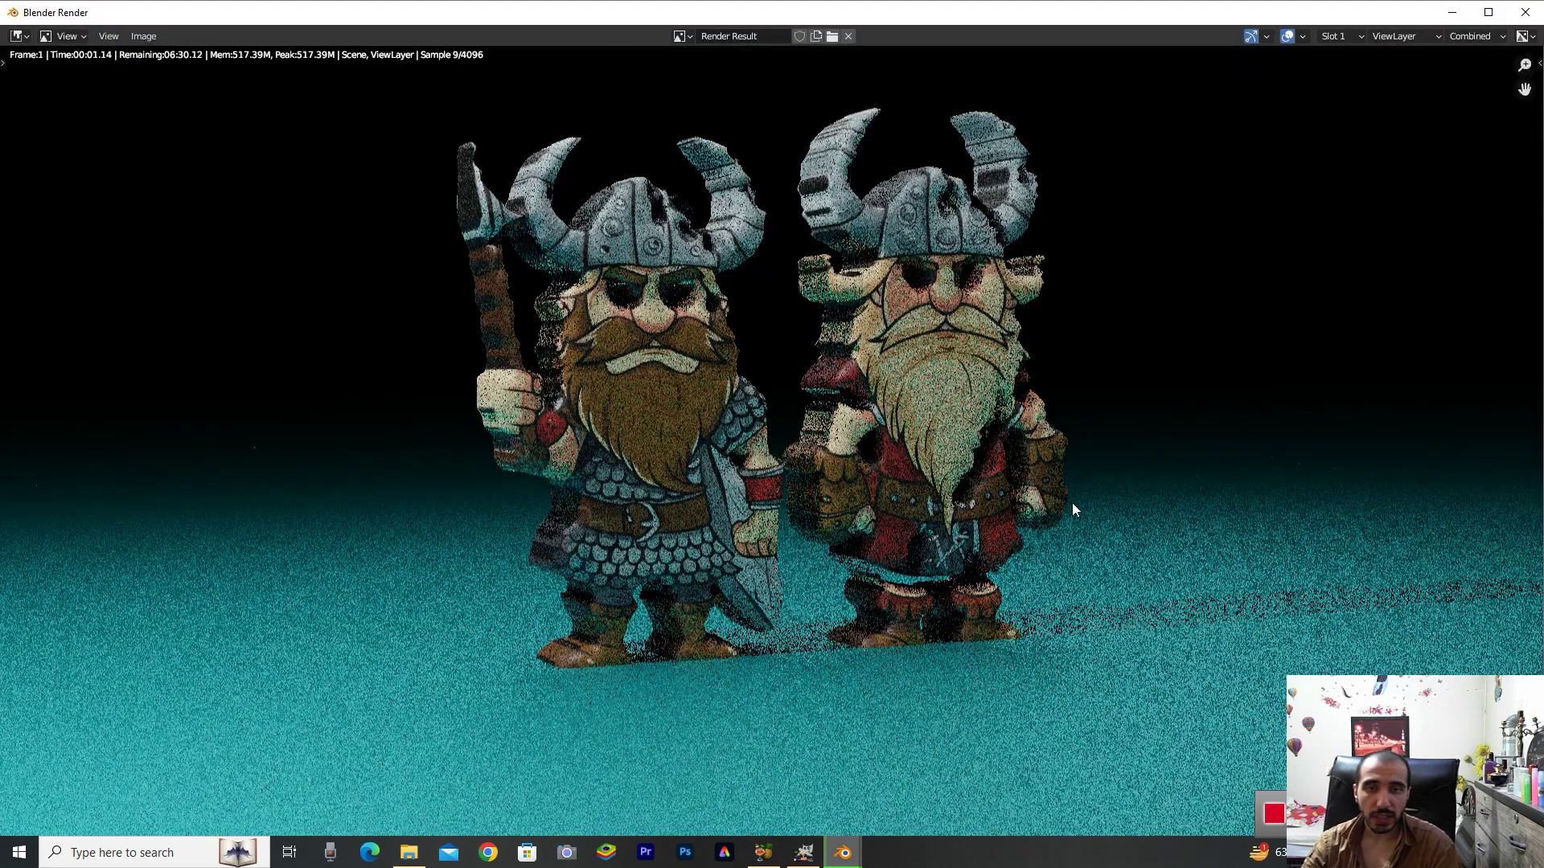